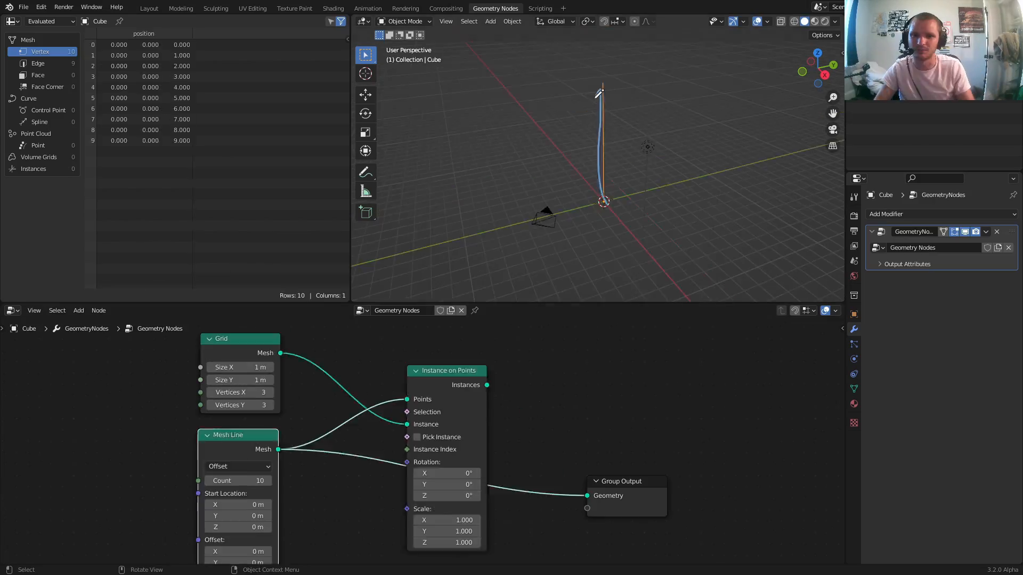
key(shift+a)
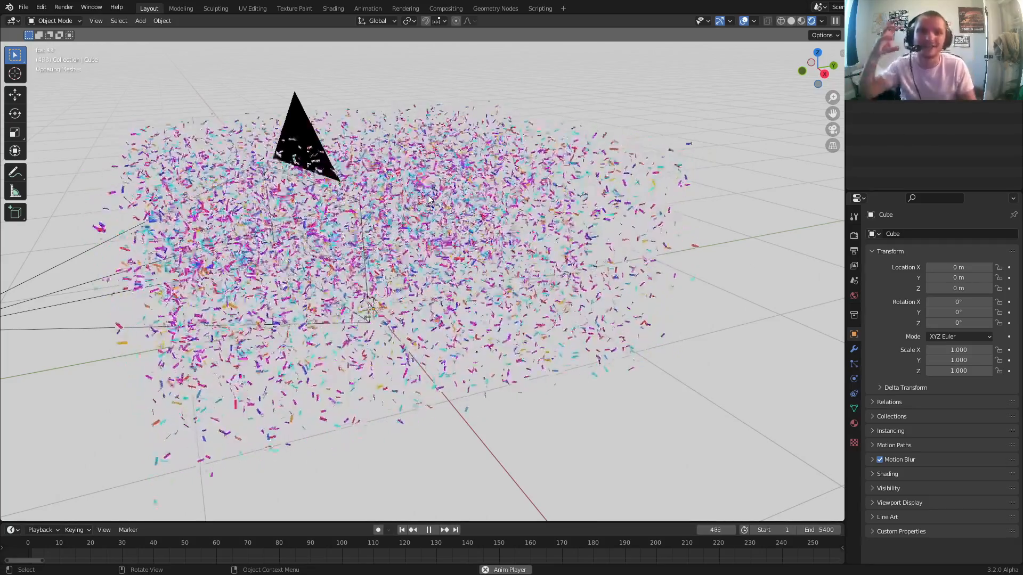
Step: Pause, resume and stop the confetti animation playback to examine the finished particle effect
key(space)
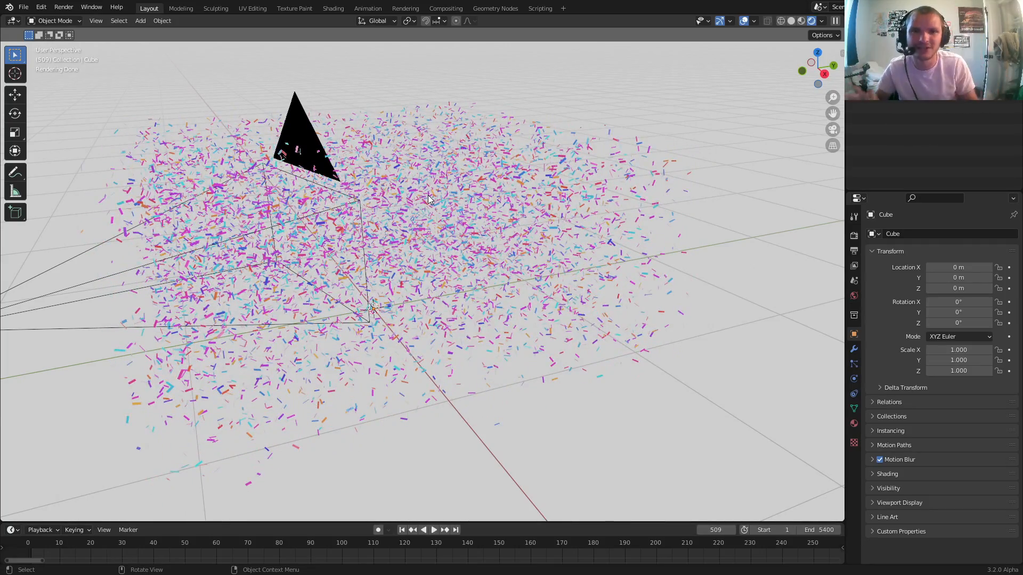
key(space)
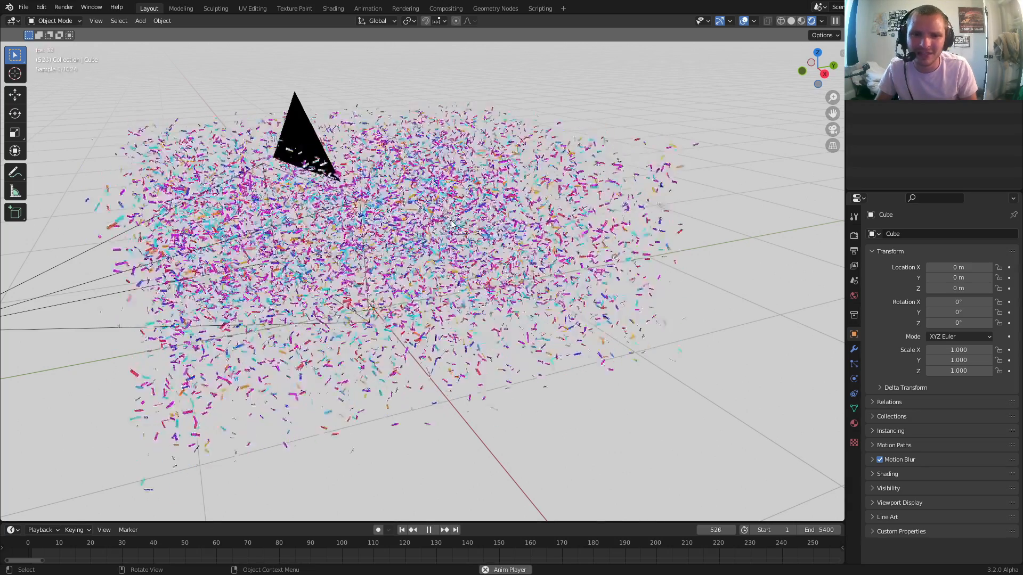
key(space)
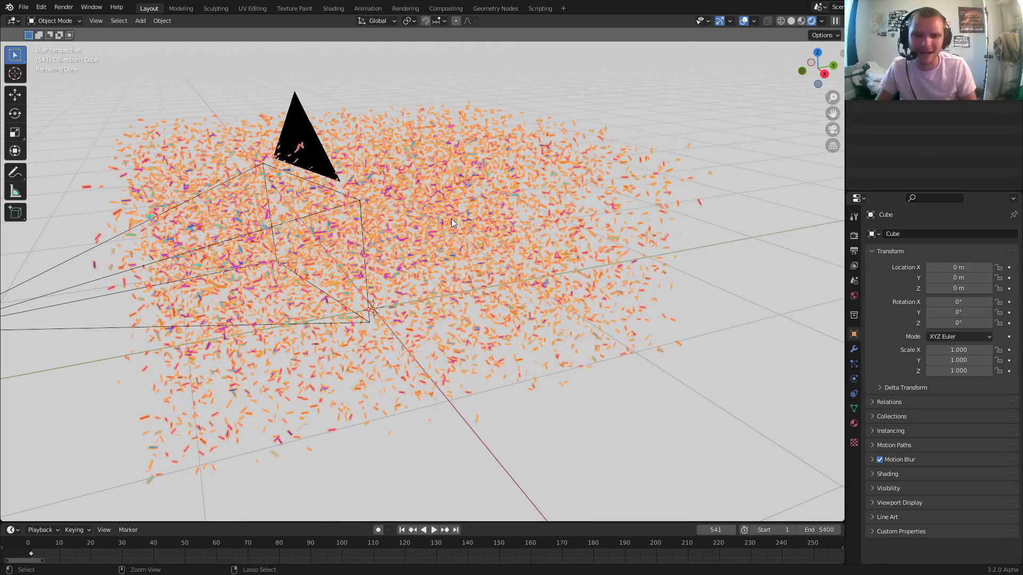
Step: Start a new file without saving the changes to confettisimulator.blend
key(ctrl+n)
click(453, 219)
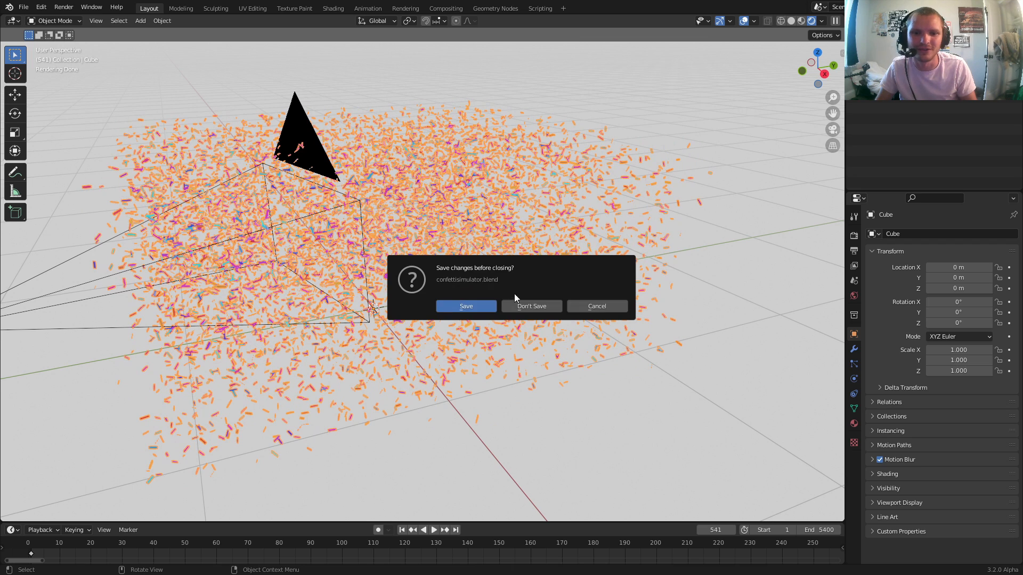
click(520, 304)
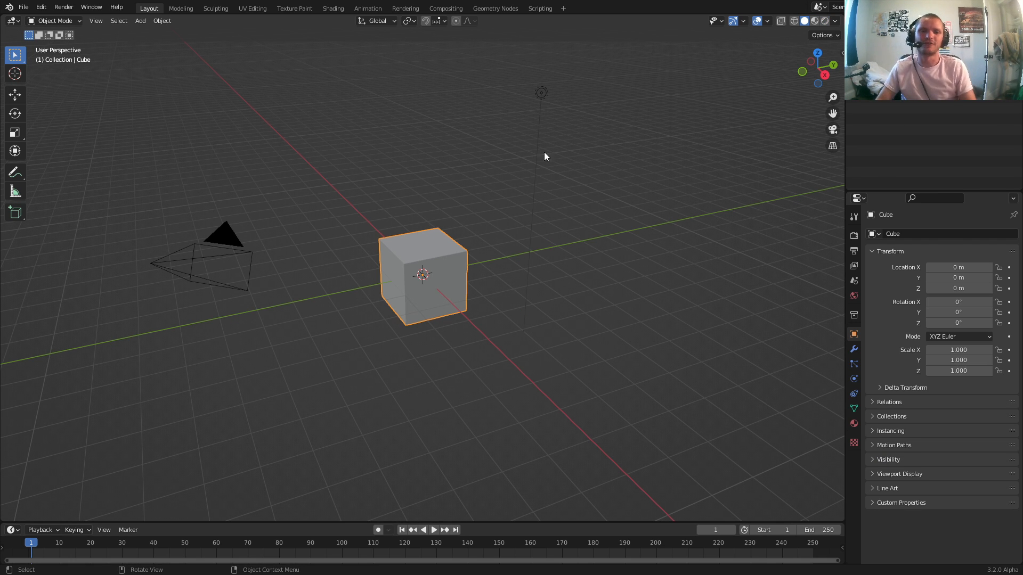
Step: Switch to the Geometry Nodes workspace and replace the default cube with a newly added cube
click(495, 8)
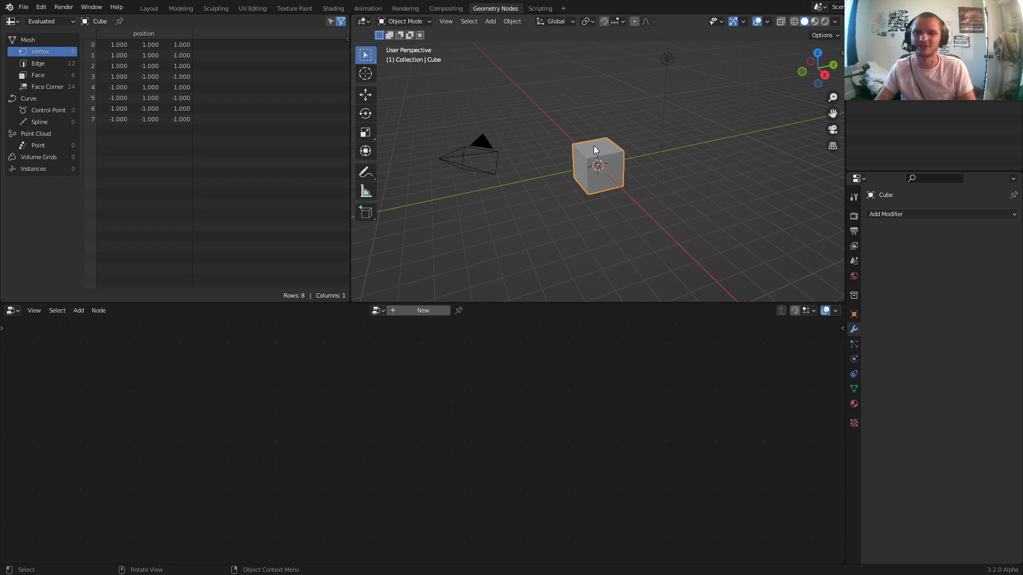
key(Delete)
key(shift+a)
click(631, 152)
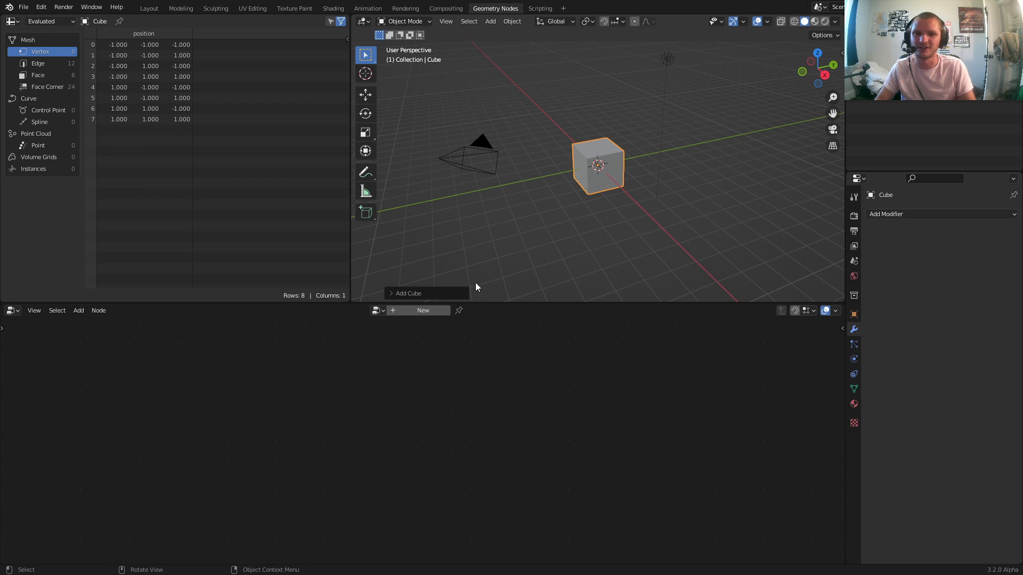
Step: Create a new geometry node tree on the cube and delete its Group Input node
click(430, 310)
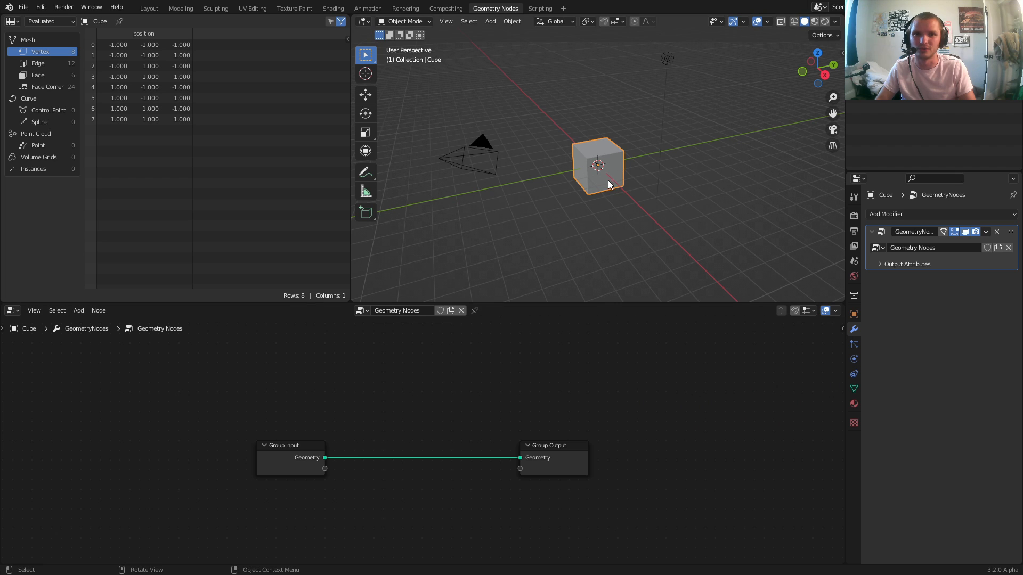
scroll(609, 178, up, 3)
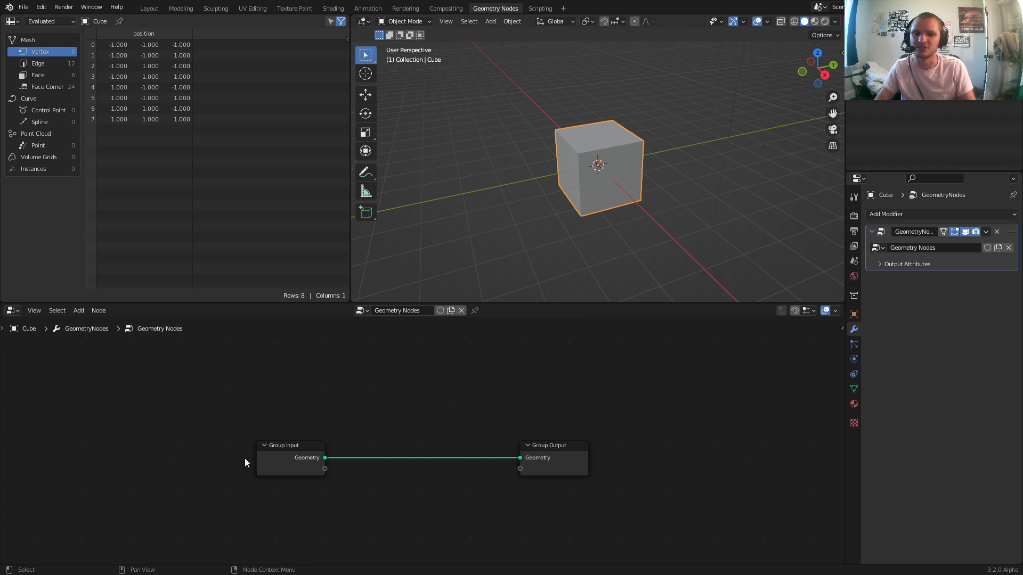
drag(343, 461, 251, 429)
key(Delete)
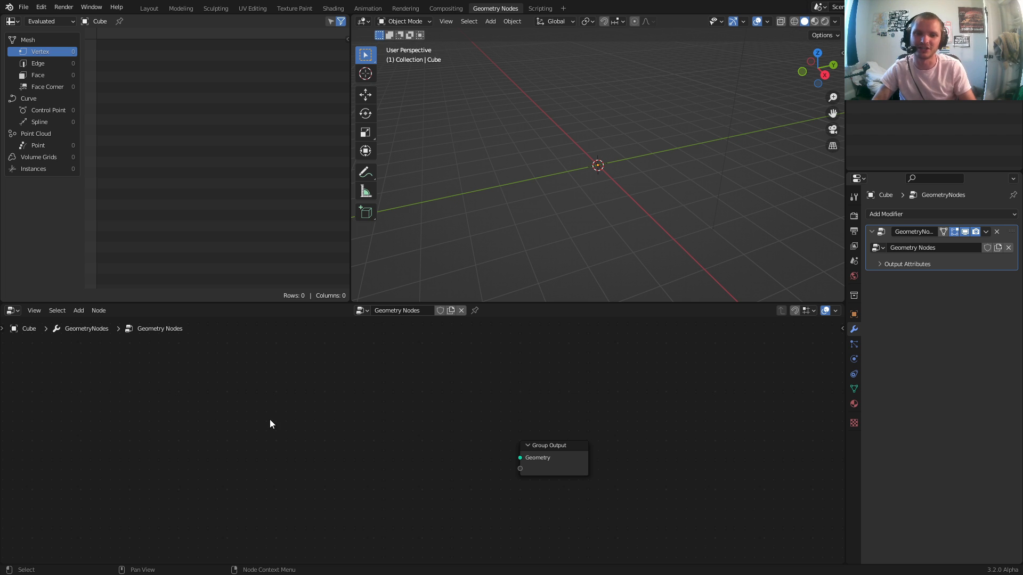
Step: Add a Mesh Line node to the node tree, well before the Group Output
scroll(363, 444, up, 1)
key(shift+a)
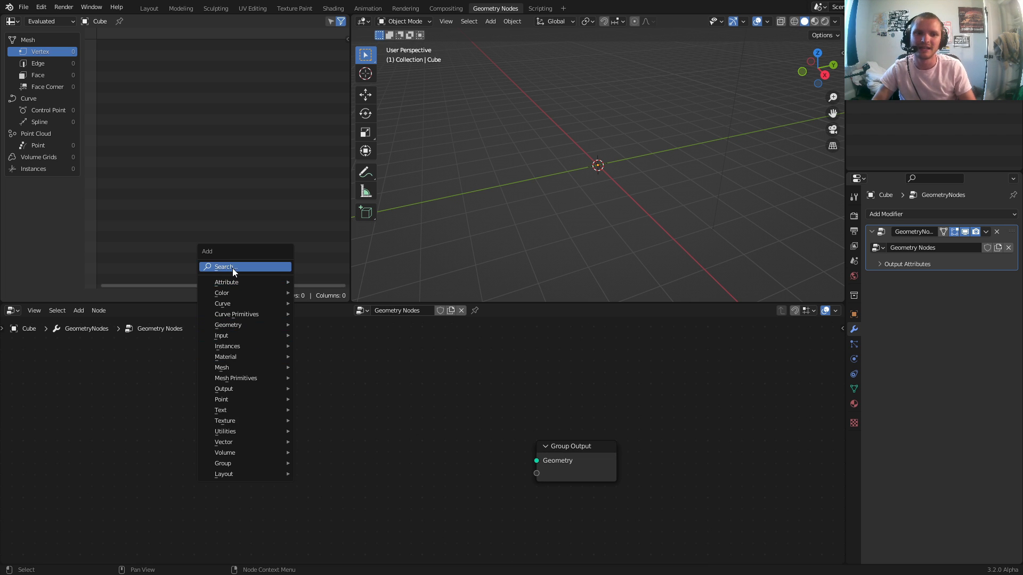
click(232, 267)
text(mesh line)
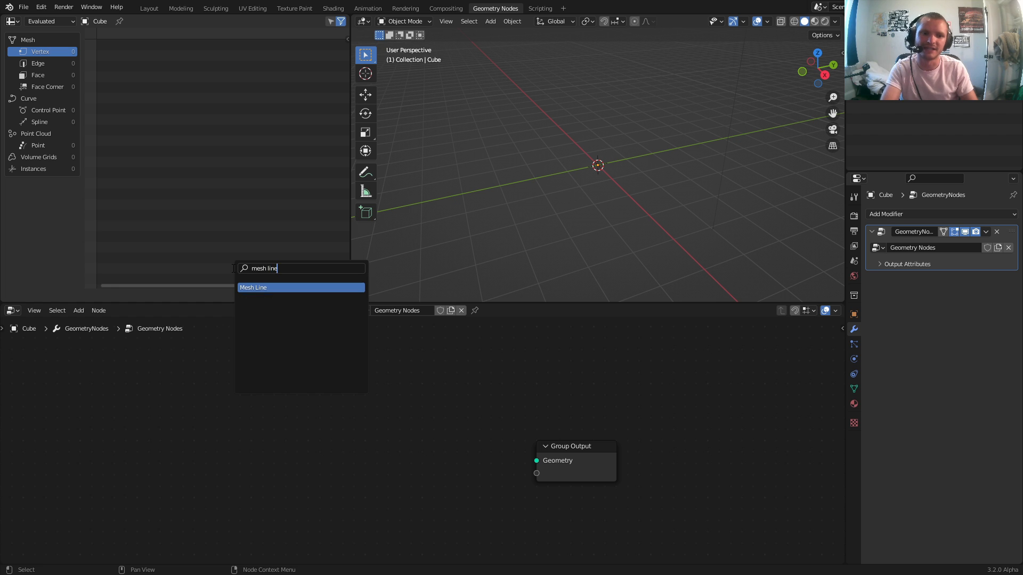
key(Return)
click(139, 409)
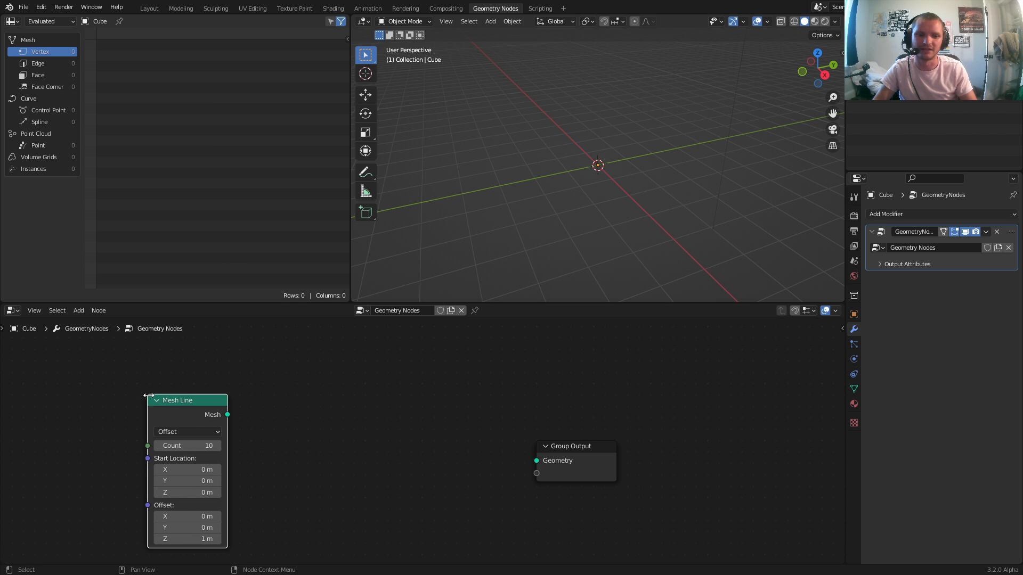
Step: Add a Grid node and place it directly above the Mesh Line node
middle_drag(236, 372, 287, 369)
key(shift+a)
click(287, 340)
text(gr)
key(Return)
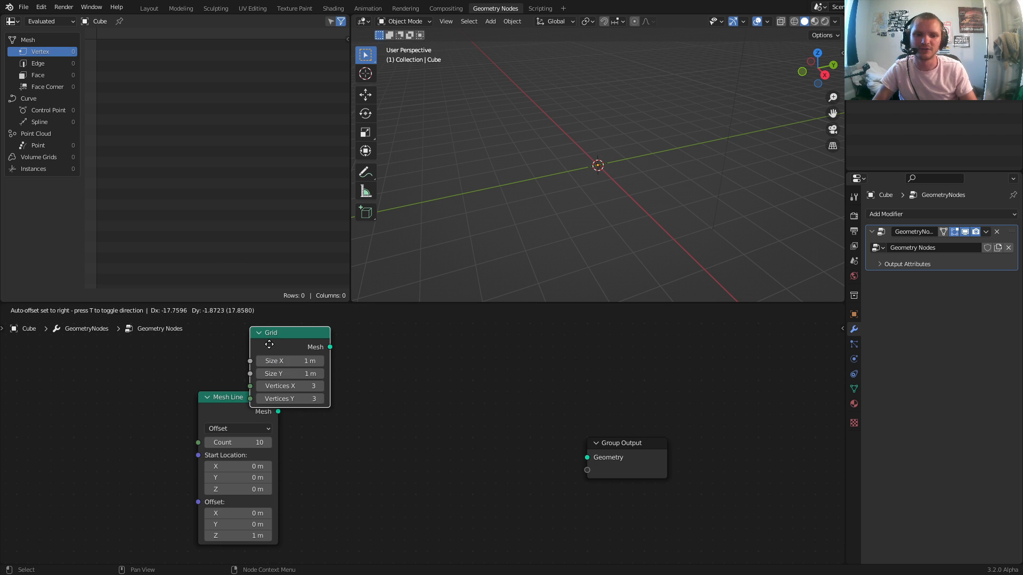
click(231, 331)
key(g)
click(253, 392)
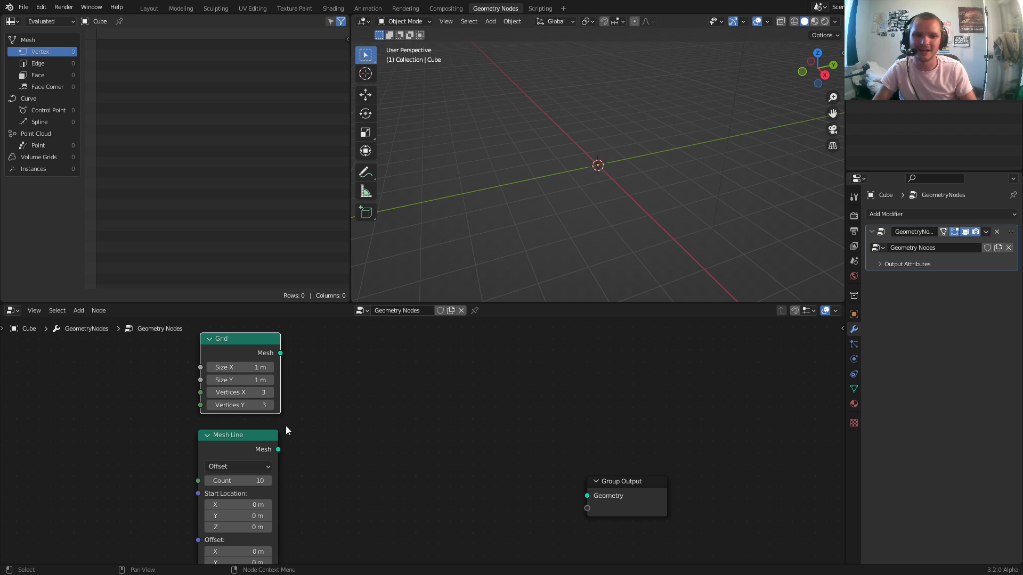
Step: Add an Instance on Points node with the Mesh Line's mesh feeding its Points input
drag(278, 451, 407, 426)
text(instance)
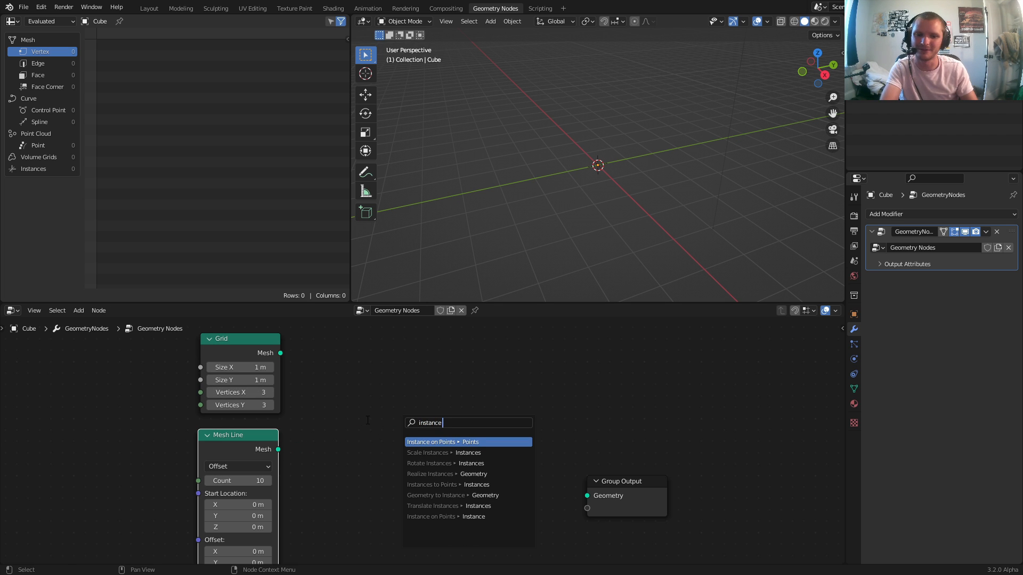
key(Return)
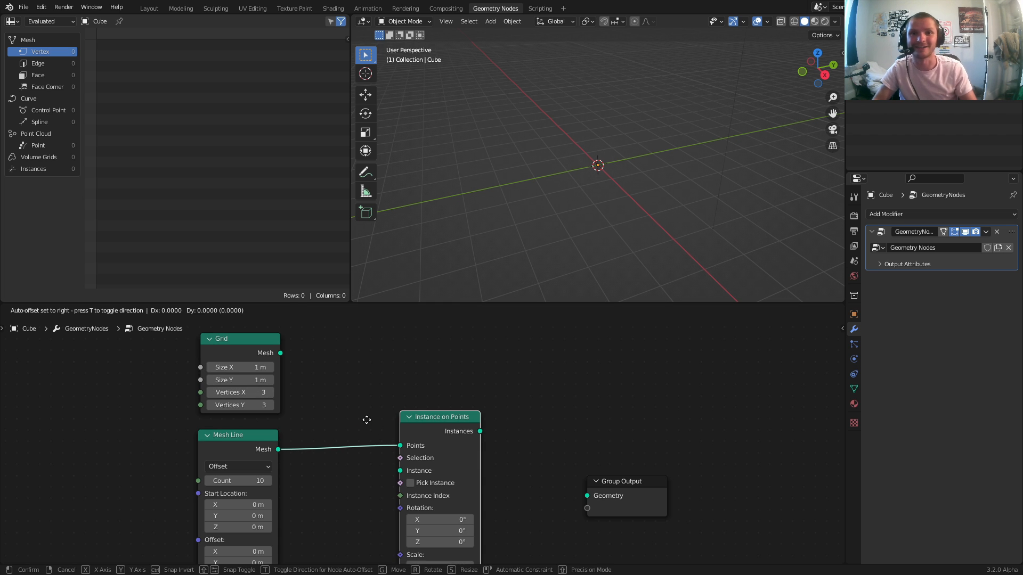
click(373, 374)
Step: Connect the Grid's mesh to the Instance input and send the Instance on Points result to the Group Output
alt+right_drag(276, 365, 428, 426)
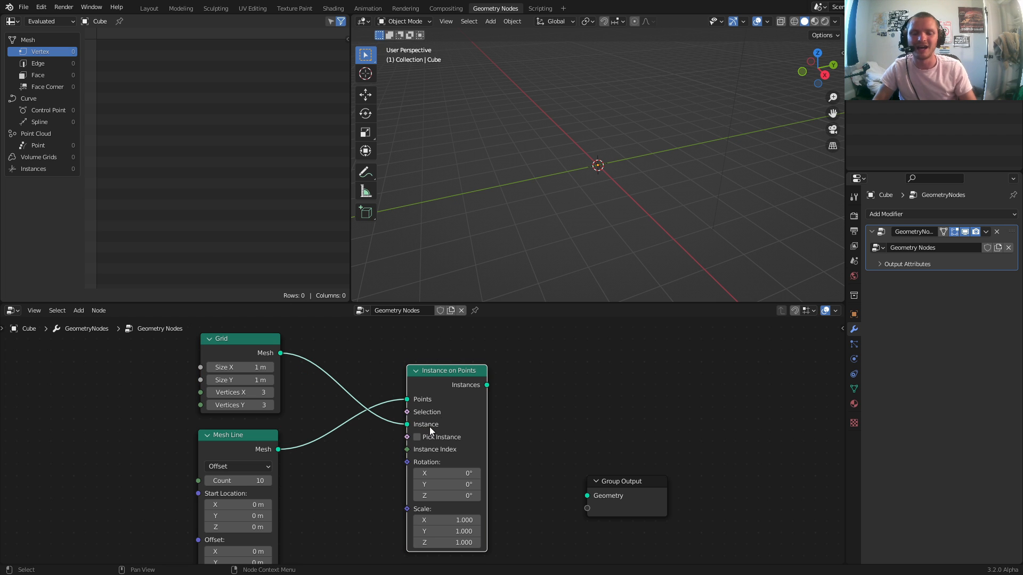
ctrl+shift+click(456, 382)
shift+middle_drag(592, 141, 606, 228)
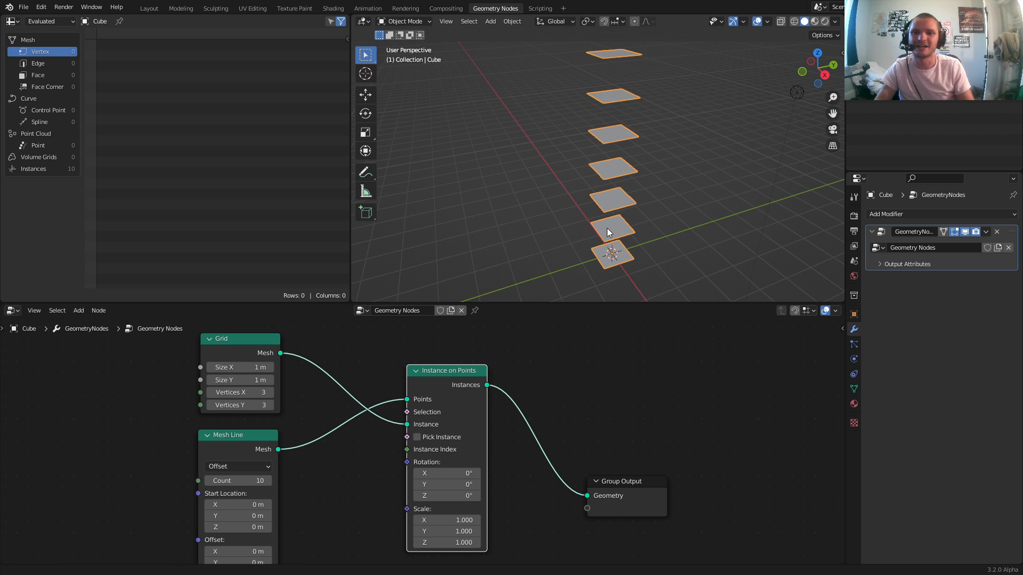
Step: Preview the Mesh Line alone through the Group Output, annotate along the line in the viewport, and undo the annotation
ctrl+shift+click(253, 443)
middle_drag(644, 183, 624, 167)
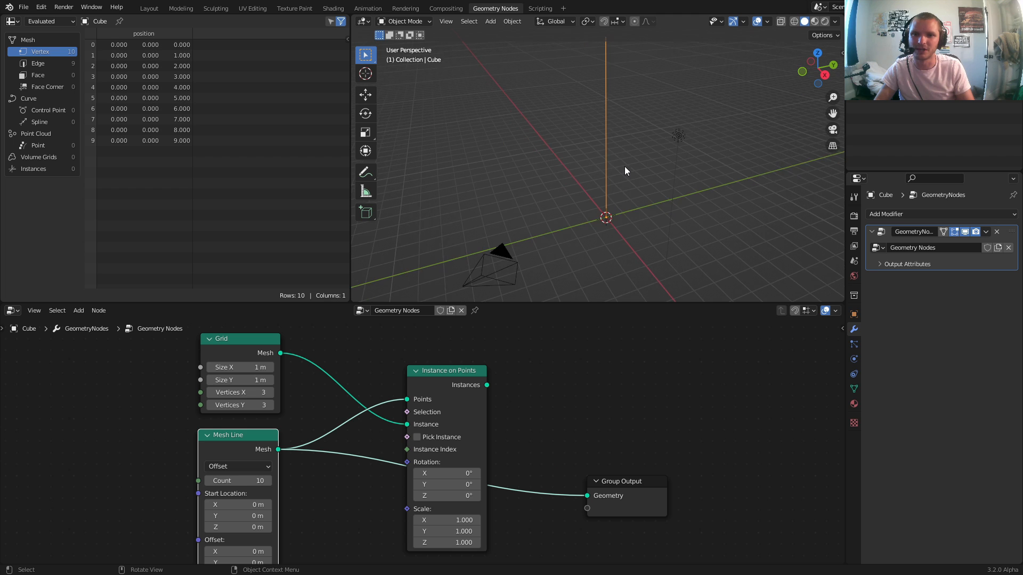
scroll(624, 166, down, 2)
drag(606, 201, 602, 84)
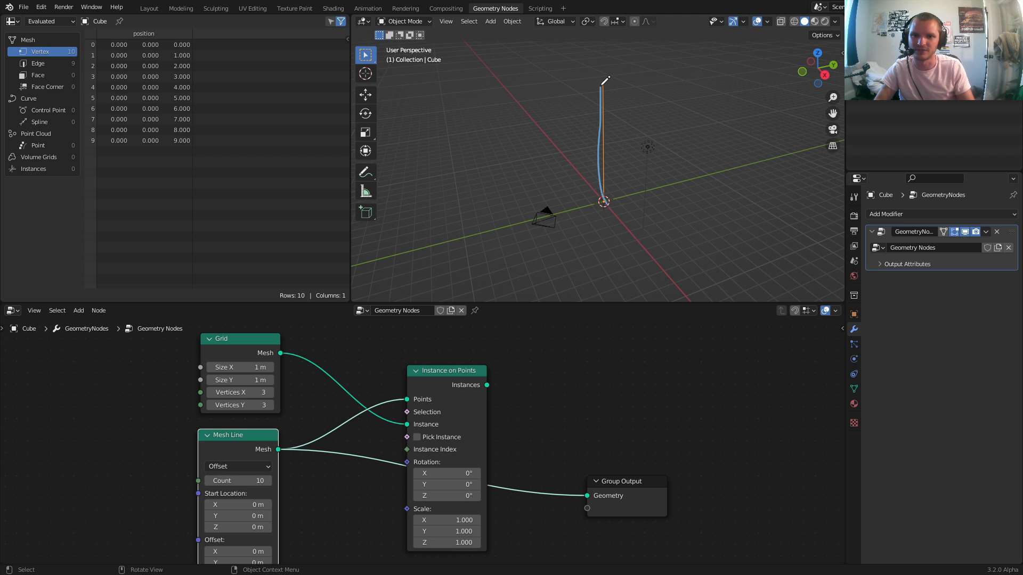
key(ctrl+z)
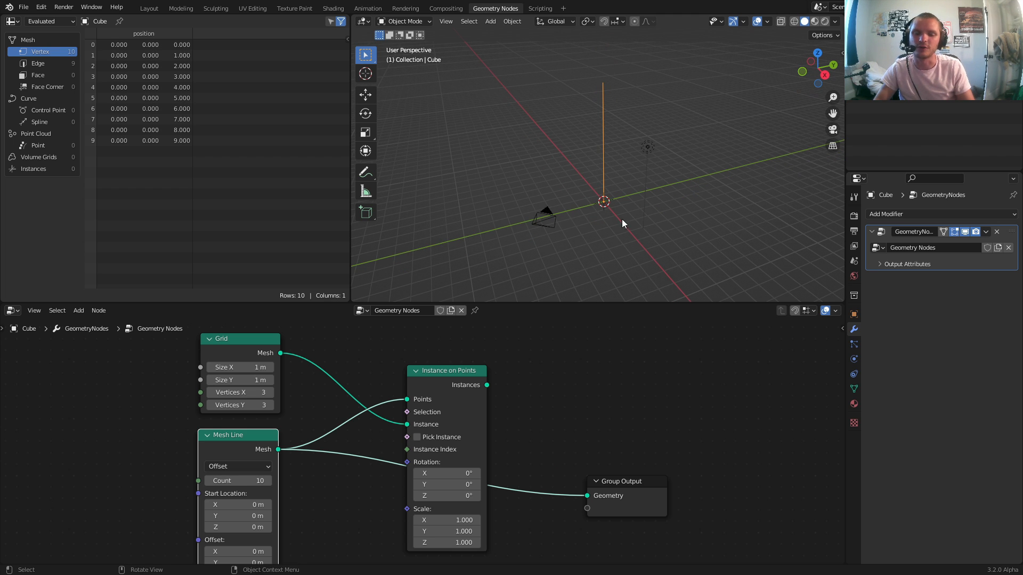
Step: Move the Instance on Points node slightly upward and reconnect its instances to the Group Output
drag(444, 377, 451, 358)
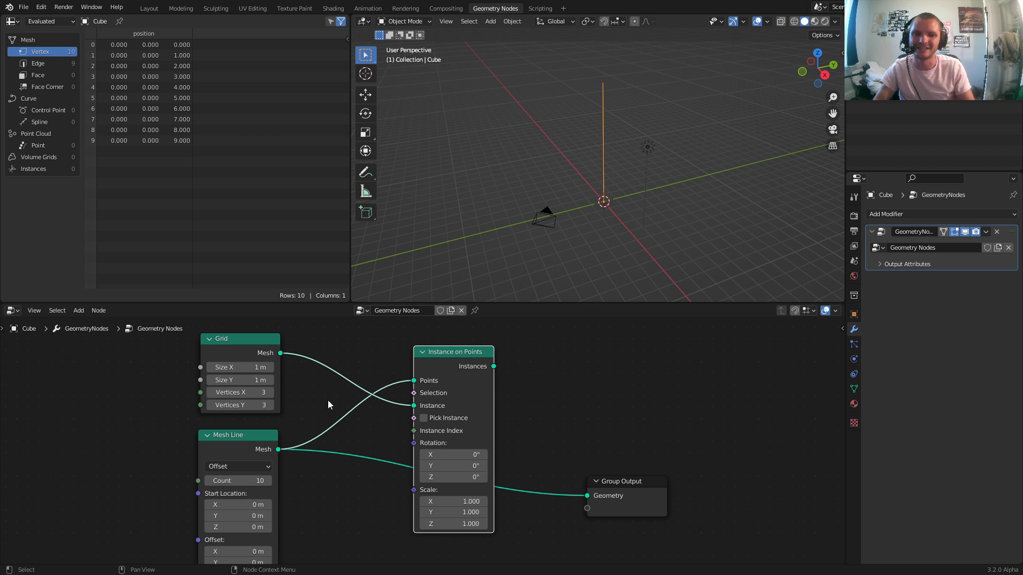
ctrl+shift+click(224, 344)
ctrl+shift+click(462, 373)
scroll(595, 172, up, 1)
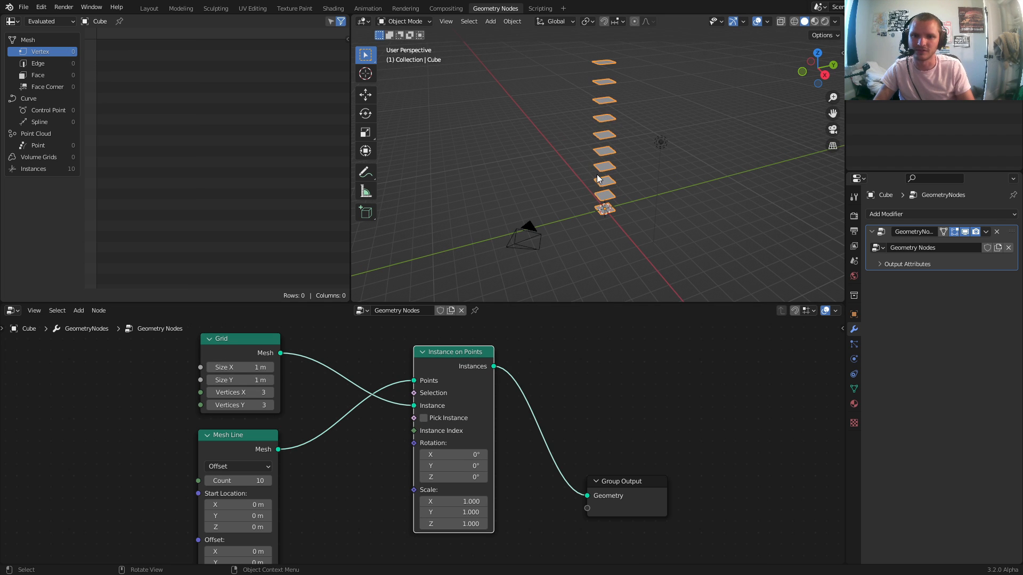
Step: Set both Size X and Size Y of the Grid node to 8 m
middle_drag(244, 376, 365, 401)
drag(365, 401, 370, 391)
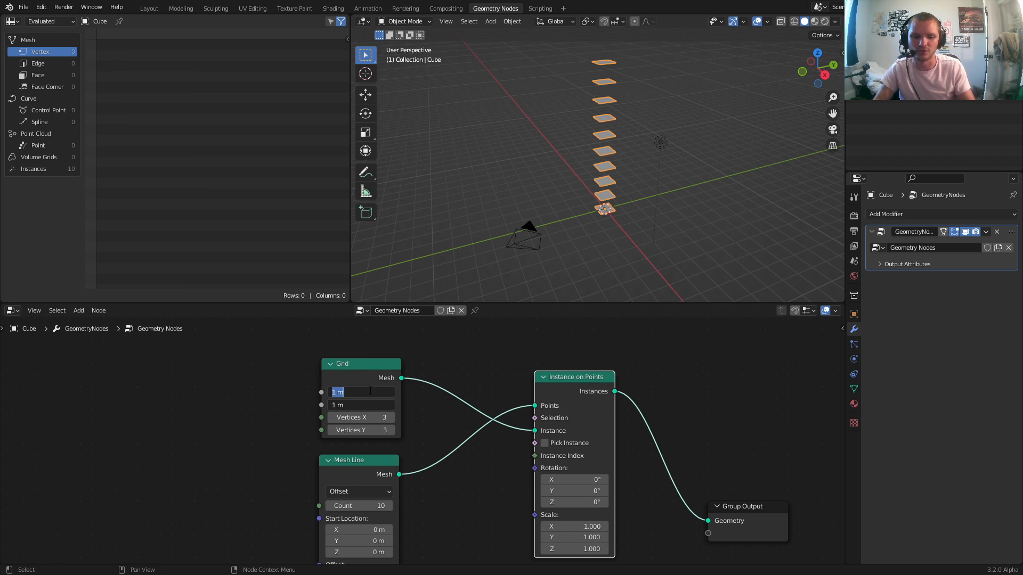
key(Return)
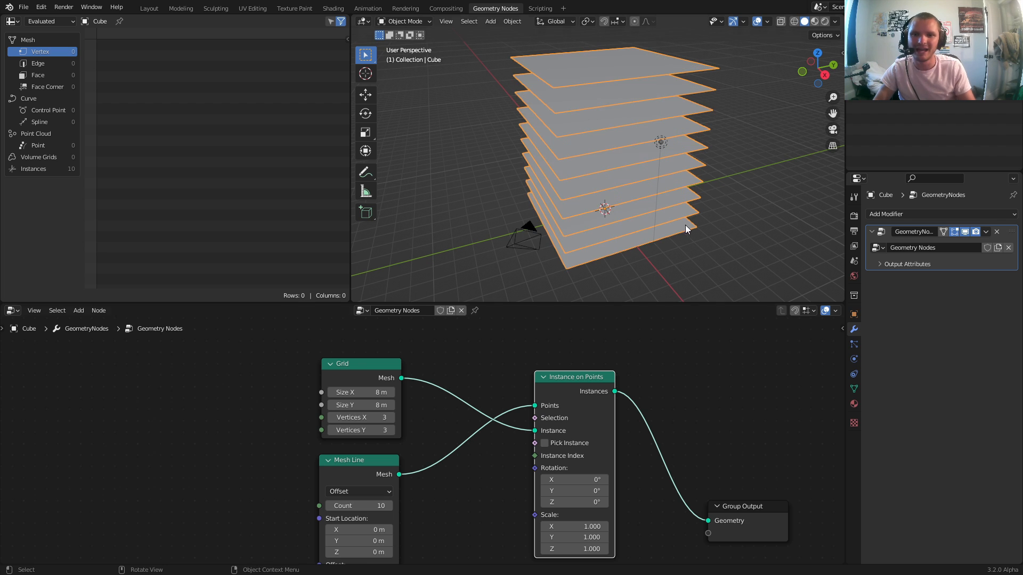
Step: Show the viewport in wireframe and set the Grid's Vertices X and Vertices Y to 15
click(795, 21)
middle_drag(613, 139, 644, 117)
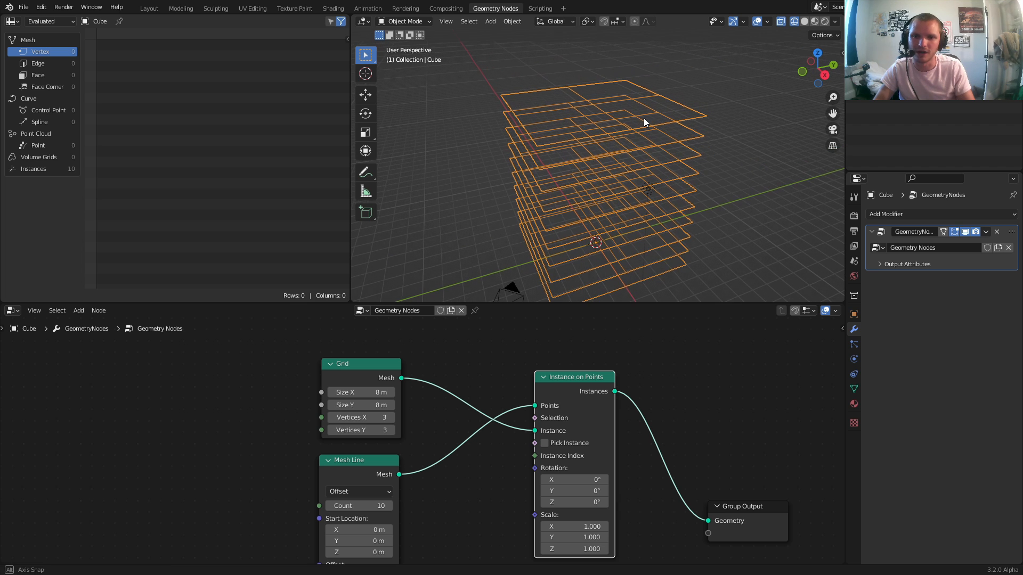
drag(361, 417, 424, 430)
click(376, 418)
text(1)
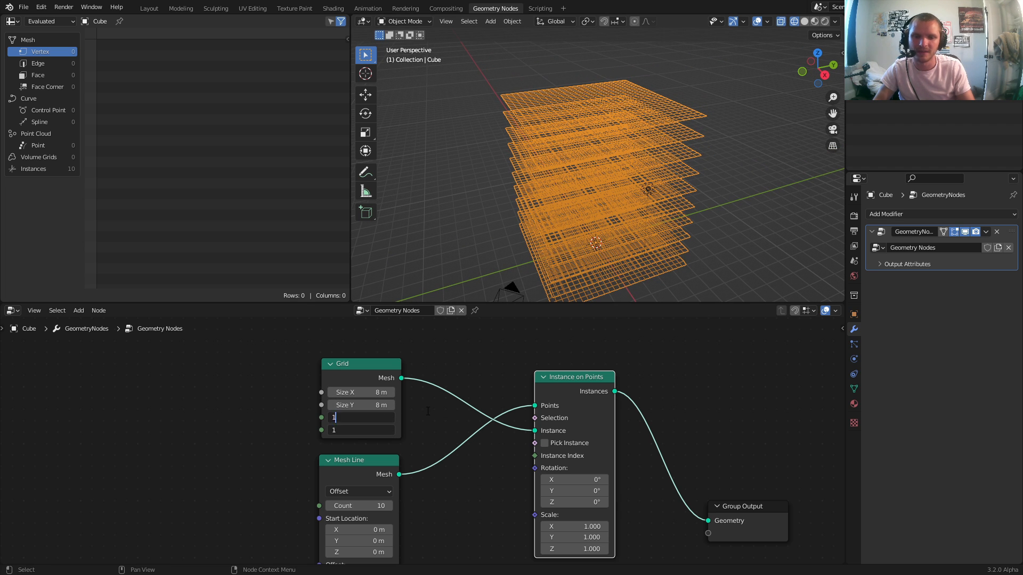
text(5)
key(Return)
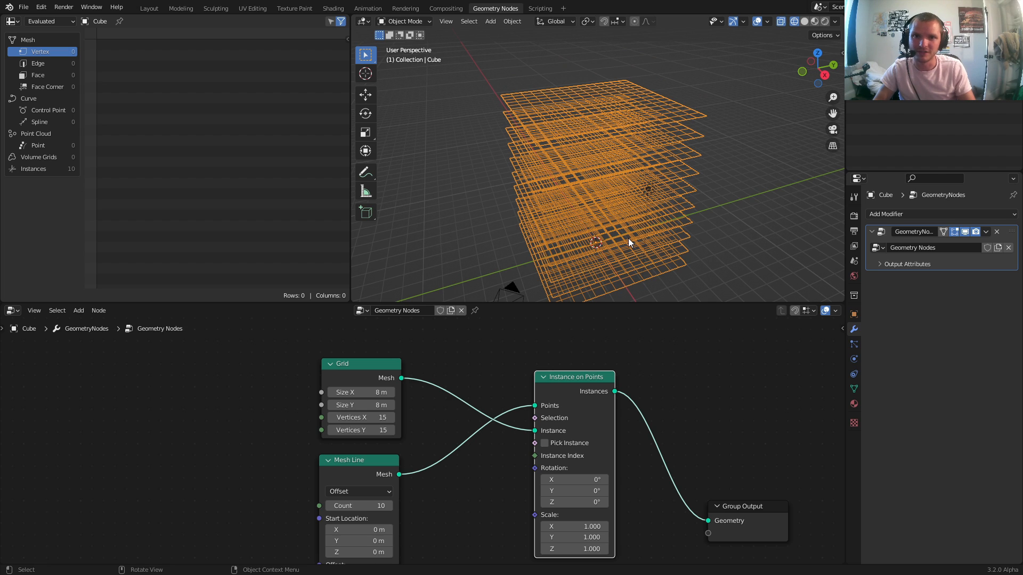
middle_drag(628, 237, 657, 185)
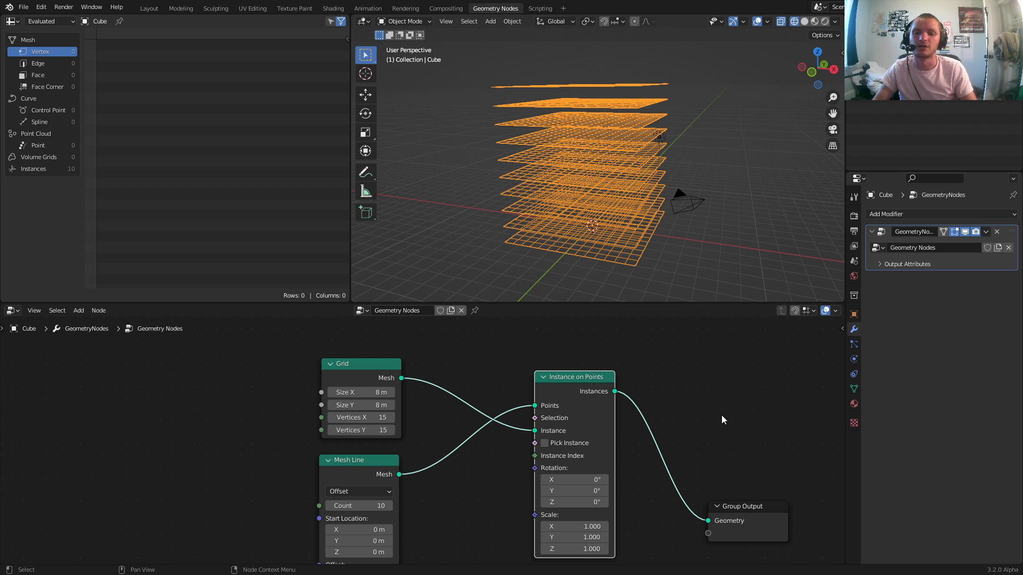
Step: Spread the Group Output apart from the Grid, Mesh Line and Instance on Points nodes to make room between them
scroll(726, 419, down, 2)
drag(733, 443, 687, 511)
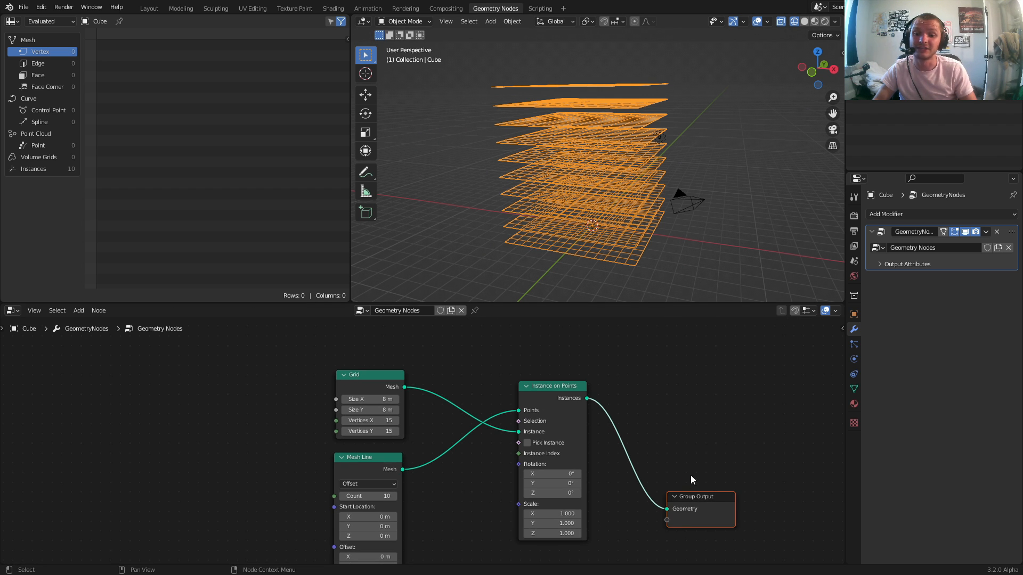
key(g)
click(779, 406)
drag(312, 498, 587, 374)
key(g)
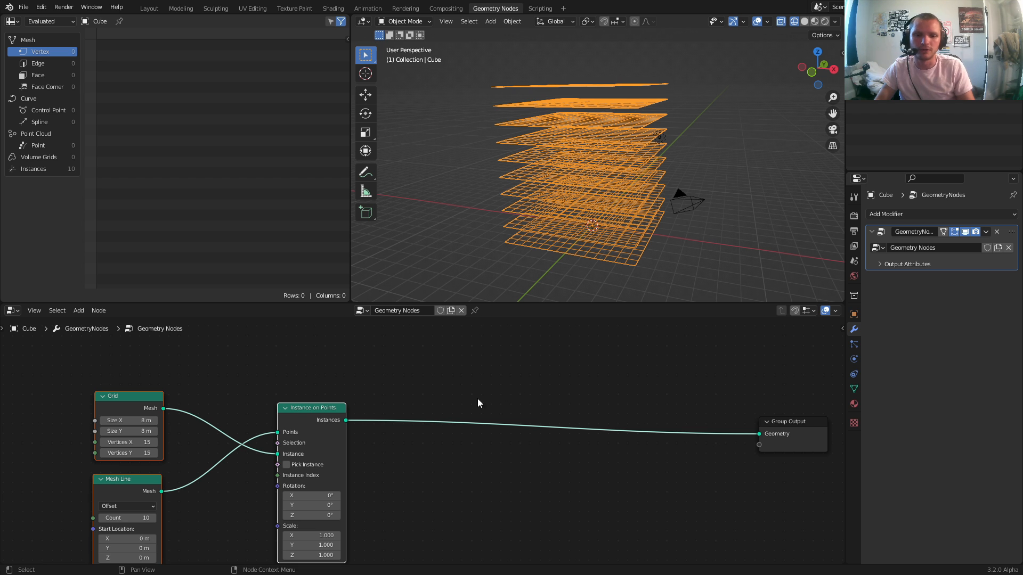
Step: Insert a Realize Instances node on the link between Instance on Points and the Group Output
key(shift+a)
click(423, 350)
text(rea)
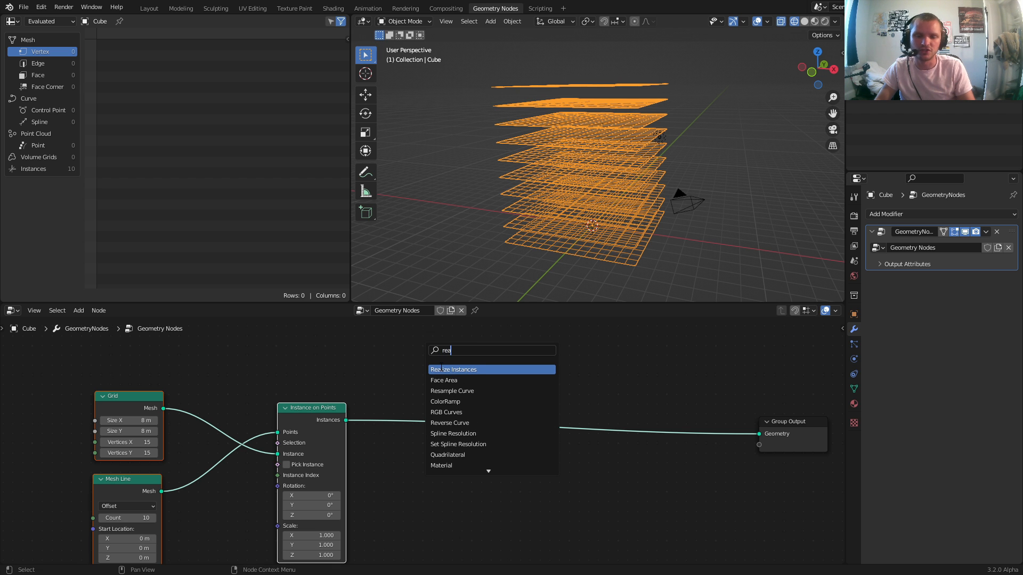
click(441, 370)
click(424, 409)
Step: Insert a second Instance on Points node on the link between Realize Instances and the Group Output
middle_drag(586, 421, 461, 390)
key(shift+a)
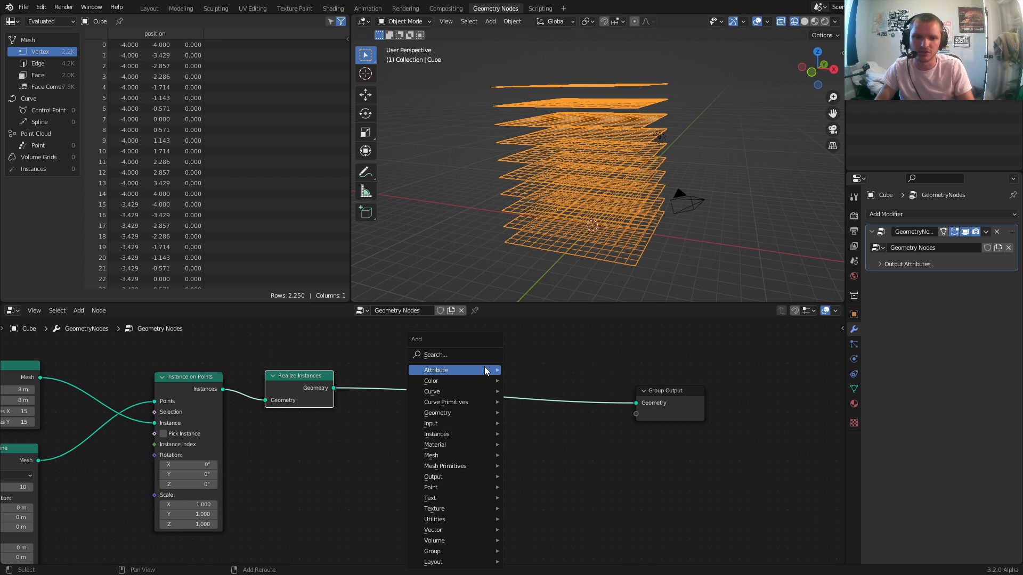
click(468, 353)
text(in)
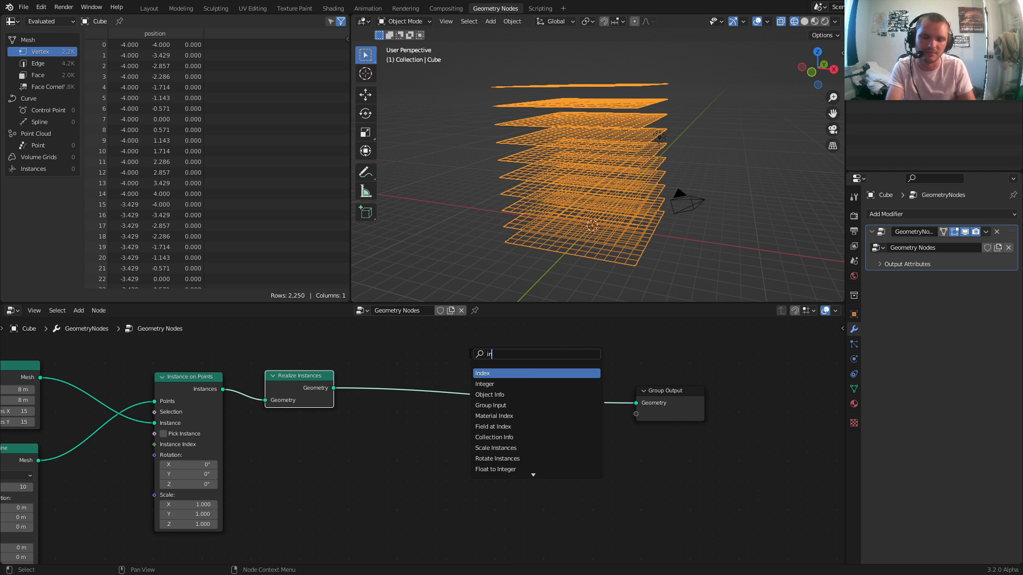
text(stance)
key(Down)
key(Down)
key(Down)
key(Return)
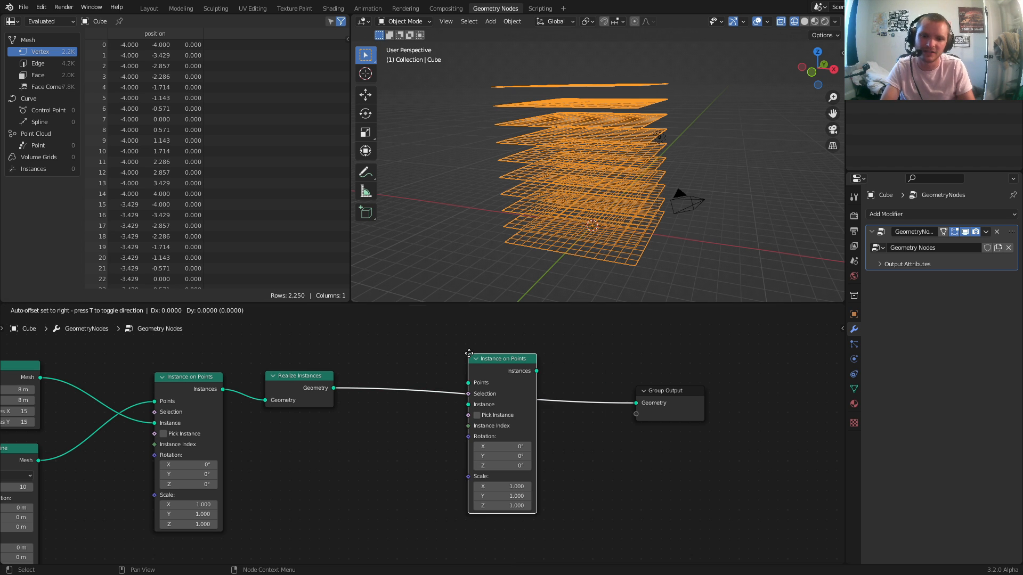
click(548, 361)
Step: Move the second Instance on Points and the Group Output farther away from Realize Instances to make room between them
drag(286, 375, 287, 377)
drag(711, 465, 543, 374)
key(g)
click(628, 388)
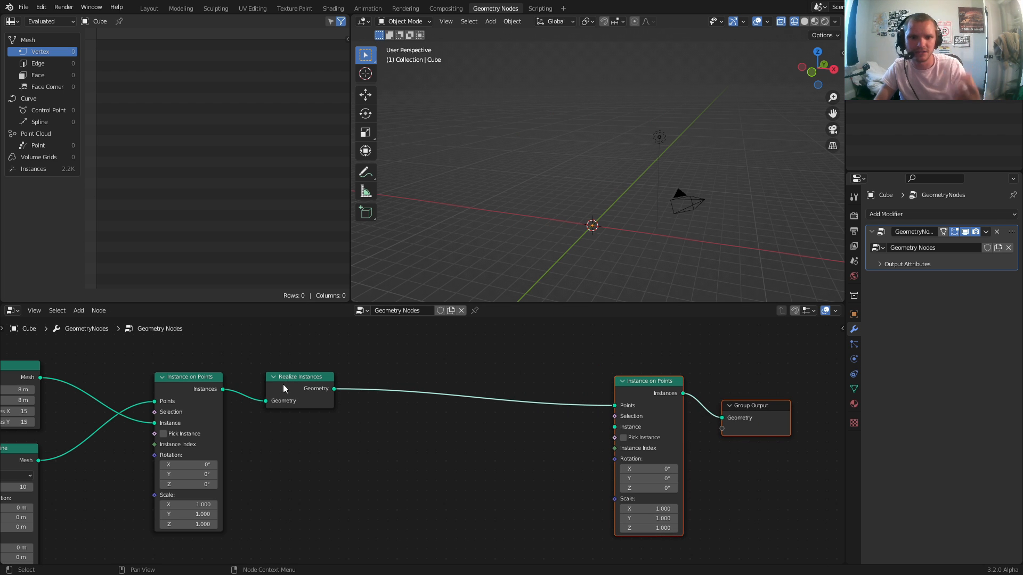
Step: Add a second Grid node feeding its Mesh into the Instance input of the second Instance on Points
scroll(421, 430, up, 3)
middle_drag(673, 429, 574, 407)
drag(571, 403, 421, 412)
text(gr)
click(354, 442)
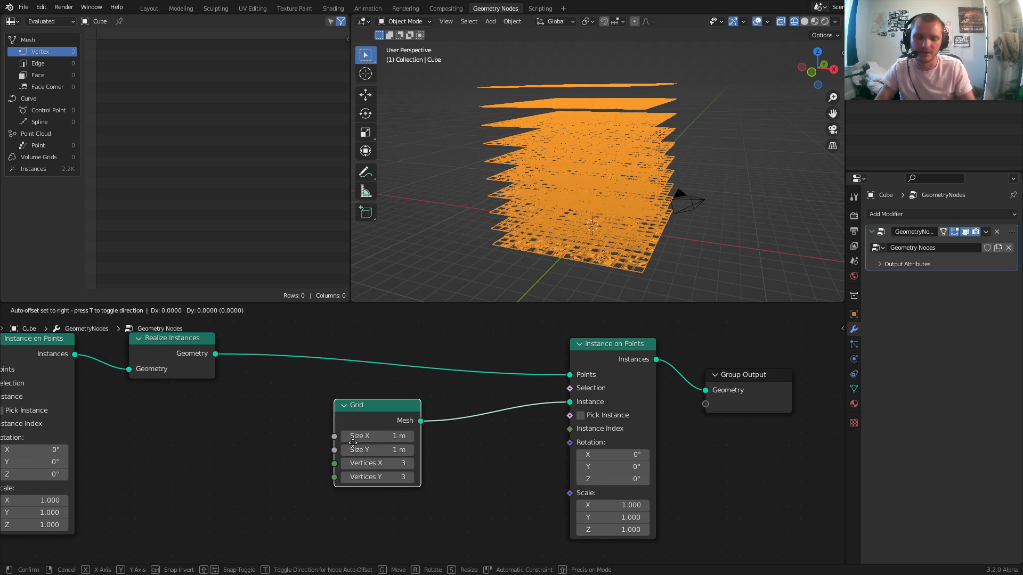
click(356, 433)
Step: Preview the new Grid node's output on its own, view it up close and switch the viewport to solid shading
ctrl+shift+click(368, 415)
scroll(645, 223, up, 3)
scroll(644, 222, up, 2)
shift+middle_drag(584, 244, 600, 180)
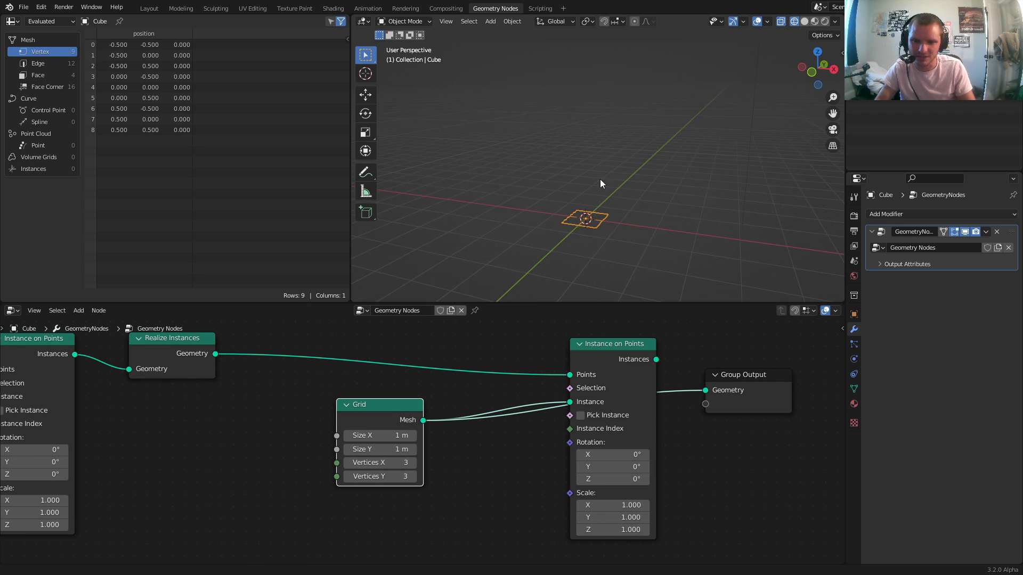
scroll(600, 181, up, 3)
middle_drag(595, 231, 584, 260)
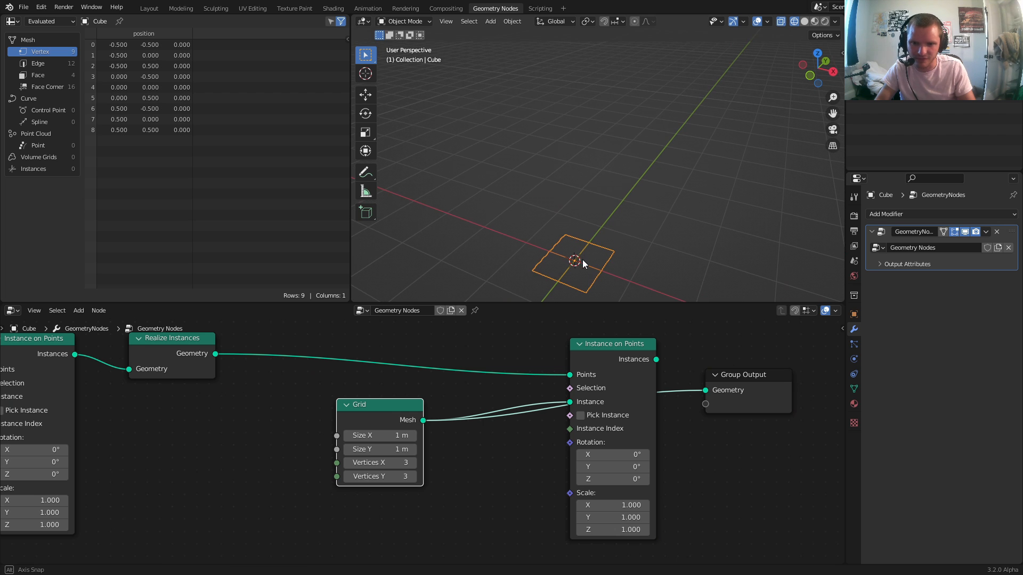
click(804, 21)
Step: Set the new Grid's Size X to 0.15 m and Size Y to 0.41 m
mouse_move(391, 449)
mouse_down()
mouse_move(439, 449)
mouse_move(382, 438)
mouse_move(383, 449)
mouse_move(338, 449)
mouse_move(403, 449)
mouse_up()
scroll(589, 218, down, 3)
key(ctrl+z)
Step: Send the second Instance on Points back to the Group Output and deselect the object to view the confetti pieces
ctrl+shift+click(618, 347)
click(474, 459)
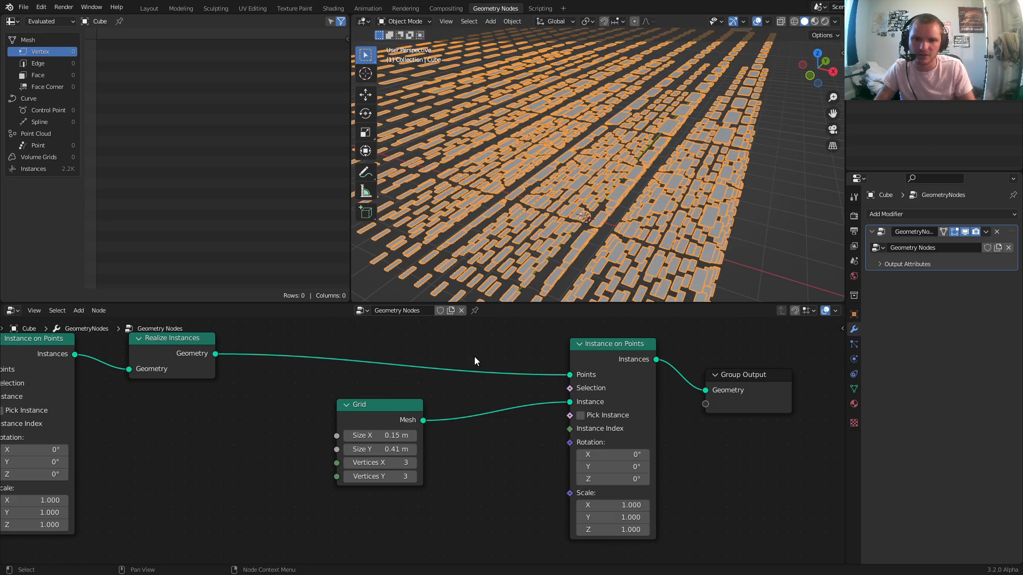
scroll(765, 162, down, 6)
click(765, 161)
mouse_move(634, 196)
middle_down()
mouse_move(646, 178)
mouse_move(645, 200)
mouse_move(628, 212)
middle_up()
mouse_move(586, 159)
middle_down()
mouse_move(571, 165)
mouse_move(597, 152)
middle_up()
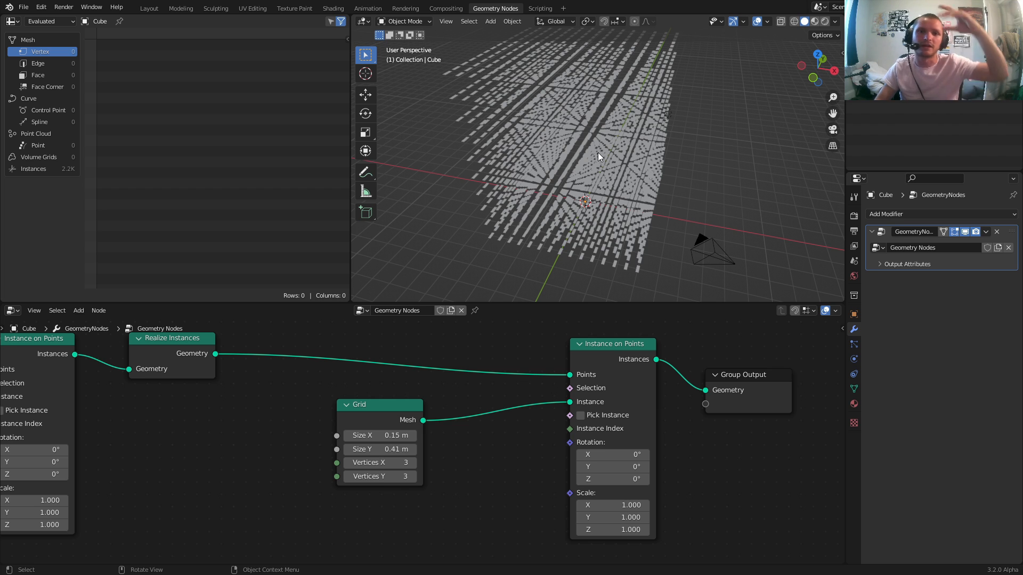
Step: Add a Random Value node set to Vector and connect it to the Rotation of the second Instance on Points
middle_drag(602, 392, 636, 341)
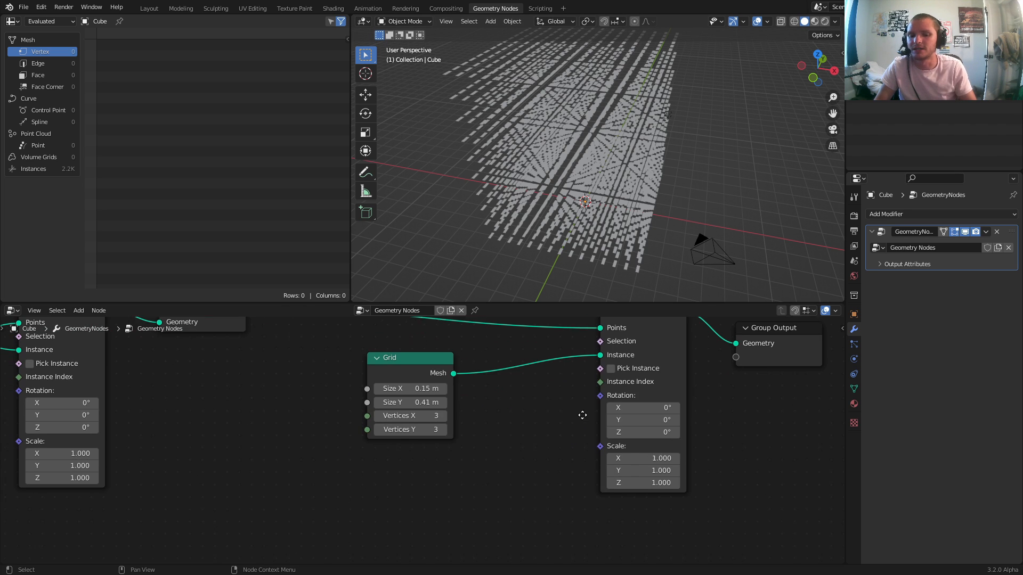
key(shift+a)
click(484, 357)
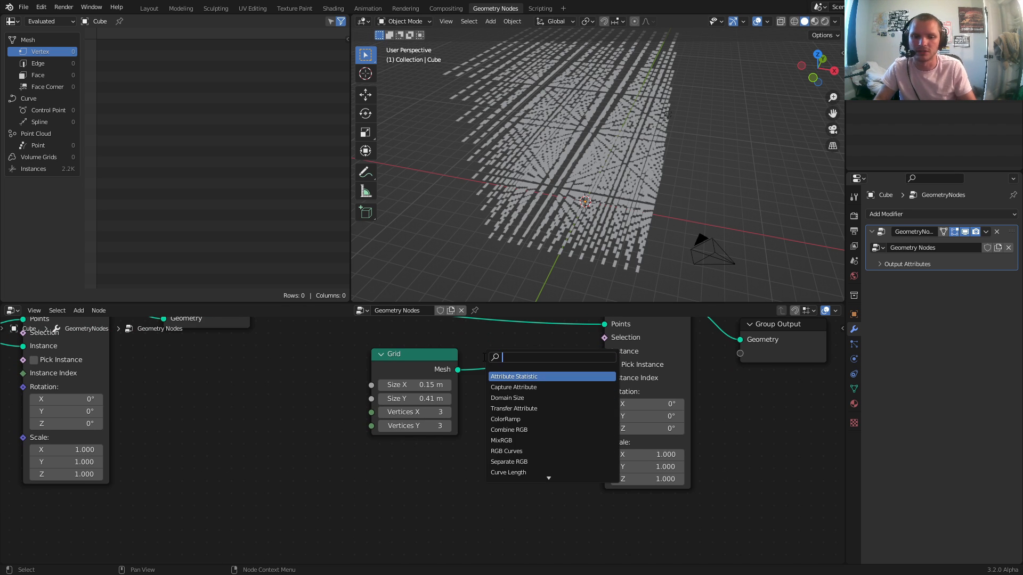
text(random)
key(Return)
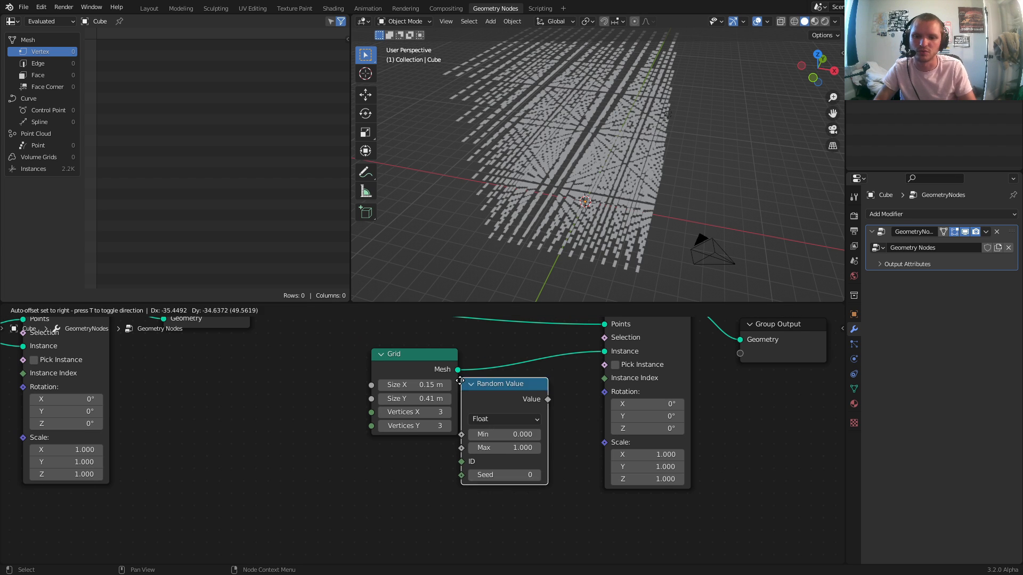
click(432, 413)
click(473, 454)
click(468, 478)
drag(479, 433, 604, 391)
middle_drag(674, 182, 612, 187)
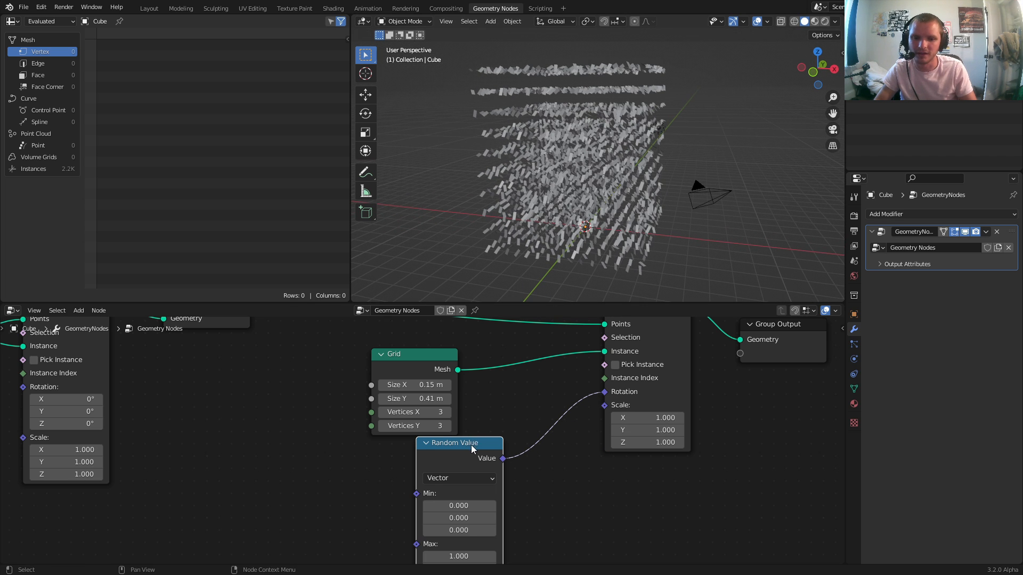
Step: Duplicate the Random Value node, set the copy to Float and connect it to the Scale of the second Instance on Points
drag(472, 449, 301, 450)
key(shift+d)
click(475, 492)
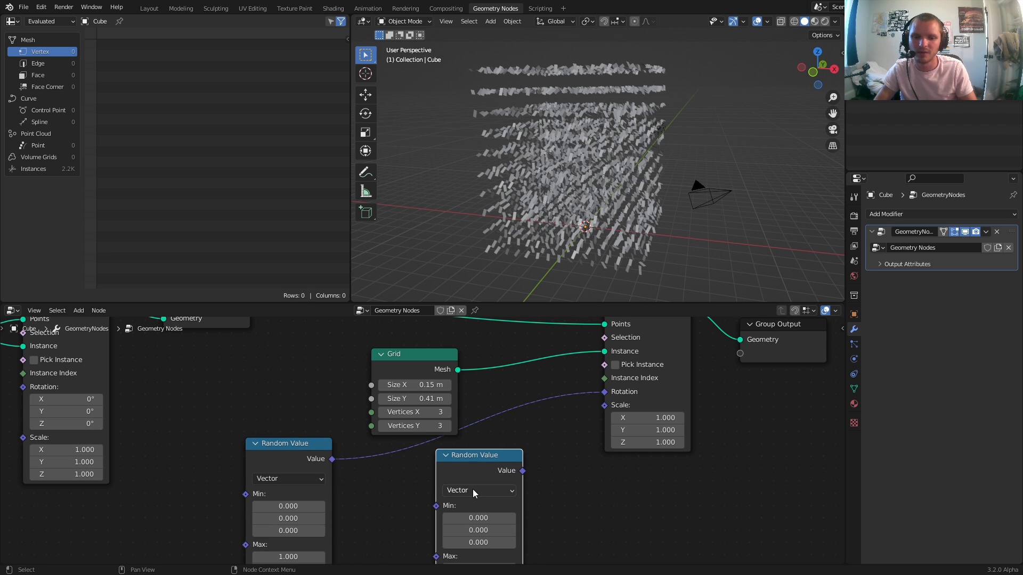
click(472, 490)
click(474, 505)
drag(522, 471, 482, 485)
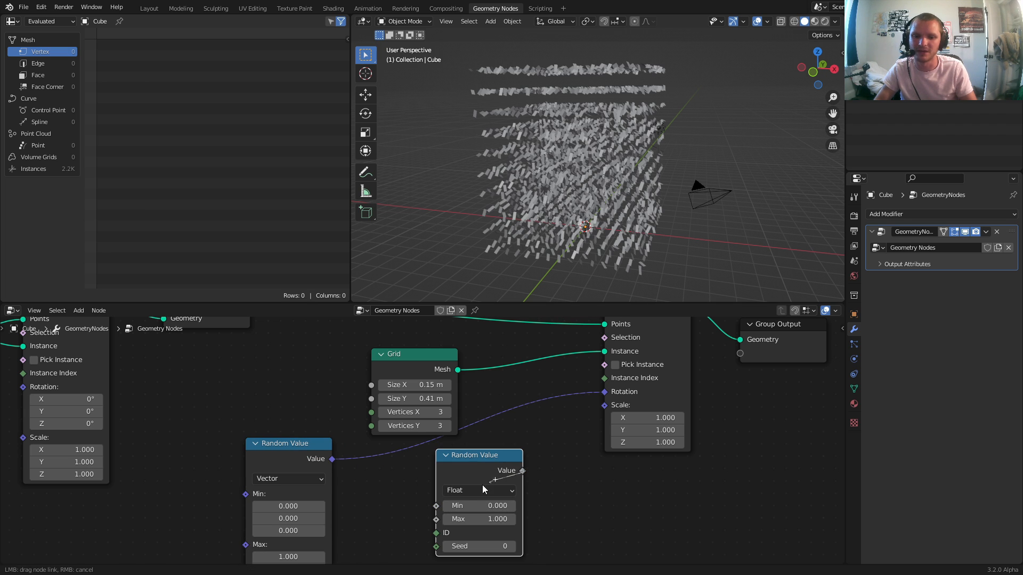
drag(600, 421, 603, 406)
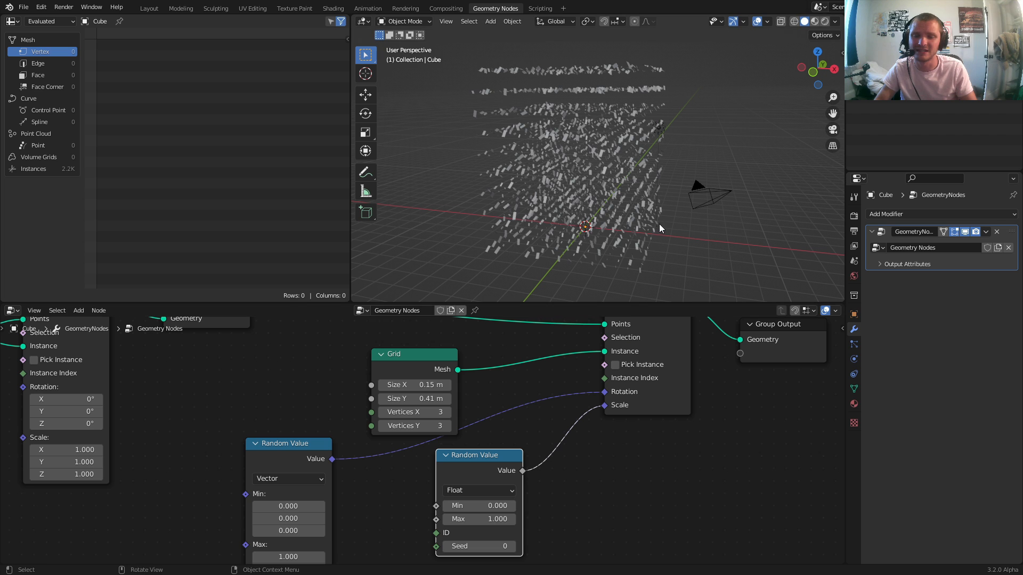
Step: Set the Float Random Value's Min to 0.4 and inspect the varied confetti sizes in the viewport
click(484, 506)
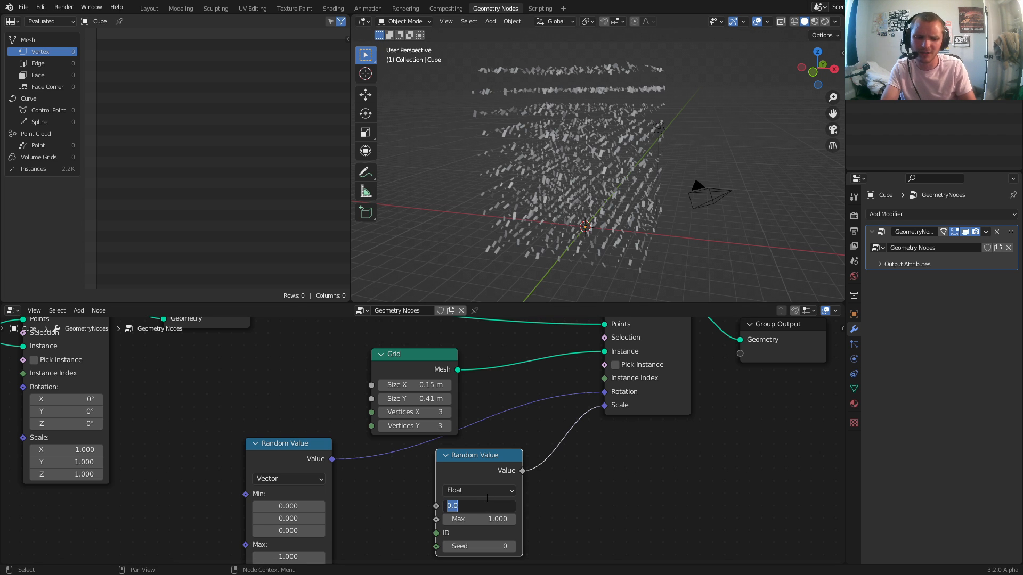
text(.4)
key(Return)
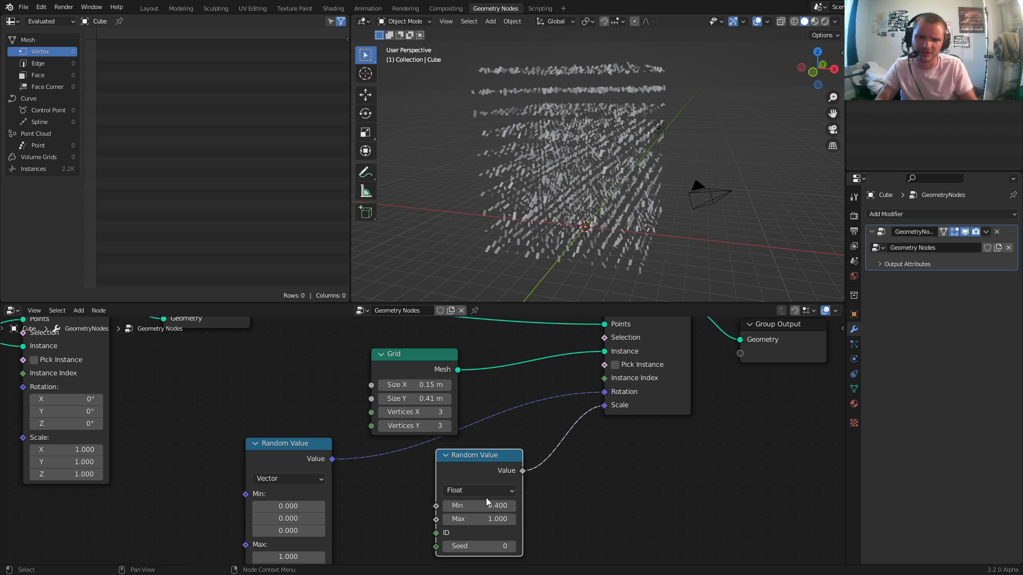
middle_drag(609, 221, 591, 174)
scroll(591, 173, up, 6)
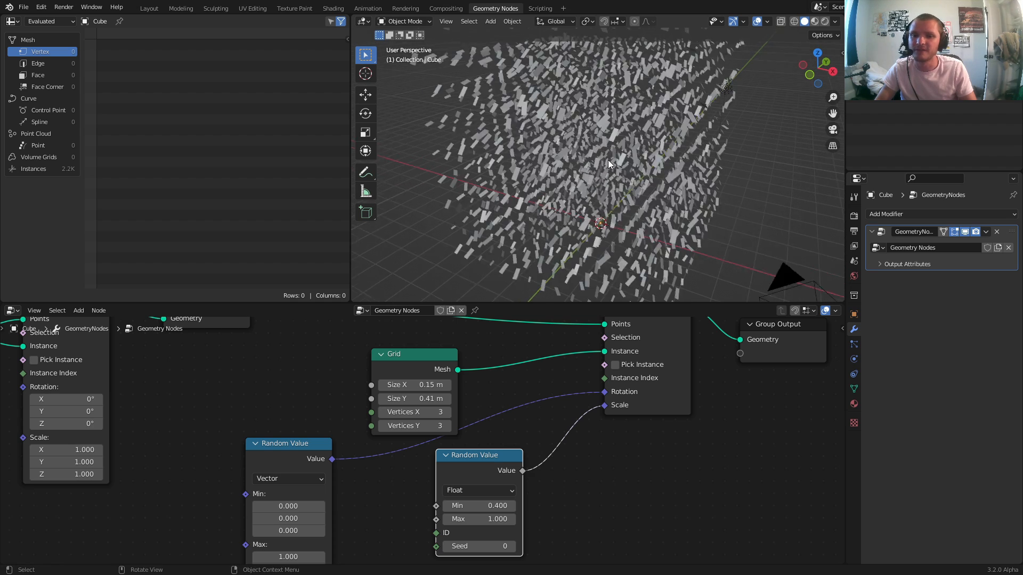
scroll(625, 172, down, 1)
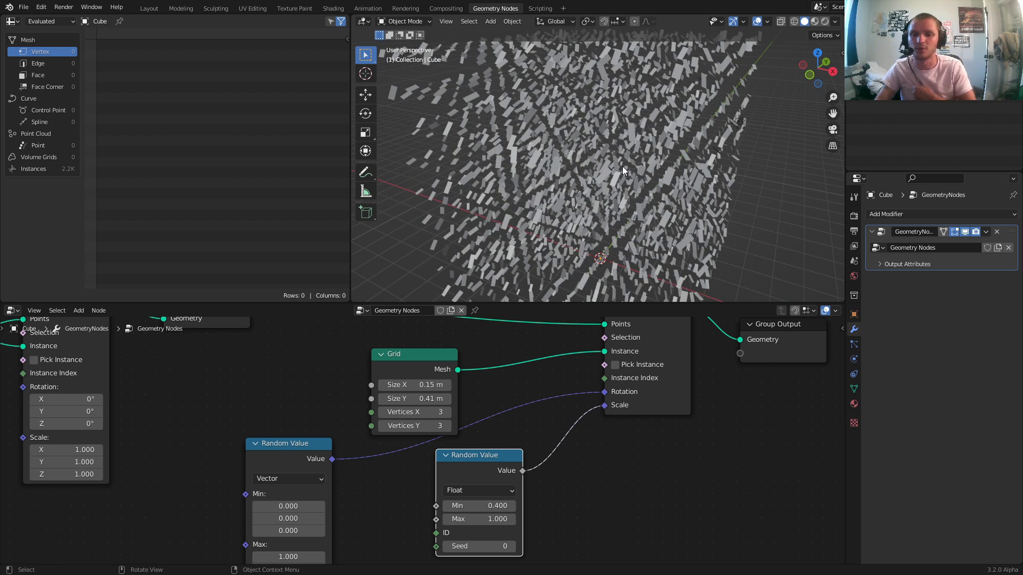
scroll(620, 150, down, 2)
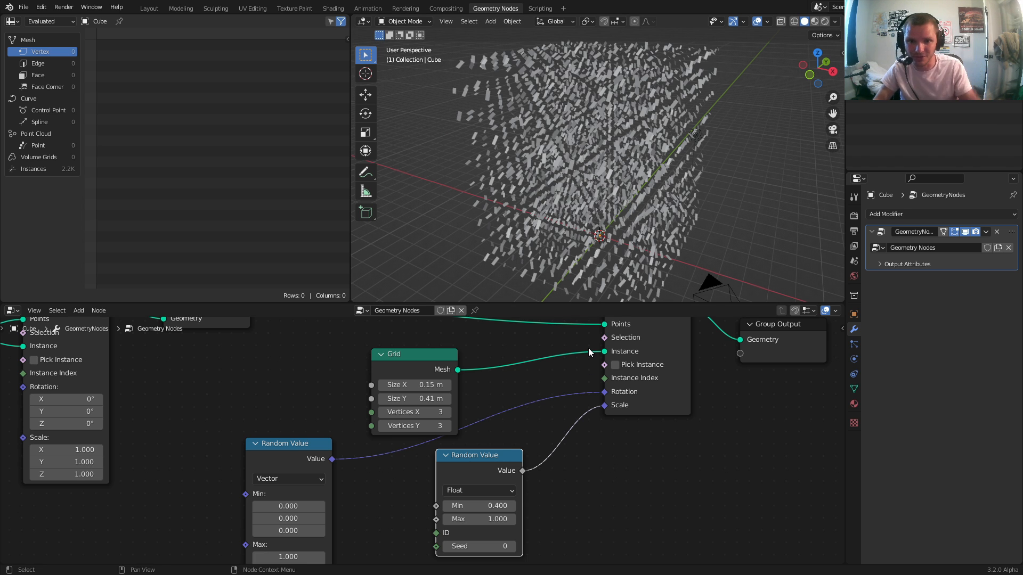
Step: Move the confetti Grid, both Random Value nodes, the second Instance on Points and the Group Output away from Realize Instances
scroll(587, 348, down, 5)
drag(651, 478, 360, 363)
key(g)
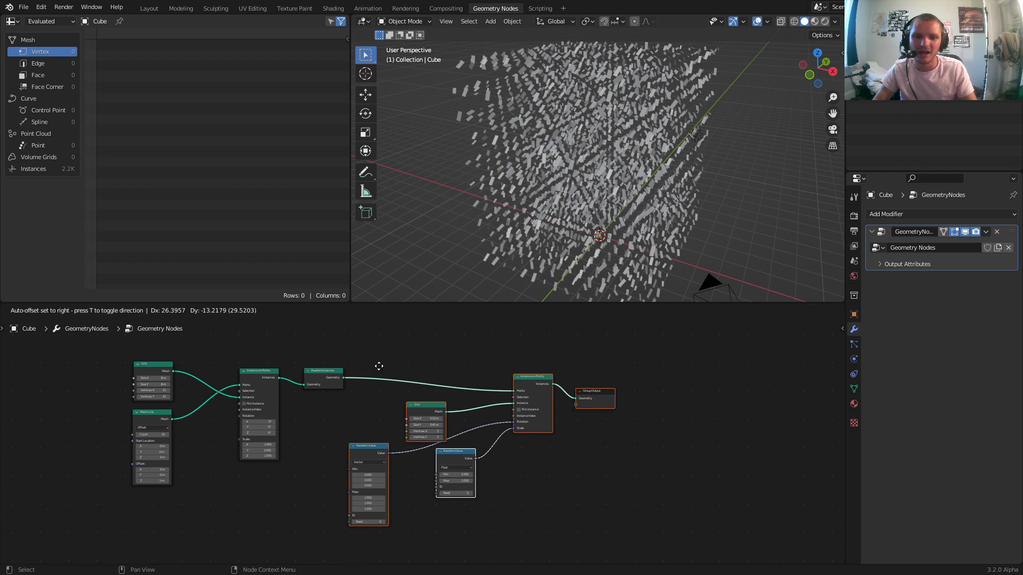
click(569, 363)
click(378, 397)
Step: Preview the outputs of the first Instance on Points, Realize Instances and the second Instance on Points in turn
scroll(341, 406, up, 3)
middle_drag(322, 418, 410, 430)
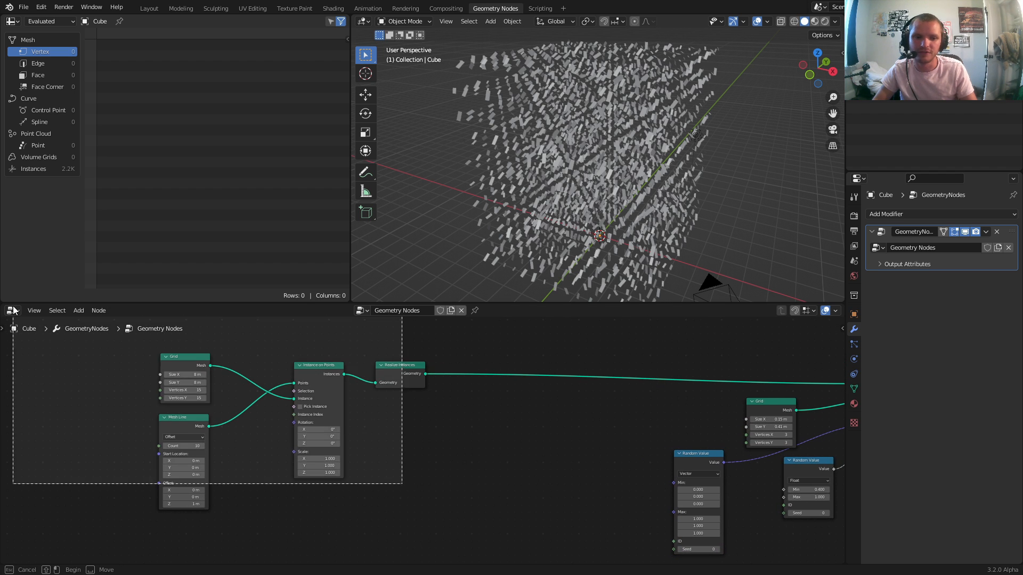
ctrl+shift+click(327, 370)
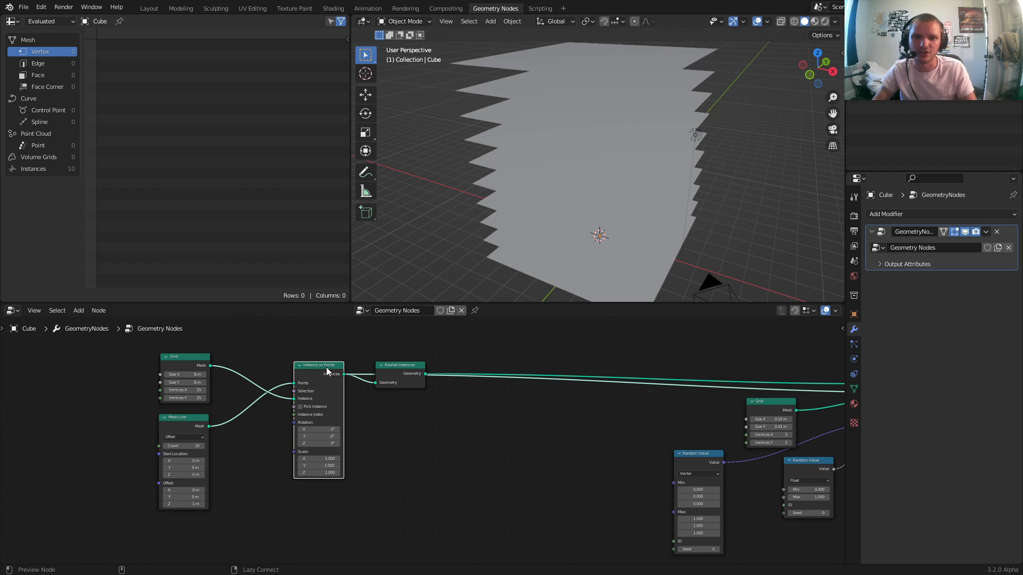
ctrl+shift+click(397, 372)
middle_drag(496, 373, 215, 369)
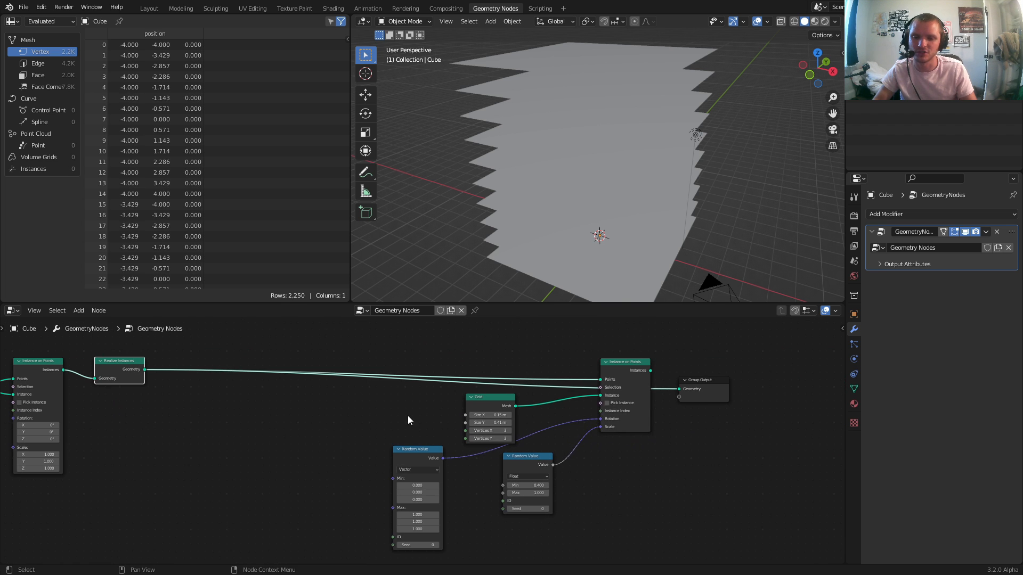
ctrl+shift+click(629, 366)
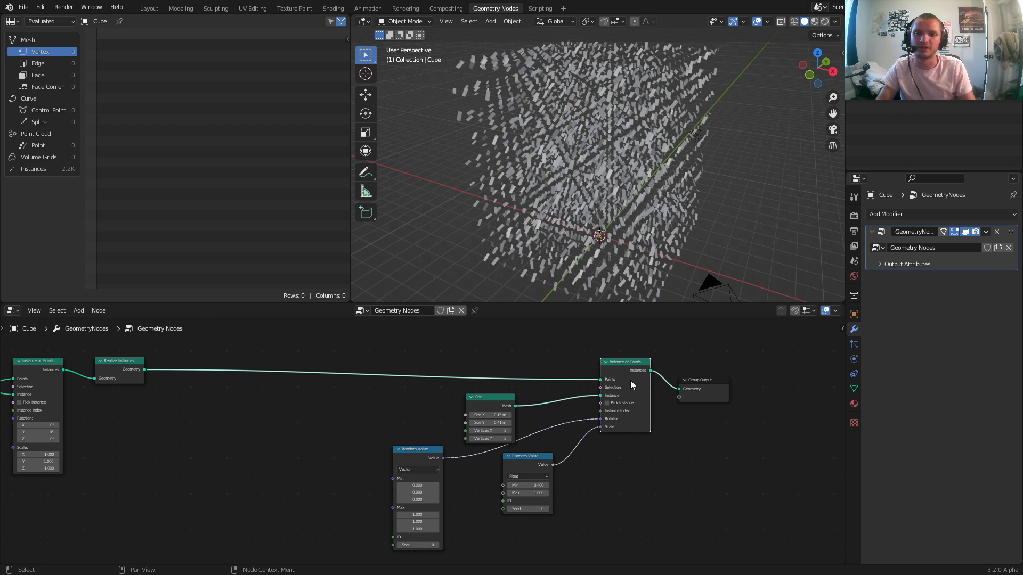
Step: Insert a Set Position node on the link between Realize Instances and the second Instance on Points
middle_drag(261, 416, 430, 420)
scroll(416, 415, up, 5)
key(shift+a)
click(398, 351)
text(s)
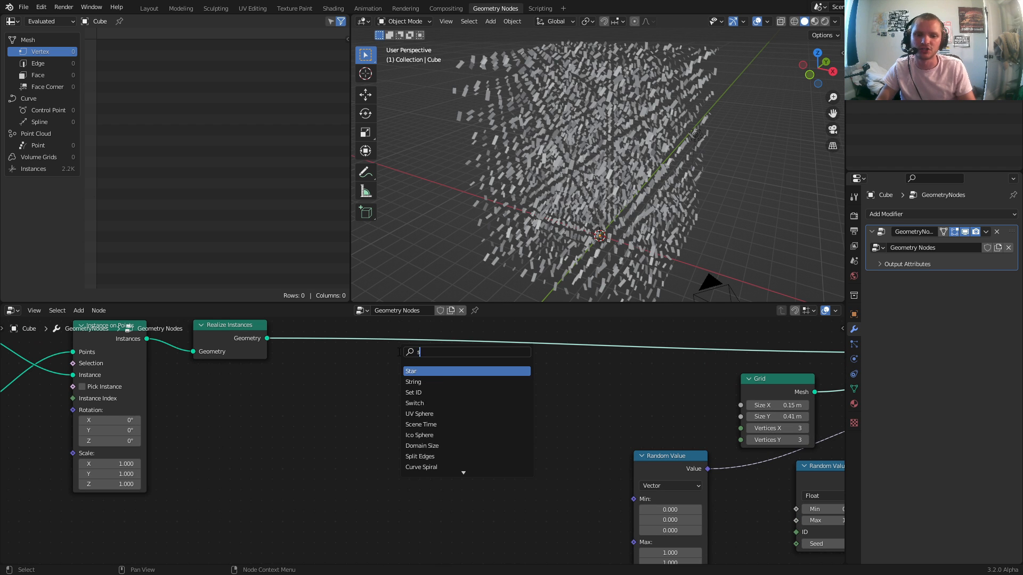
text(et pos)
key(Return)
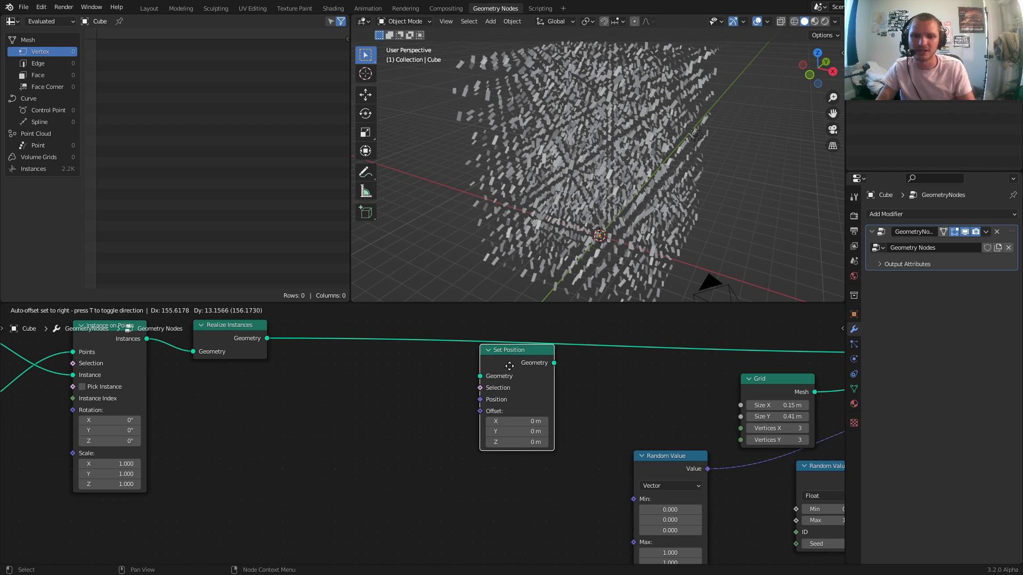
click(502, 361)
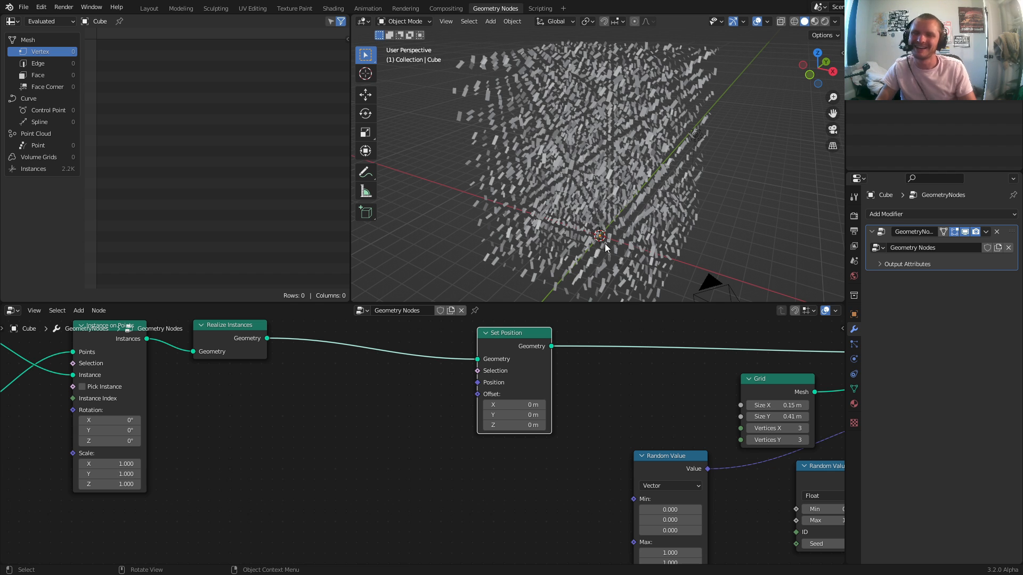
Step: Add a Position node connected to the Position input of Set Position and place it below the first Instance on Points
middle_drag(598, 261, 570, 282)
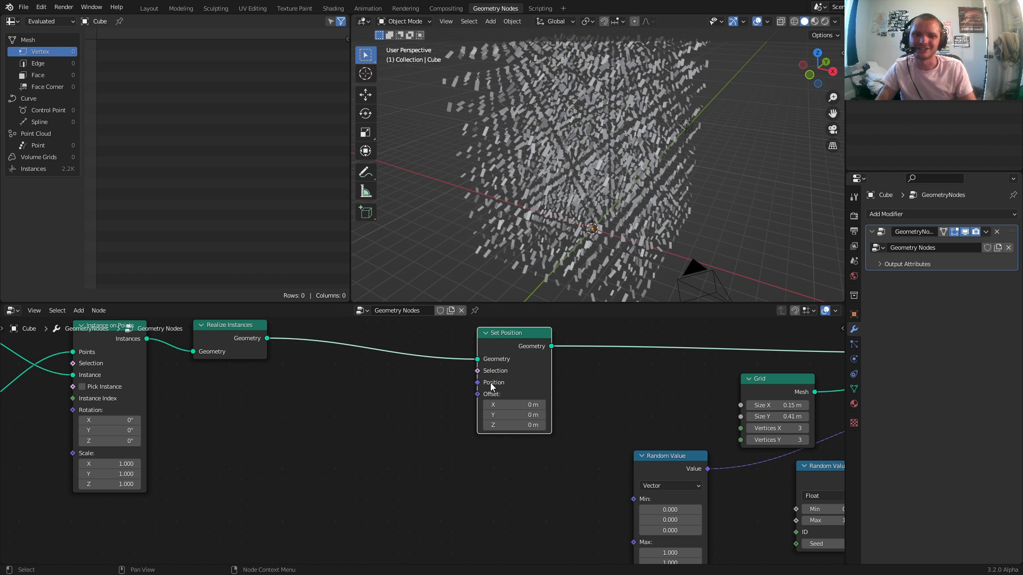
drag(477, 382, 238, 461)
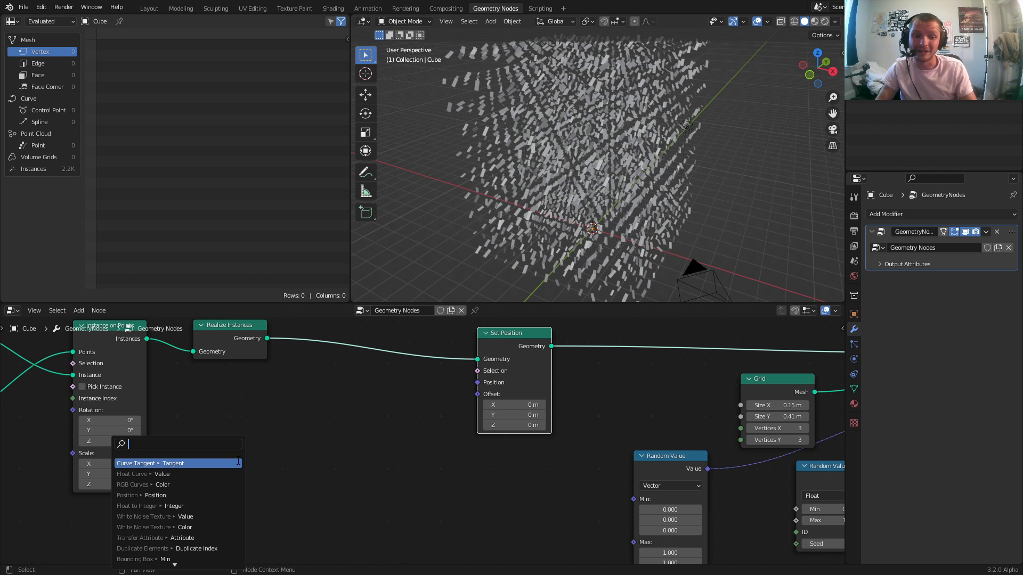
text(po)
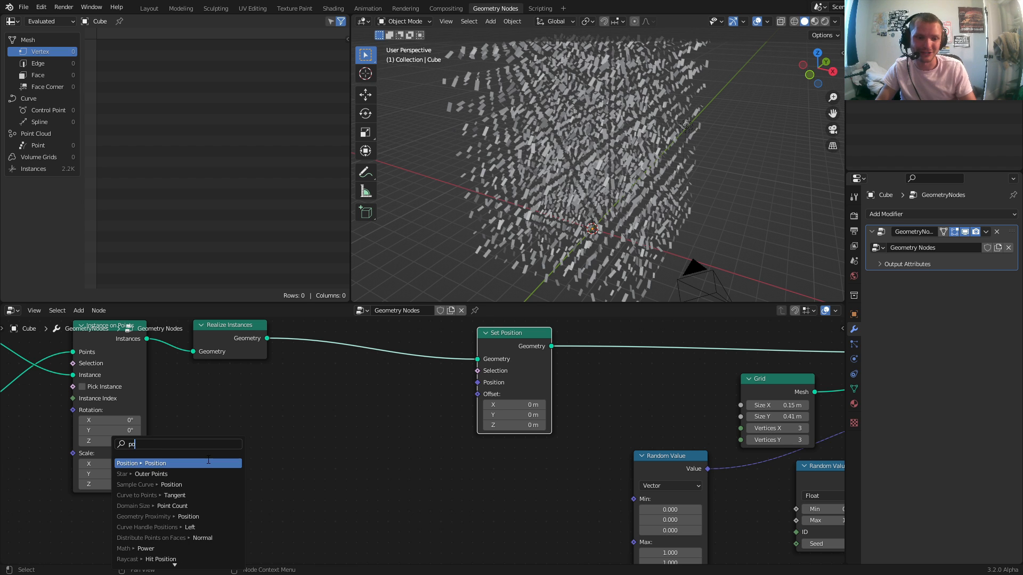
click(208, 463)
click(157, 495)
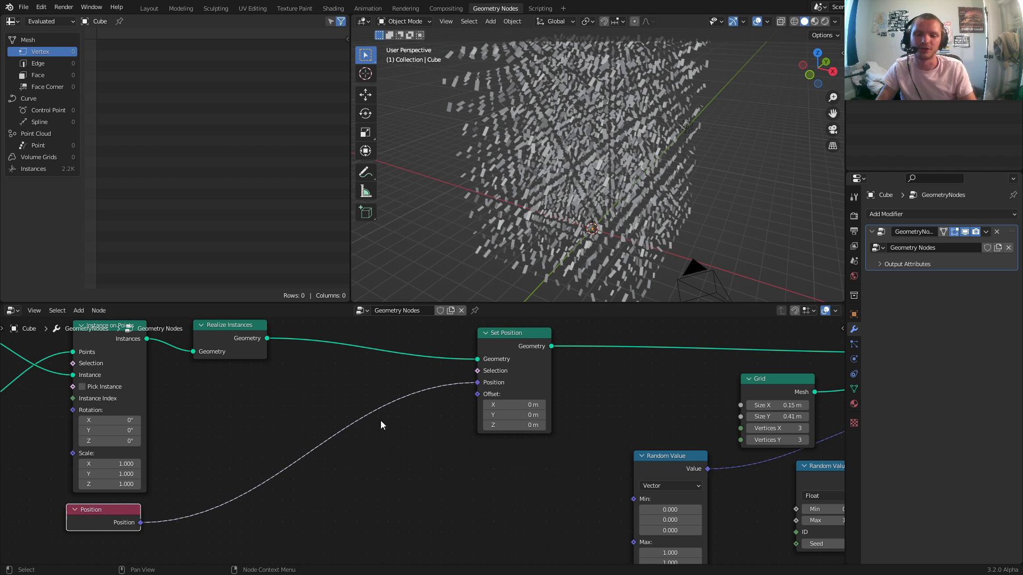
middle_drag(305, 454, 381, 419)
mouse_move(411, 454)
ctrl+right_down()
mouse_move(399, 363)
mouse_move(378, 368)
ctrl+right_up()
key(ctrl+z)
key(ctrl+z)
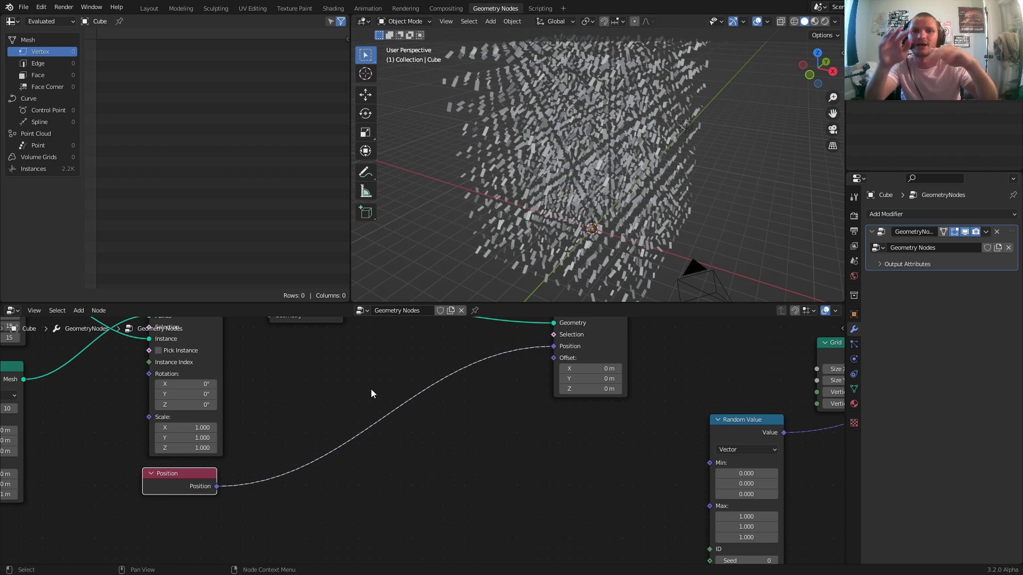
Step: Insert a Vector Math node set to Subtract on the link between Position and Set Position
key(shift+a)
click(274, 353)
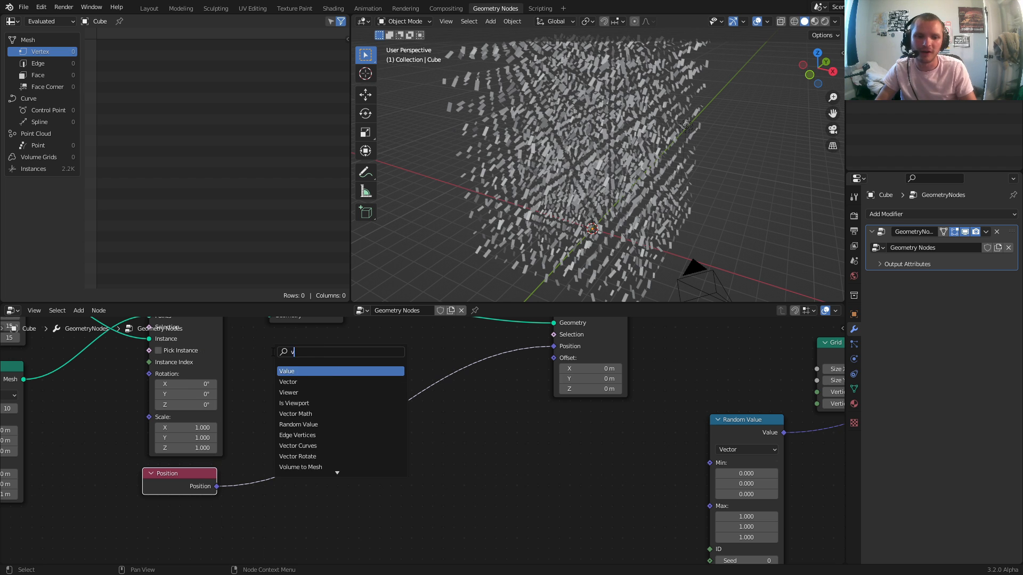
text(vec)
click(310, 382)
click(315, 425)
click(315, 425)
key(s)
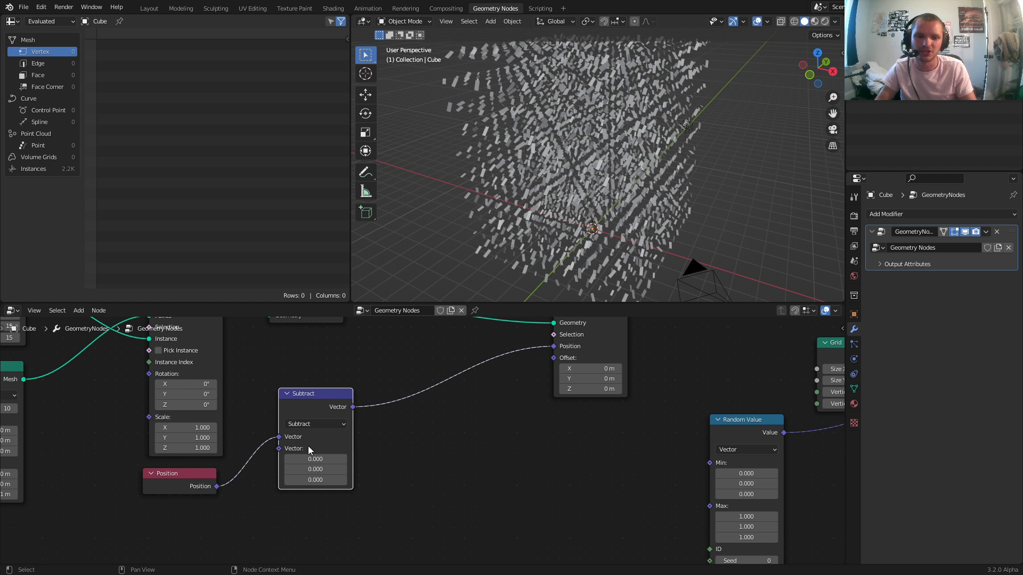
Step: Add a Combine XYZ node connected to the second vector input of Subtract and place it below Position
middle_drag(277, 468, 366, 430)
drag(368, 413, 270, 483)
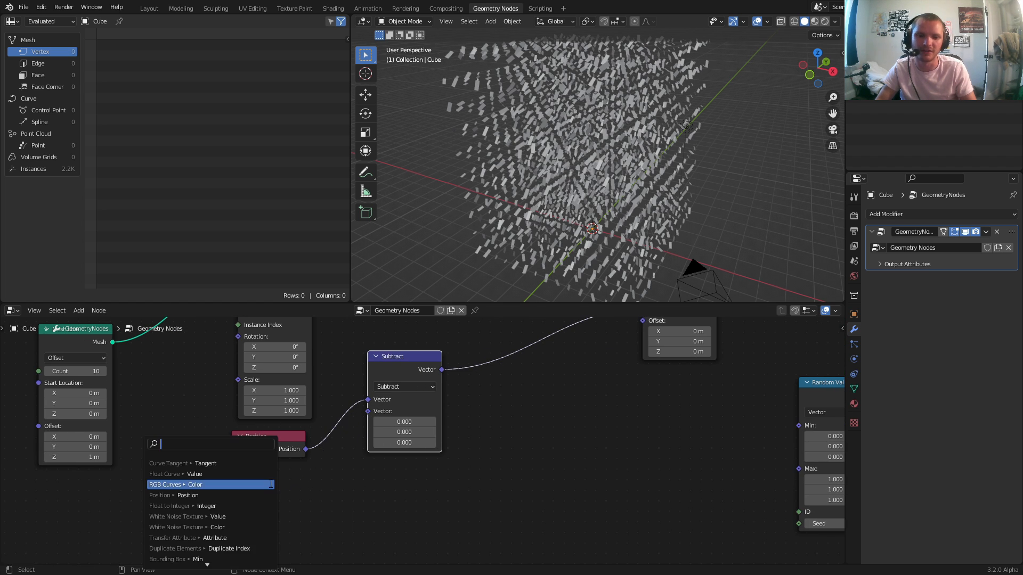
text(combine)
key(Down)
key(Return)
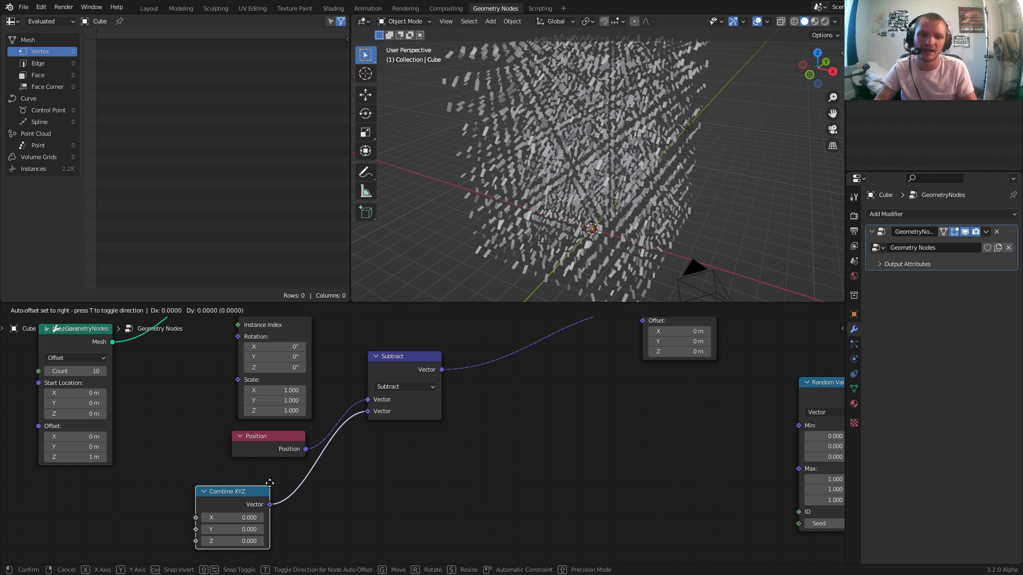
click(270, 484)
Step: View the confetti from the side, sketch a downward arrow annotation over it and erase the arrow
middle_drag(532, 192, 556, 152)
drag(561, 101, 549, 261)
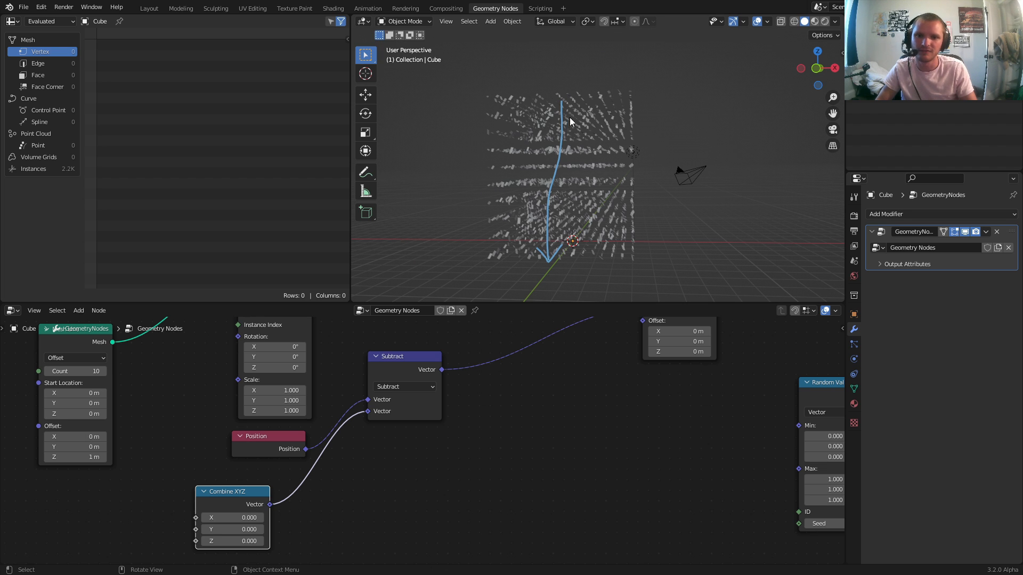
mouse_move(550, 268)
right_down()
mouse_move(605, 229)
mouse_move(631, 143)
mouse_move(560, 183)
mouse_move(549, 136)
right_up()
Step: Add a Scene Time node with its Seconds output connected to the Z input of Combine XYZ
middle_drag(337, 493, 480, 416)
drag(339, 463, 228, 464)
text(time)
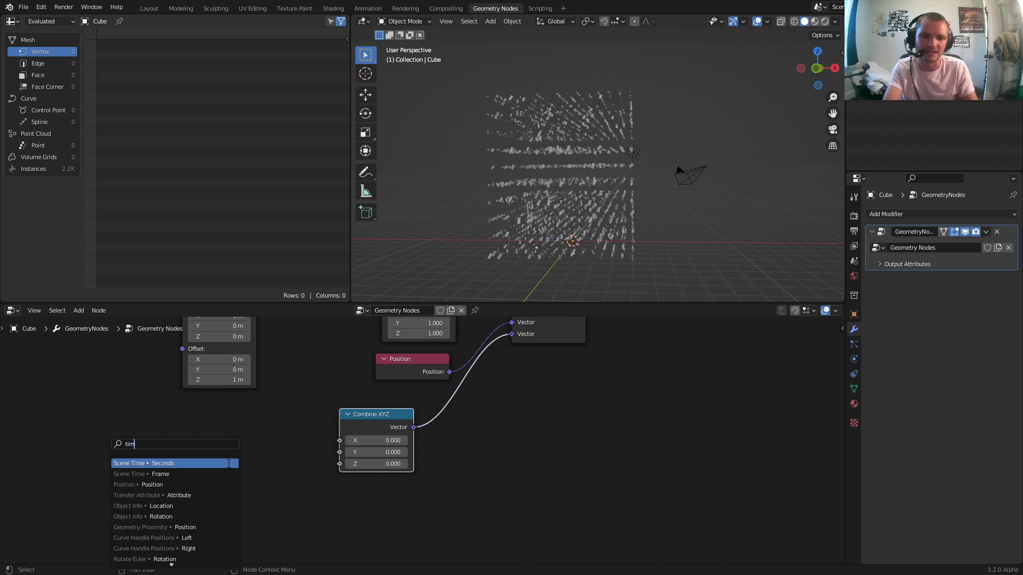
key(Return)
click(227, 463)
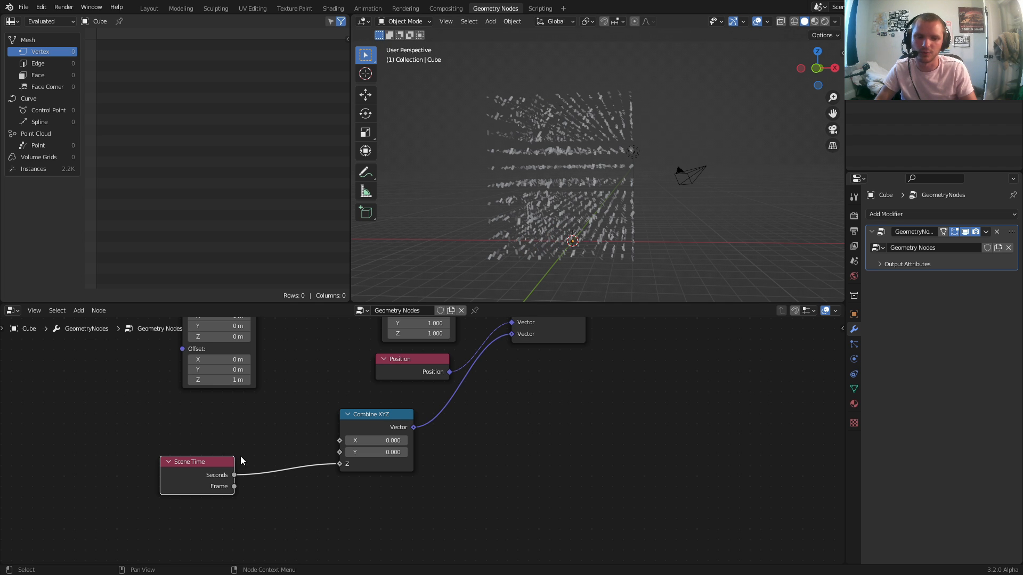
Step: Play the animation to check the confetti's movement and return to the first frame
key(space)
middle_drag(582, 209, 567, 211)
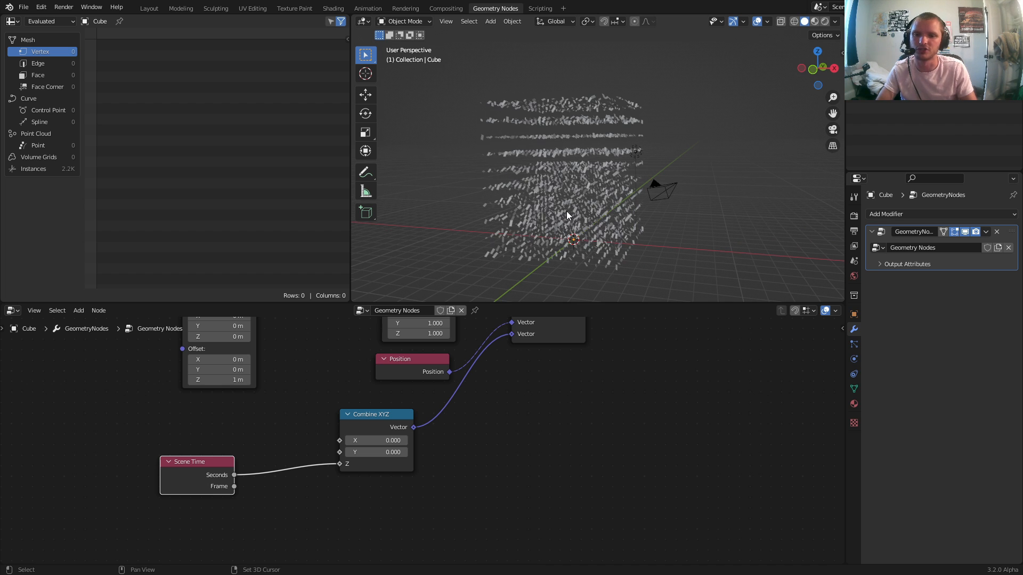
key(shift+Left)
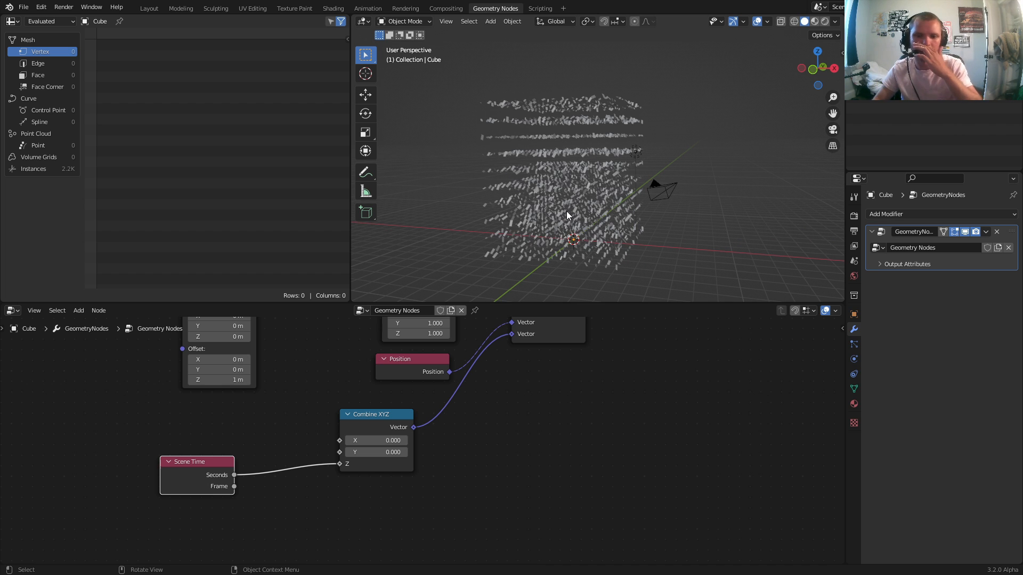
Step: Move the Subtract node down and insert a Separate XYZ node on the link after it
middle_drag(617, 333, 472, 433)
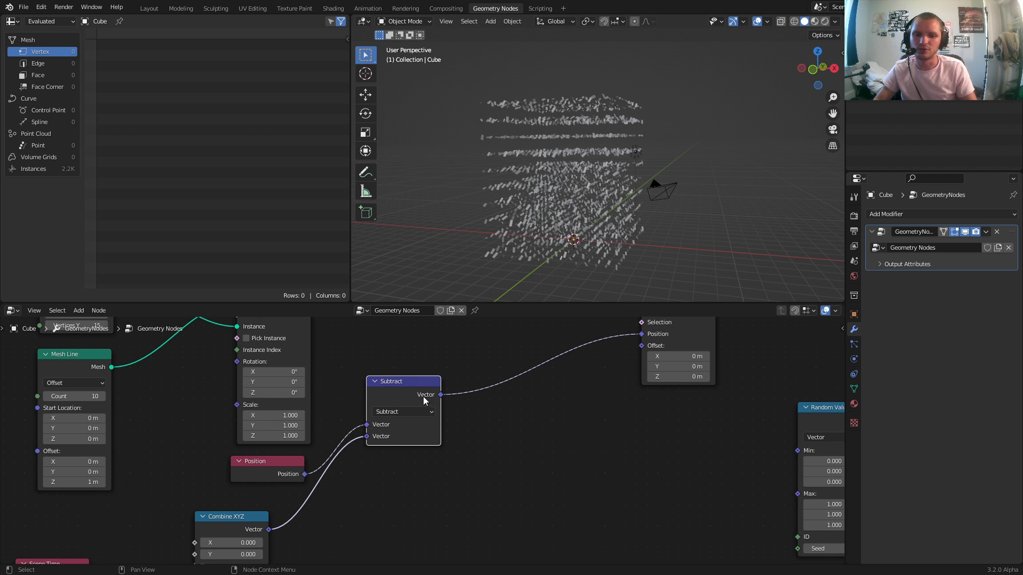
drag(438, 395, 395, 452)
key(Escape)
drag(410, 388, 389, 471)
key(shift+a)
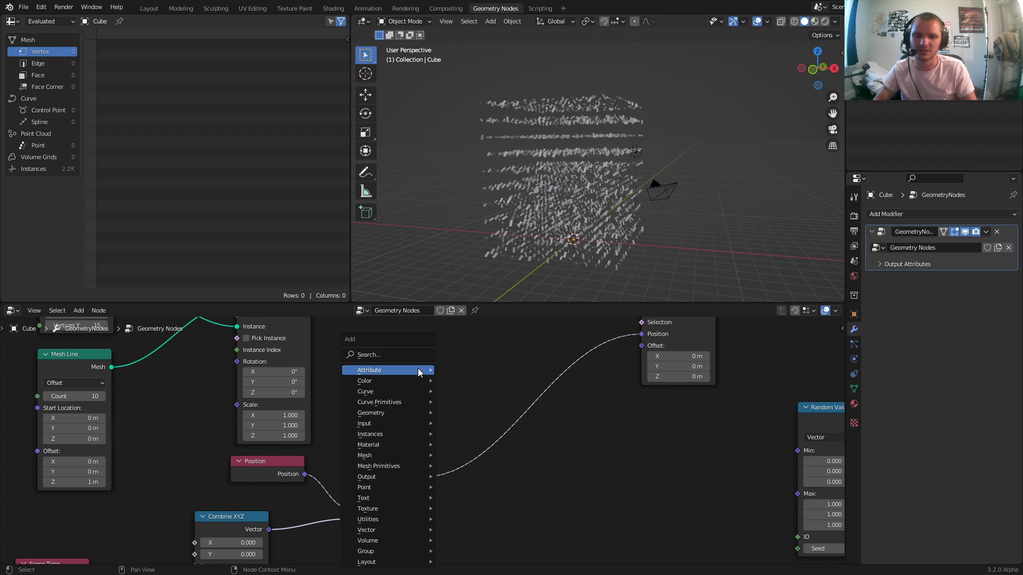
text(se)
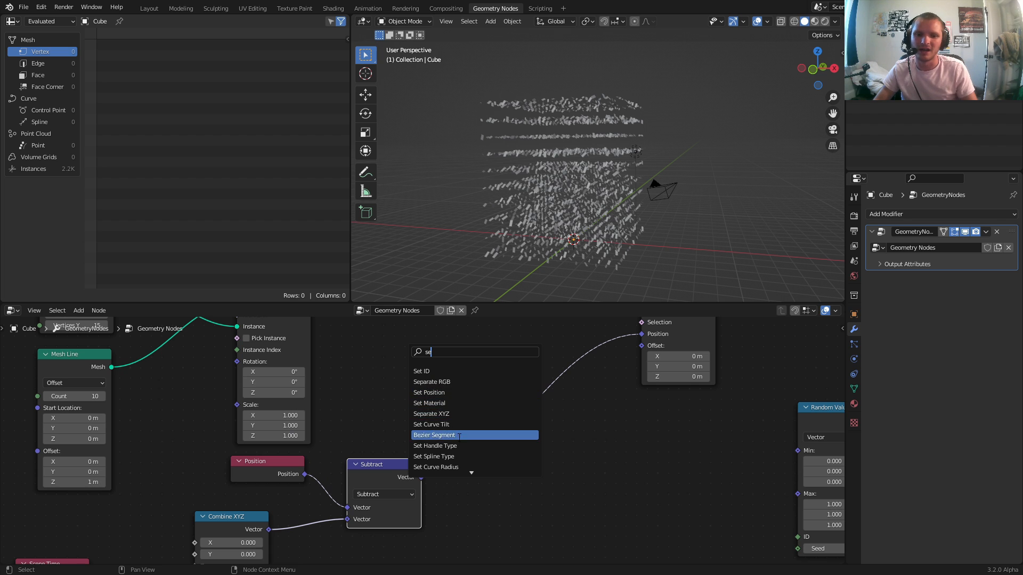
click(440, 414)
click(470, 490)
Step: Insert a Combine XYZ node after Separate XYZ and connect the X, Y and Z outputs to its matching inputs
key(shift+a)
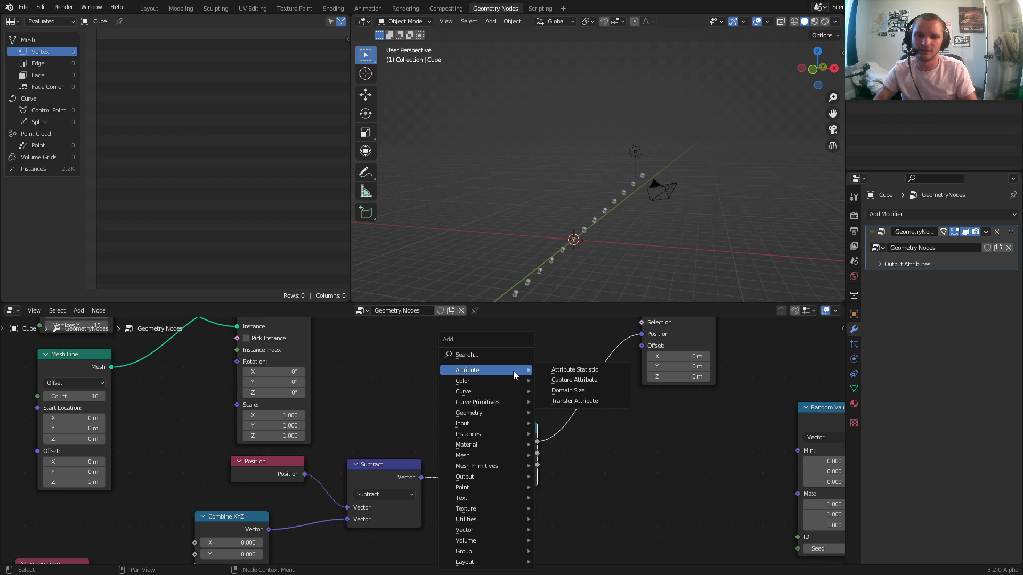
click(493, 353)
text(combine xyz)
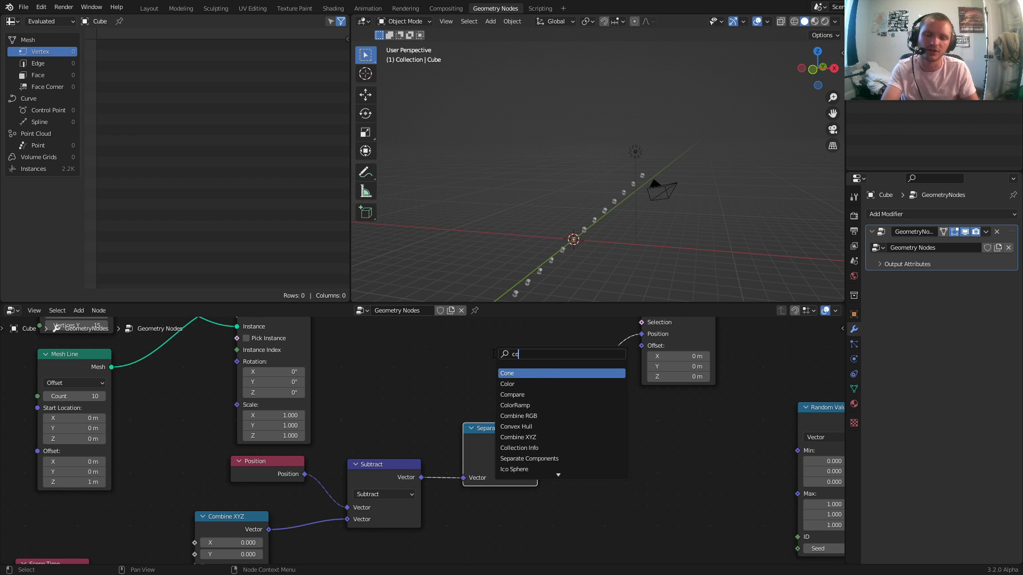
key(Return)
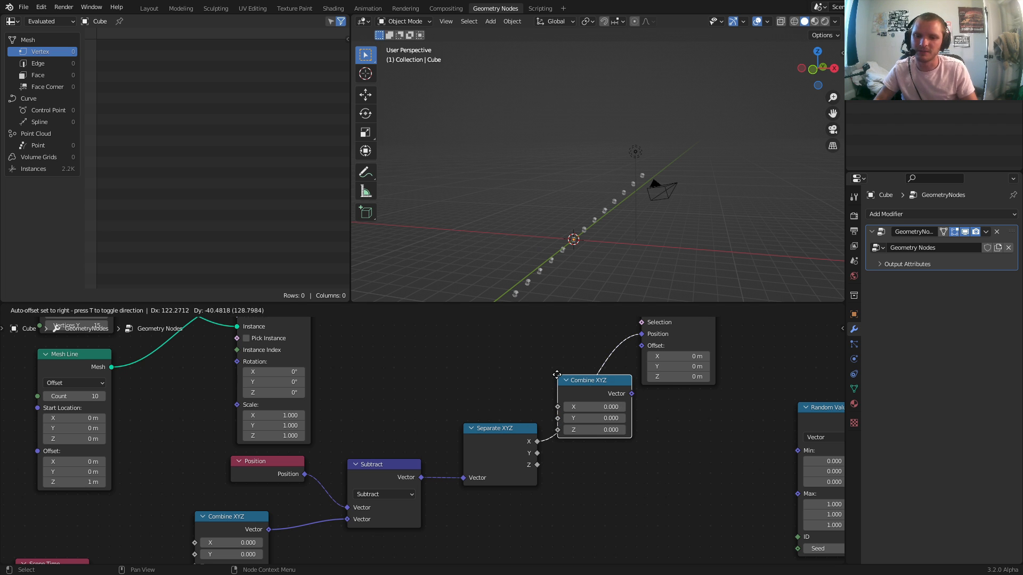
click(579, 384)
drag(537, 453, 574, 429)
alt+right_drag(510, 477, 701, 385)
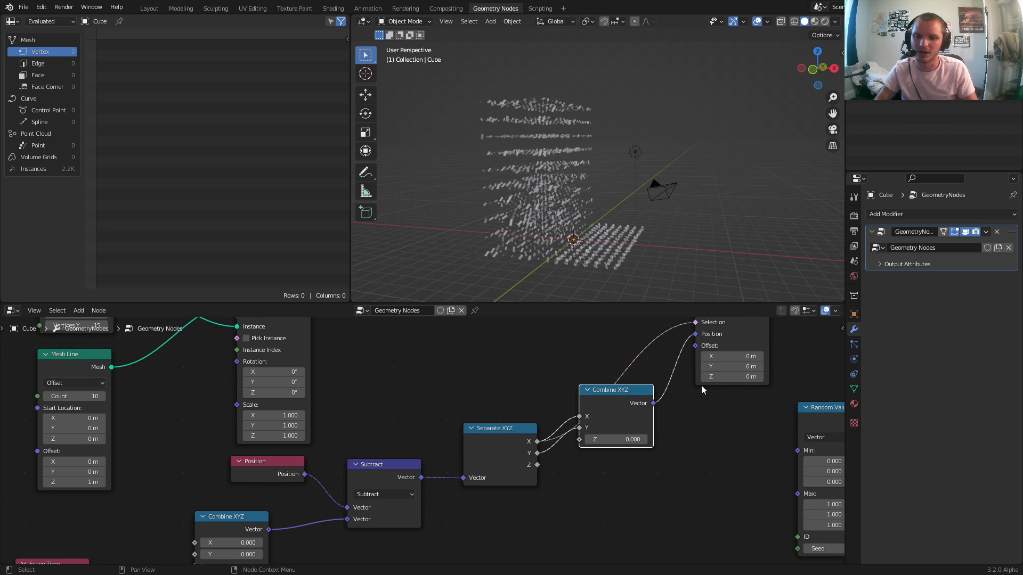
key(ctrl+z)
alt+right_drag(533, 465, 628, 406)
drag(628, 405, 618, 448)
Step: Try adding a reroute on the Set Position link fed directly from Subtract, and undo both changes
shift+right_drag(682, 430, 649, 388)
mouse_move(421, 475)
alt+right_down()
mouse_move(626, 401)
mouse_move(654, 404)
alt+right_up()
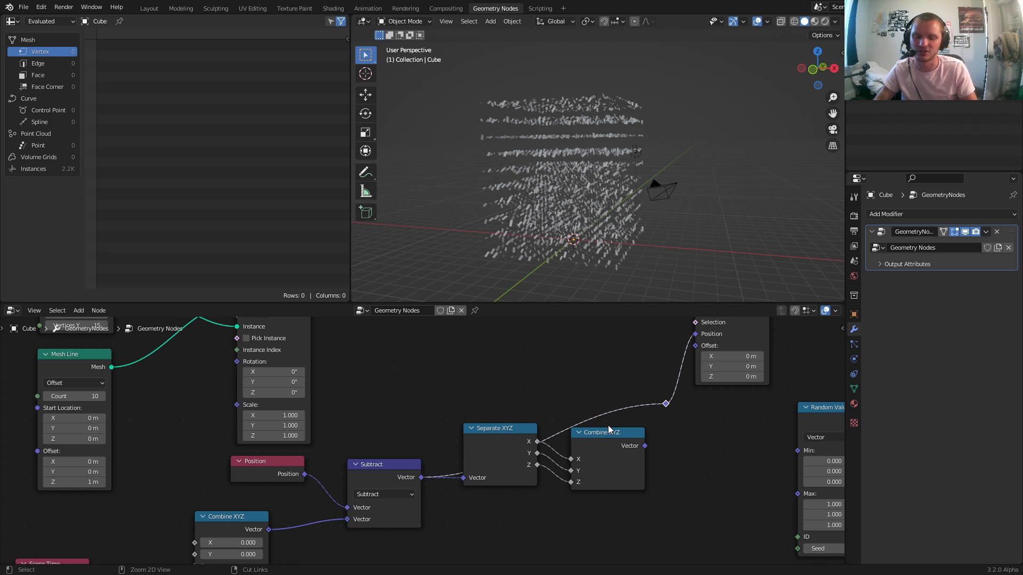
key(ctrl+z)
key(ctrl+z)
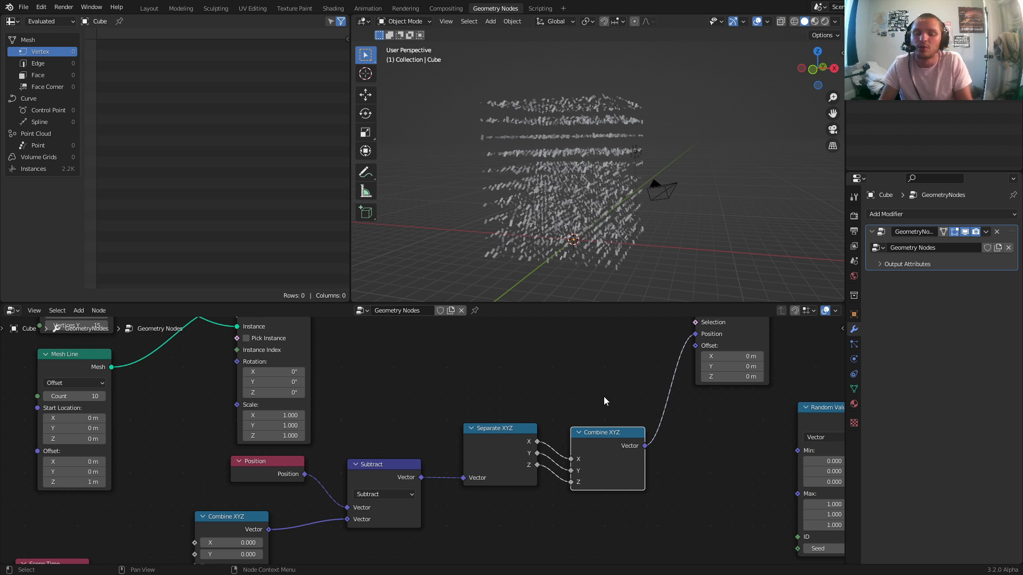
Step: Move Separate XYZ down and the final Combine XYZ away from it to make room between them
drag(529, 447, 501, 481)
drag(625, 453, 682, 488)
middle_drag(639, 476, 632, 436)
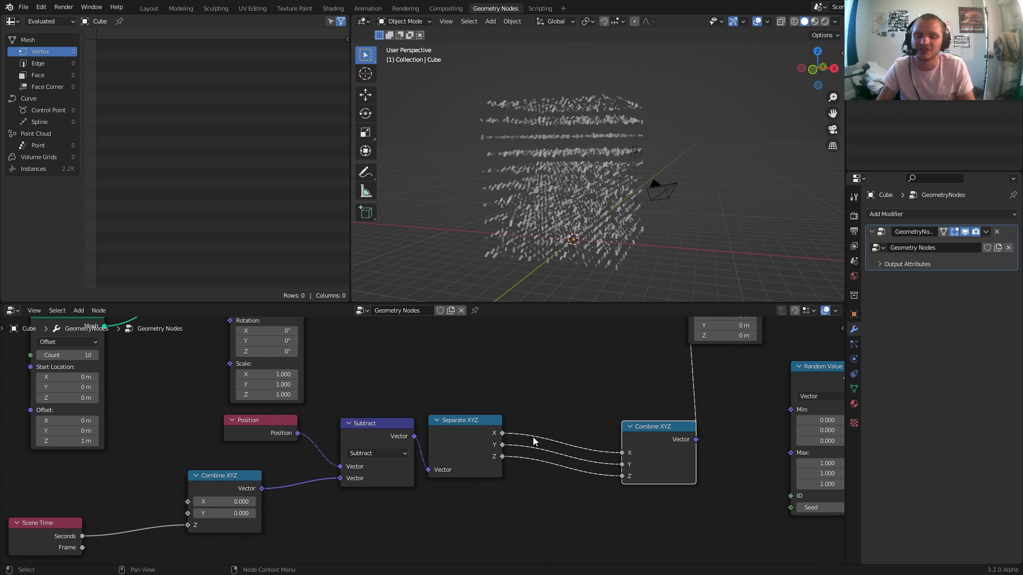
middle_drag(485, 450, 480, 435)
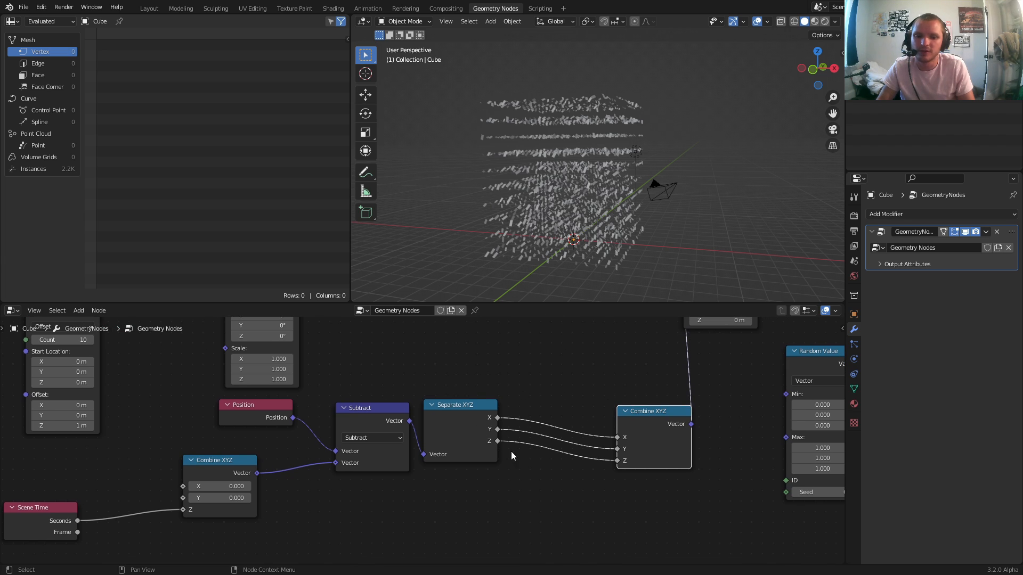
Step: Circle the Z link between Separate XYZ and Combine XYZ with an annotation and undo the mark
key(d)
right_click(544, 465)
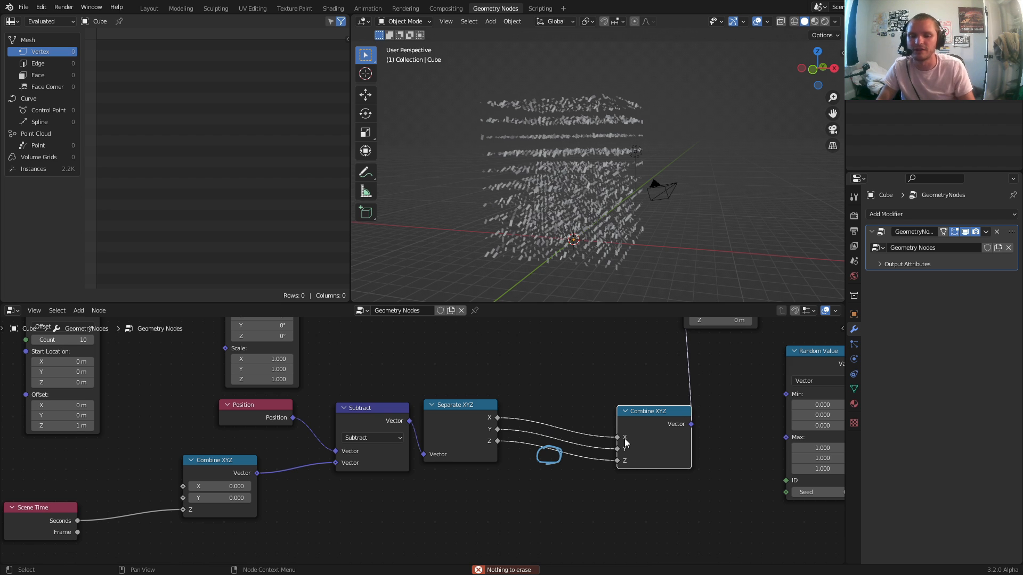
key(ctrl+z)
Step: Insert a Math node set to Fraction on the Z link between Separate XYZ and Combine XYZ
key(shift+a)
text(mat)
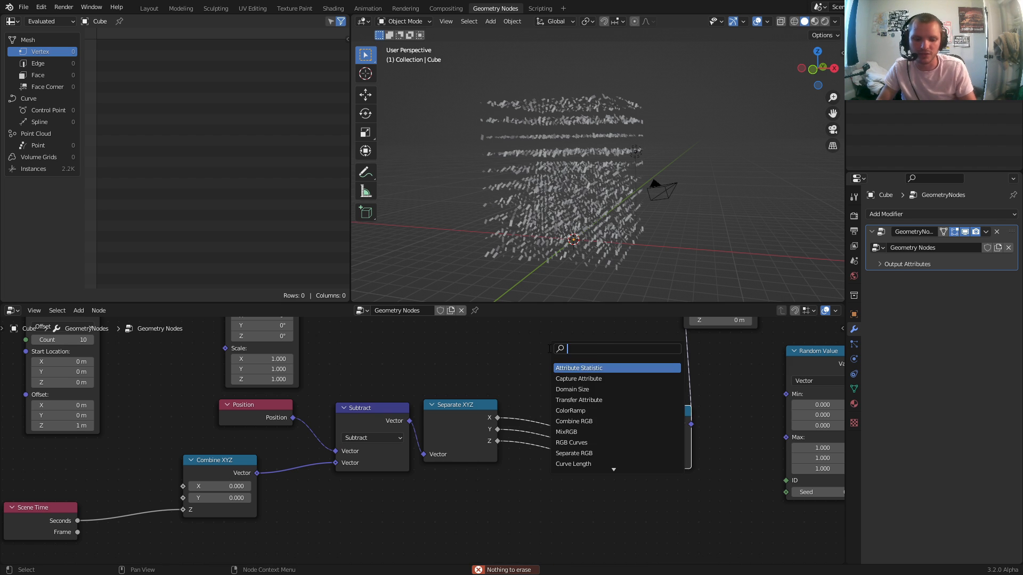
key(Return)
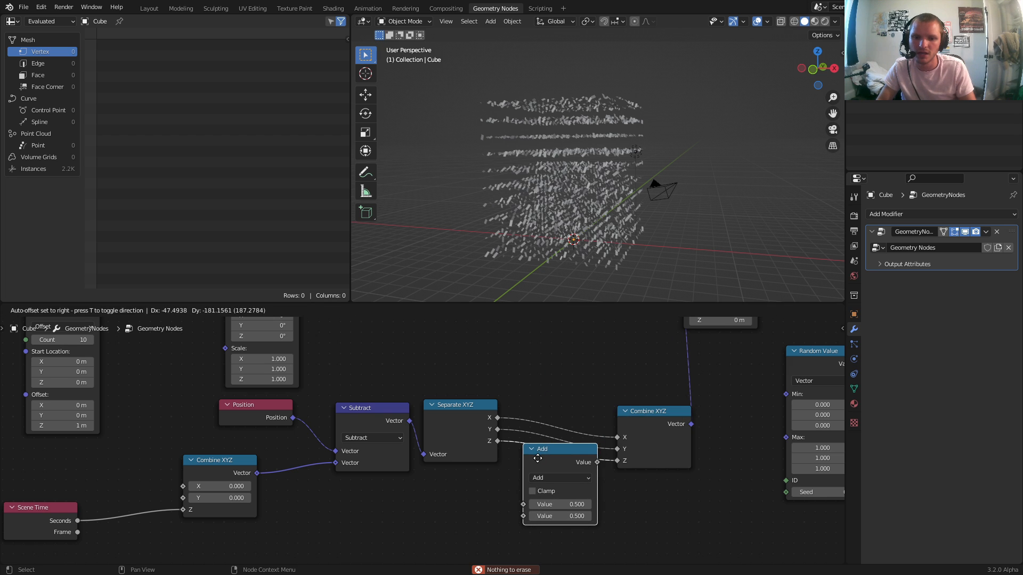
click(565, 482)
click(575, 479)
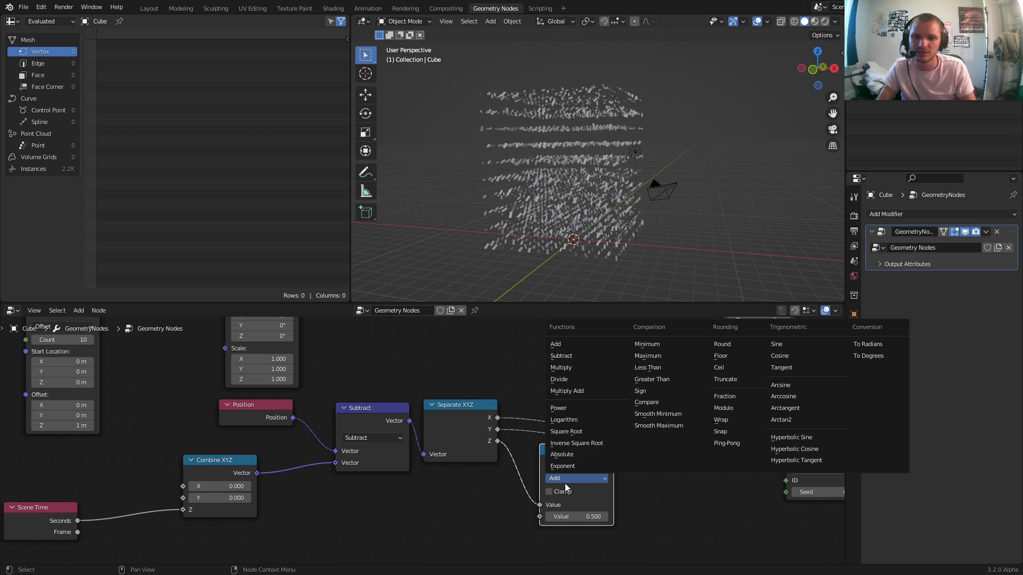
click(742, 398)
Step: Frame the confetti in the viewport and play the animation to examine the effect of the Fraction node
scroll(610, 234, up, 3)
shift+middle_drag(610, 234, 589, 190)
key(space)
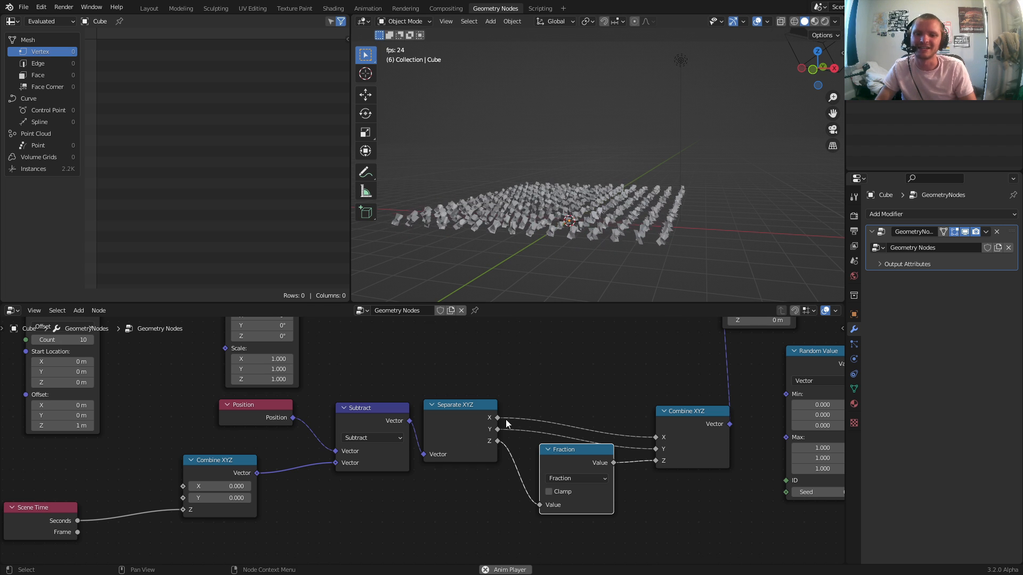
key(space)
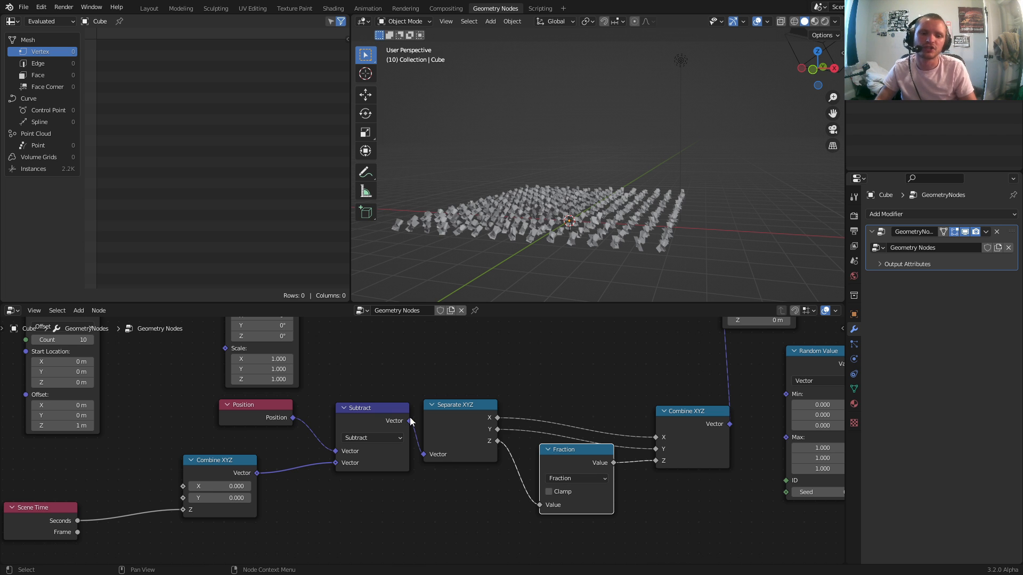
Step: Preview the Mesh Line output and mark its height with a temporary annotation in the viewport
scroll(410, 421, down, 3)
middle_drag(219, 367, 282, 390)
ctrl+shift+click(283, 388)
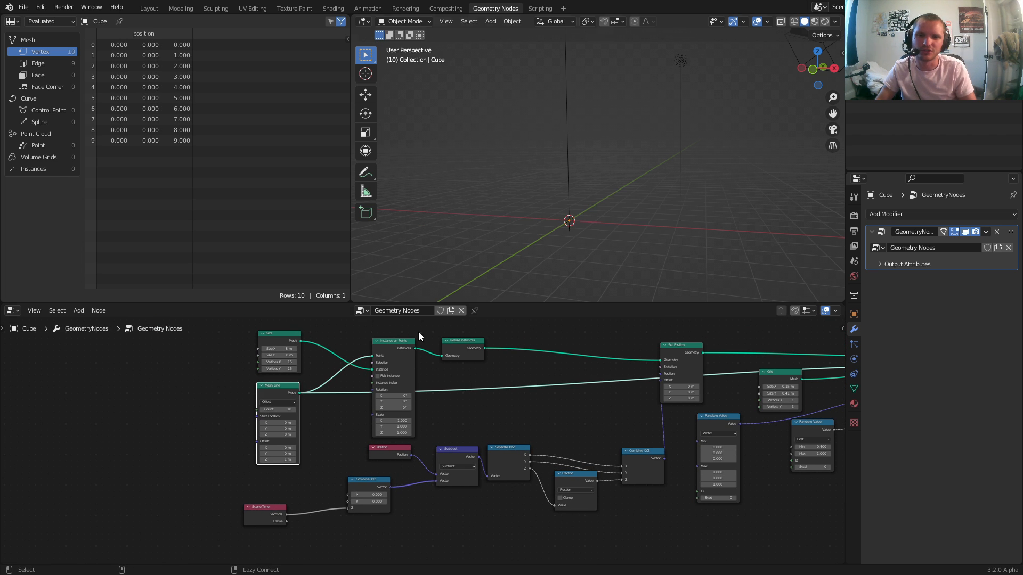
middle_drag(525, 256, 561, 231)
drag(577, 190, 566, 98)
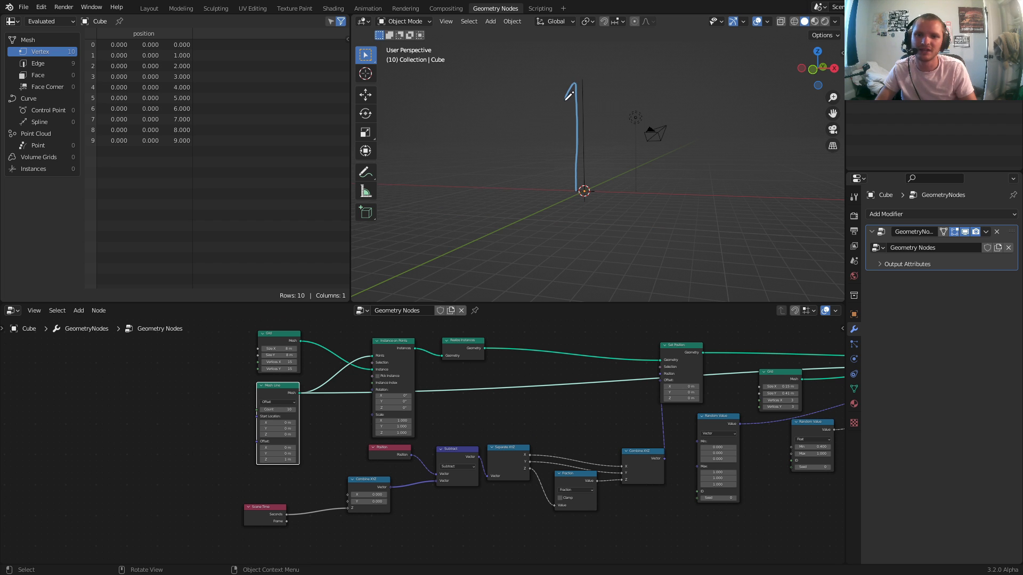
key(ctrl+z)
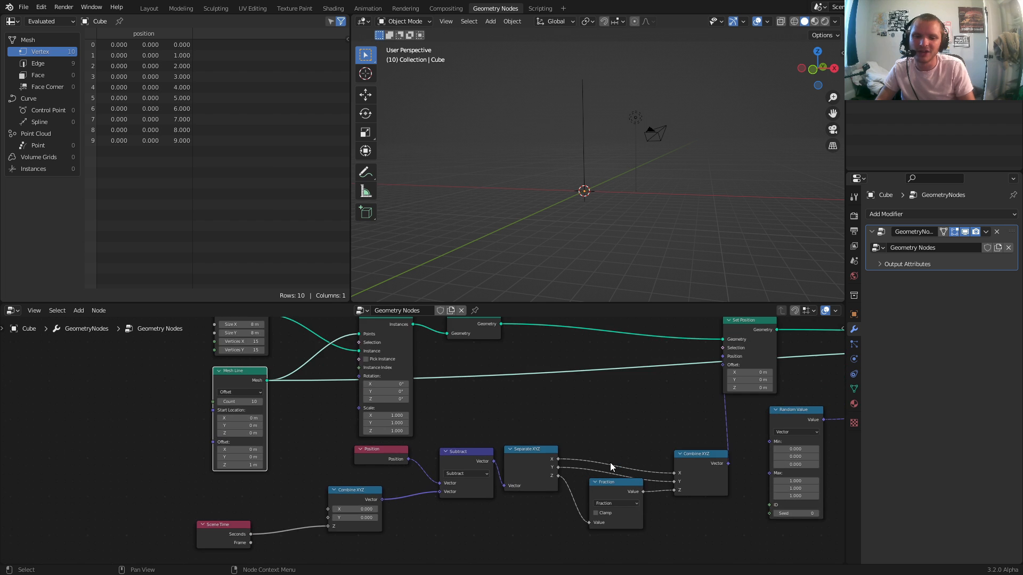
Step: Duplicate the Fraction node onto the Z link ahead of it, and set the copy to Multiply by 0.1
scroll(613, 466, up, 1)
click(592, 445)
key(shift+d)
click(583, 469)
scroll(583, 476, up, 2)
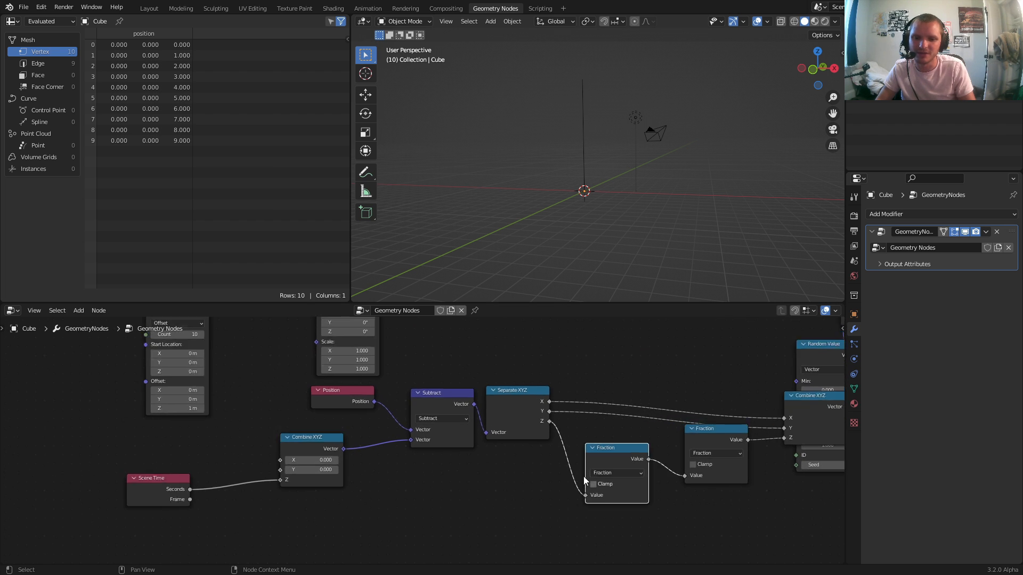
click(568, 449)
key(m)
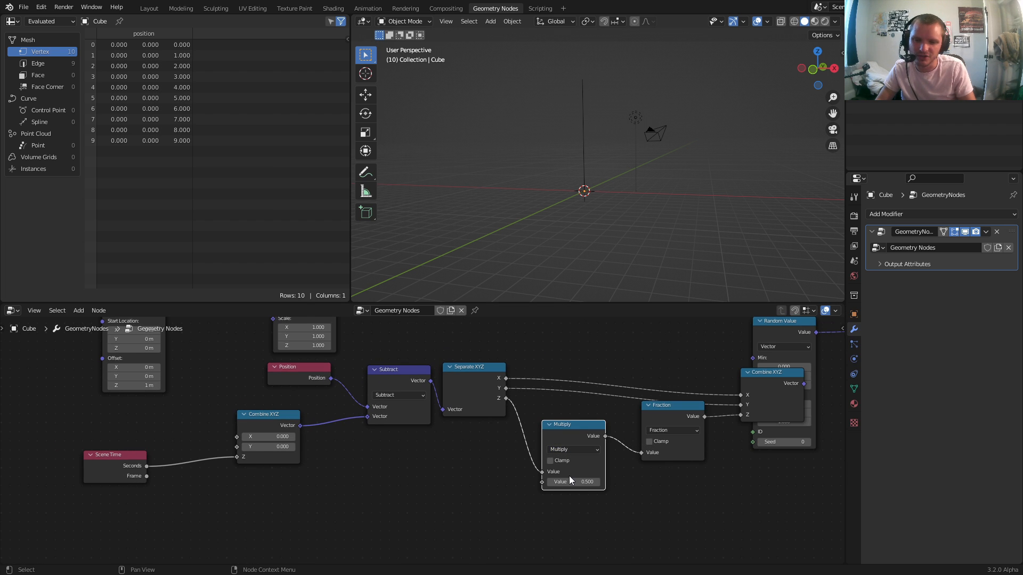
click(578, 484)
text(.1)
key(Return)
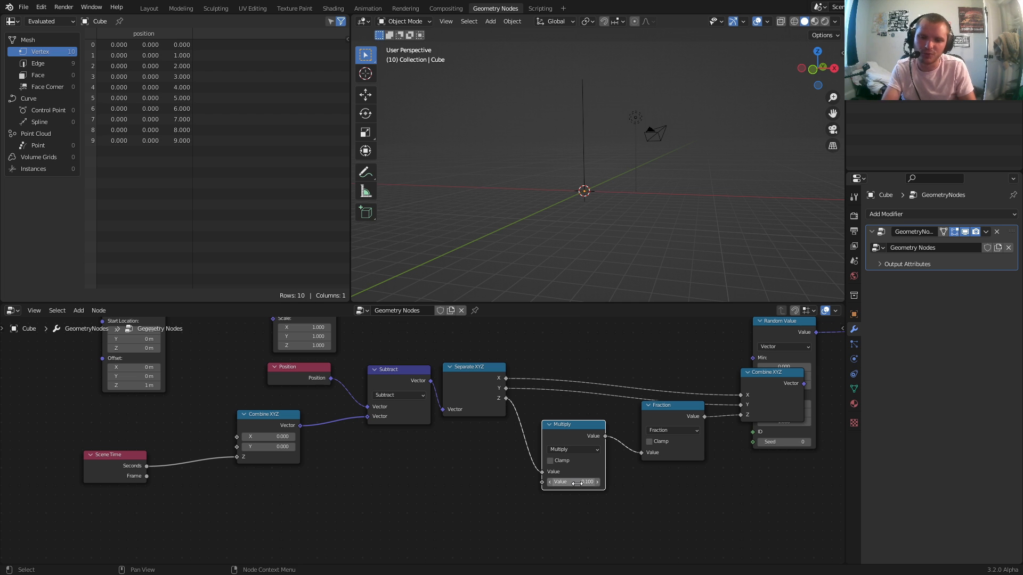
Step: Move the Multiply and Fraction nodes together below Separate XYZ and select the Multiply node
drag(516, 501, 649, 429)
key(g)
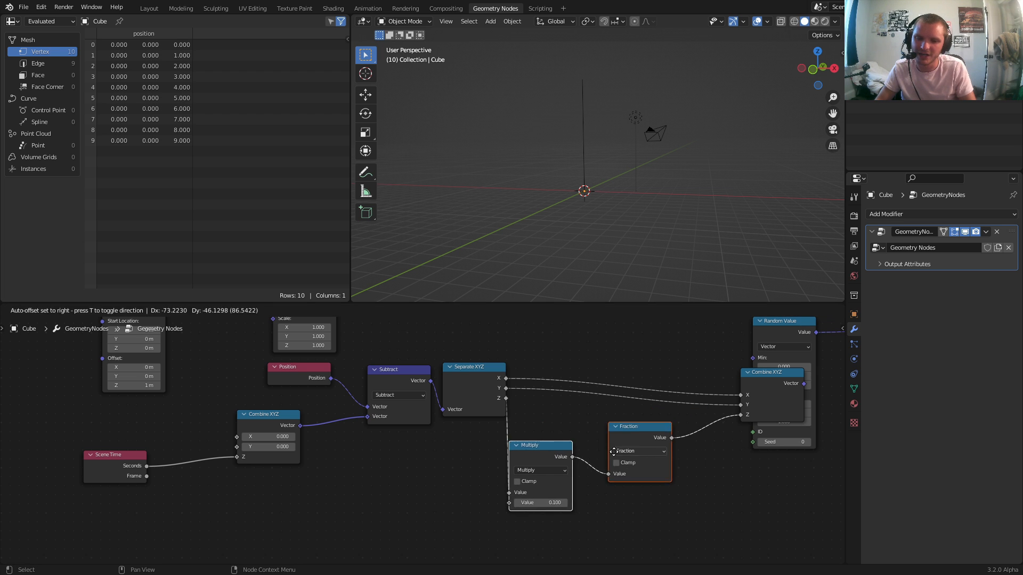
click(598, 461)
click(583, 420)
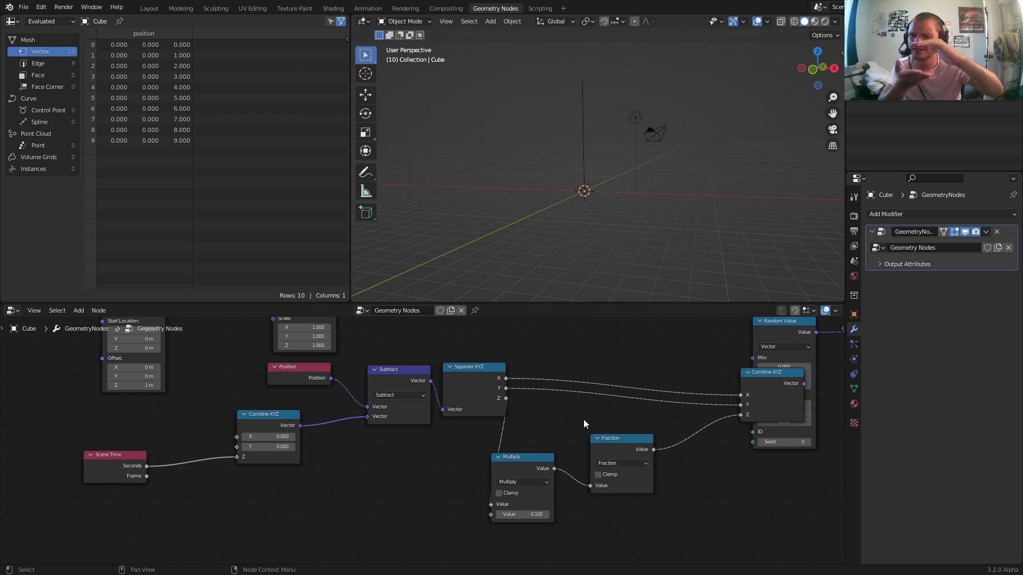
click(497, 469)
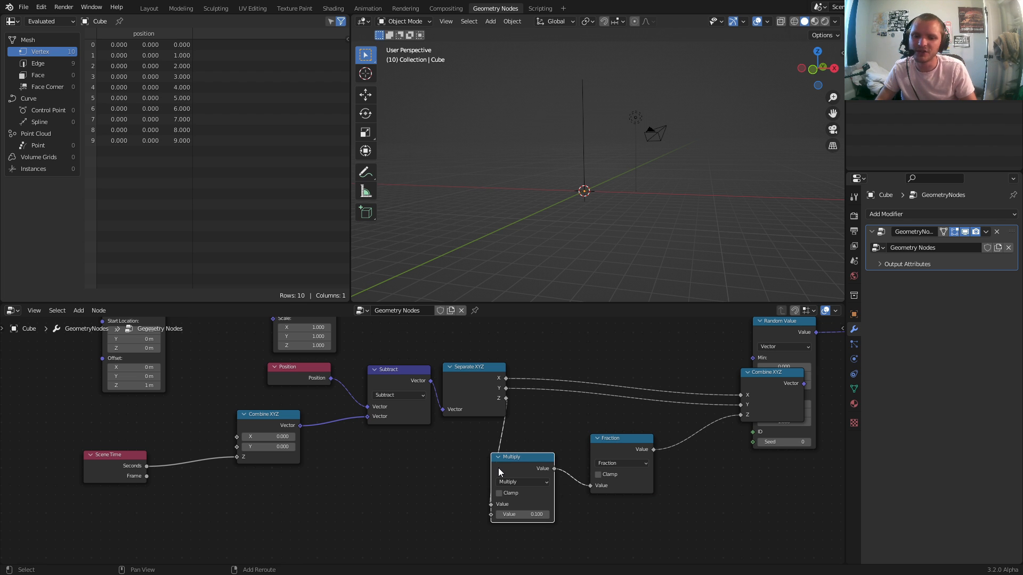
Step: Duplicate the Multiply node onto the link between Fraction and Combine XYZ, and set the copy's value to 10
key(shift+d)
click(724, 461)
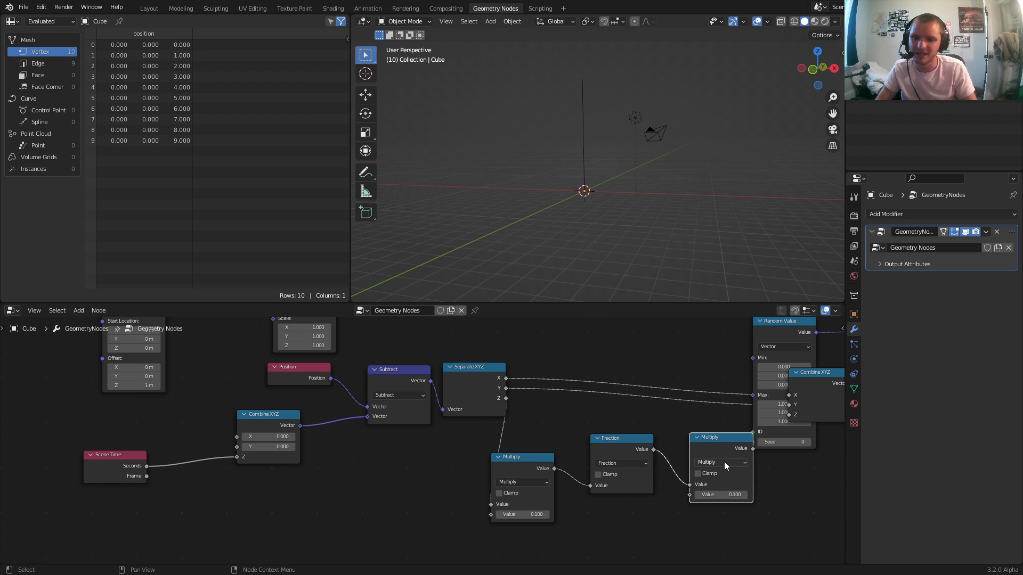
click(731, 494)
text(10)
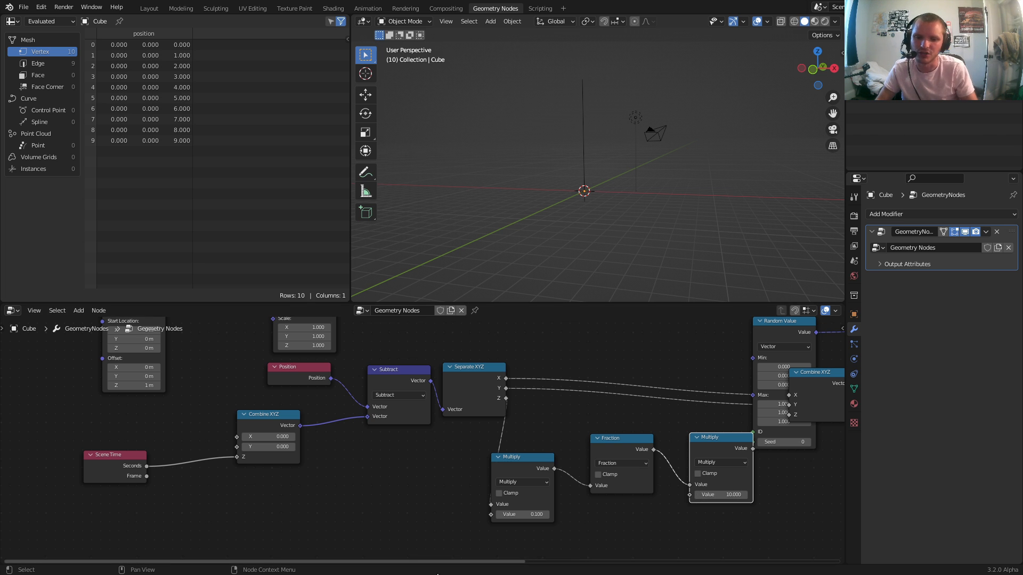
key(Return)
Step: Move the vector Random Value node out from behind Combine XYZ to beyond the float Random Value node
middle_drag(115, 412, 362, 482)
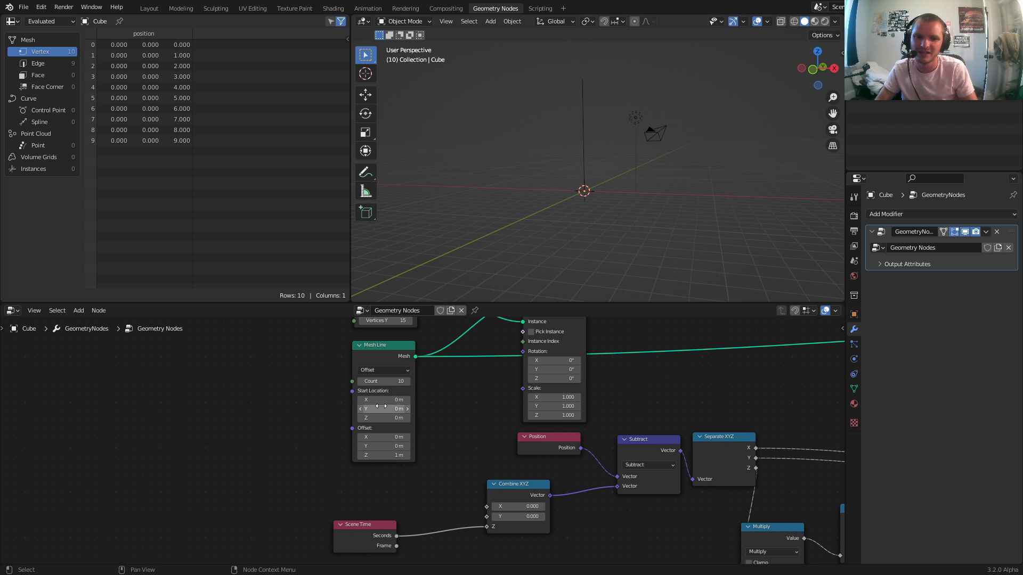
scroll(549, 437, down, 4)
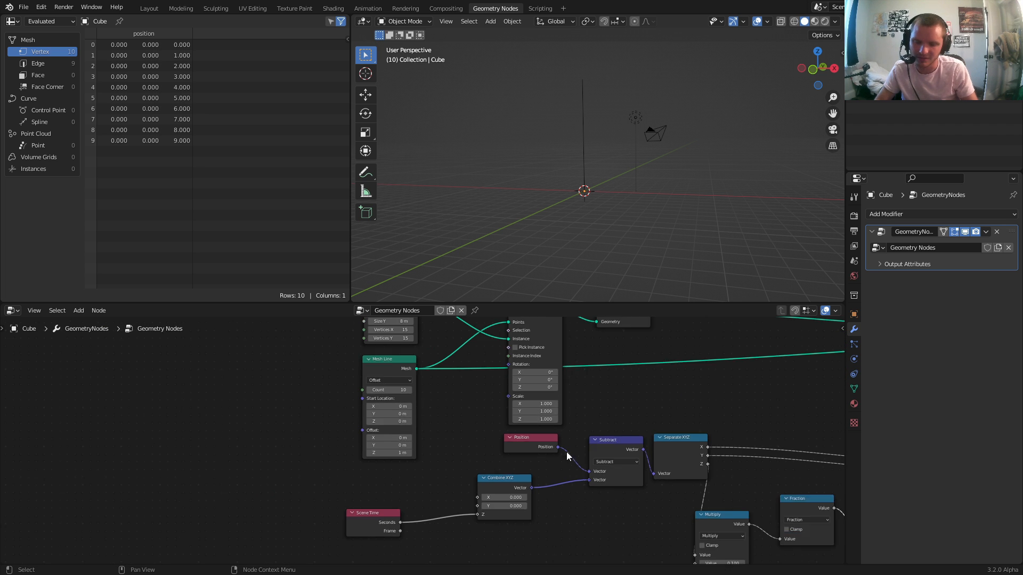
middle_drag(739, 409, 482, 370)
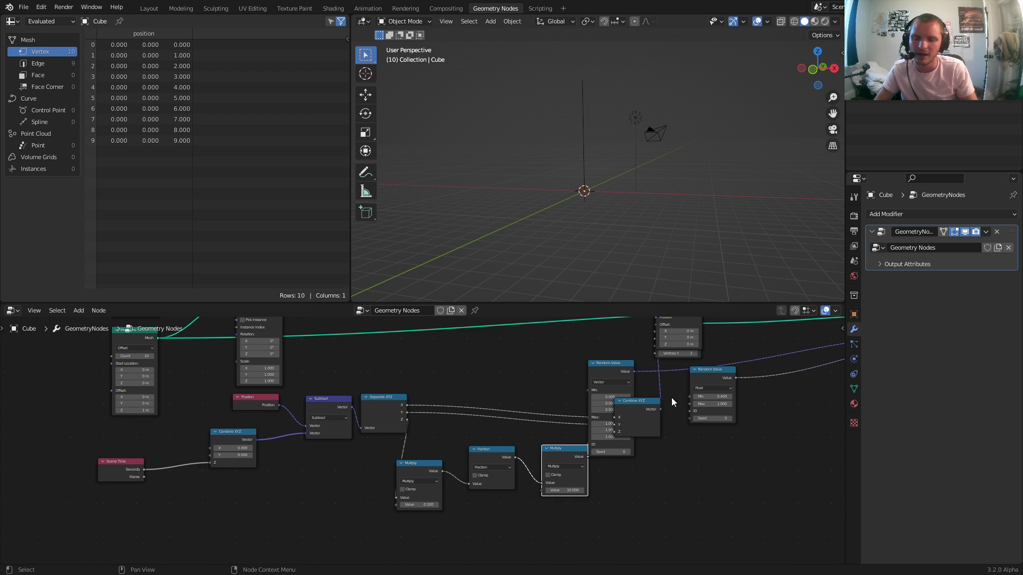
middle_drag(666, 406, 552, 465)
drag(503, 420, 727, 414)
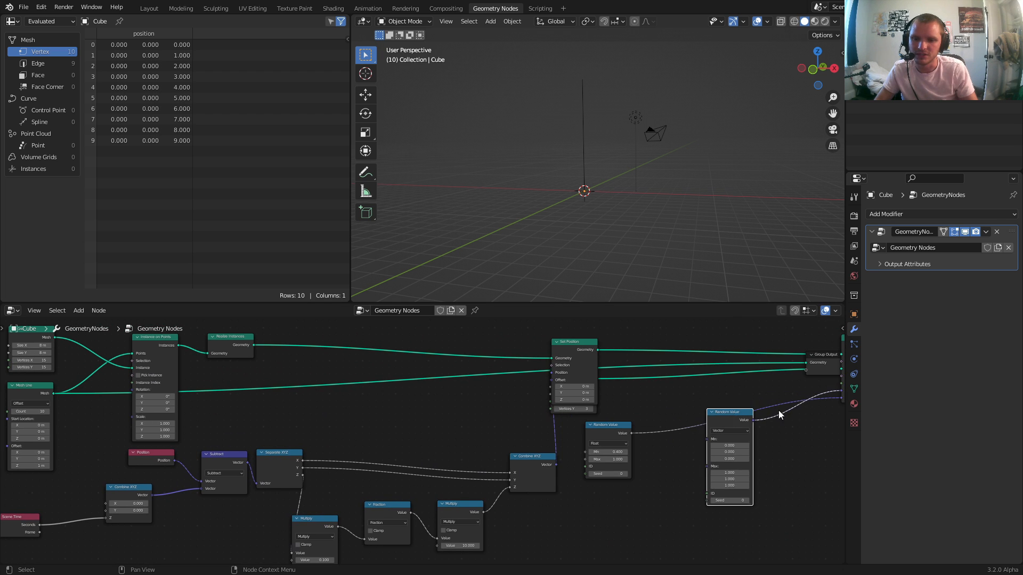
Step: Connect the Instance on Points output to the Group Output and move the Group Output node further along the tree
middle_drag(791, 415, 576, 445)
ctrl+shift+click(650, 375)
drag(605, 382, 765, 385)
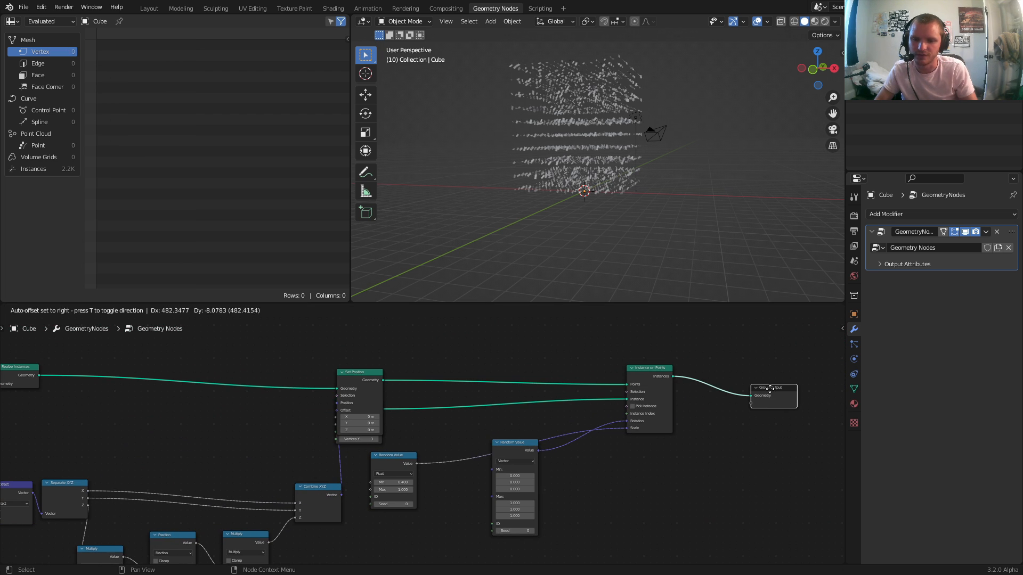
Step: Play the animation and examine the looping confetti from a higher angle
key(space)
middle_drag(618, 155, 618, 174)
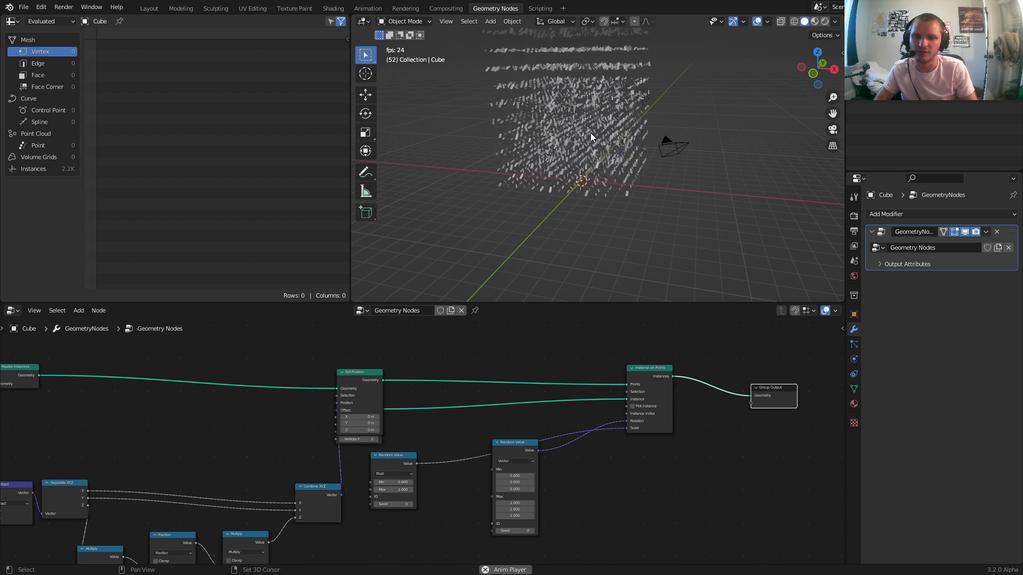
middle_drag(590, 132, 597, 165)
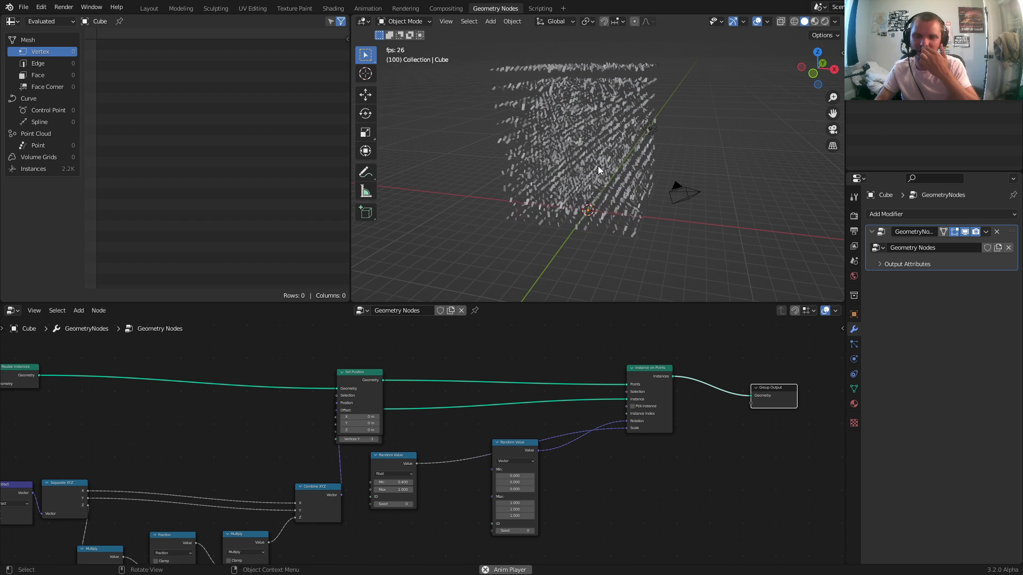
mouse_move(524, 228)
mouse_down()
mouse_move(564, 235)
mouse_move(534, 214)
mouse_move(554, 243)
mouse_up()
mouse_move(625, 228)
mouse_down()
mouse_move(707, 144)
mouse_move(666, 85)
mouse_move(648, 102)
mouse_up()
key(space)
key(ctrl+z)
key(ctrl+z)
key(ctrl+z)
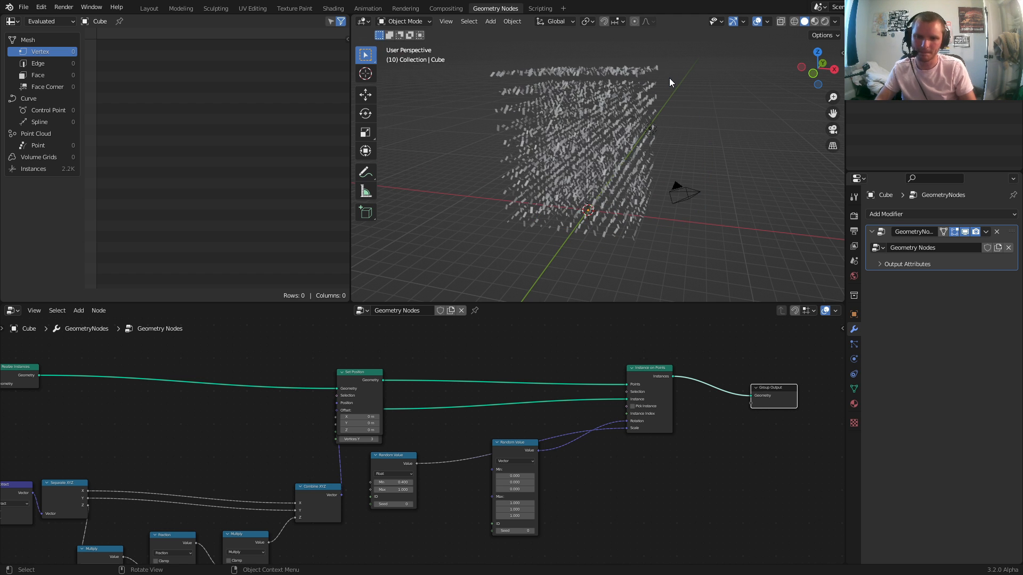
Step: Replay the animation briefly, switch to the camera view, and reframe the confetti with the camera locked to the view
key(space)
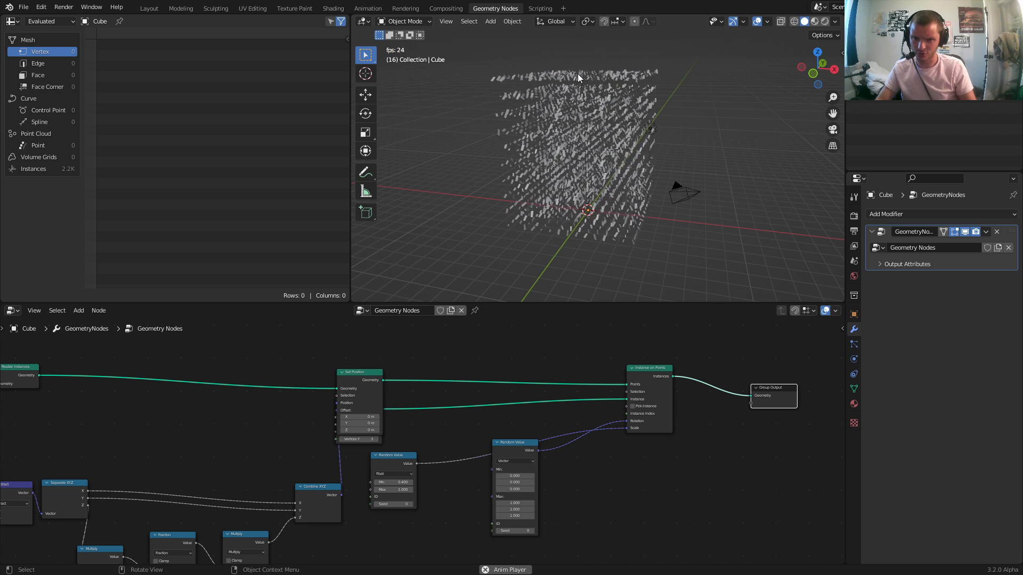
key(space)
click(832, 130)
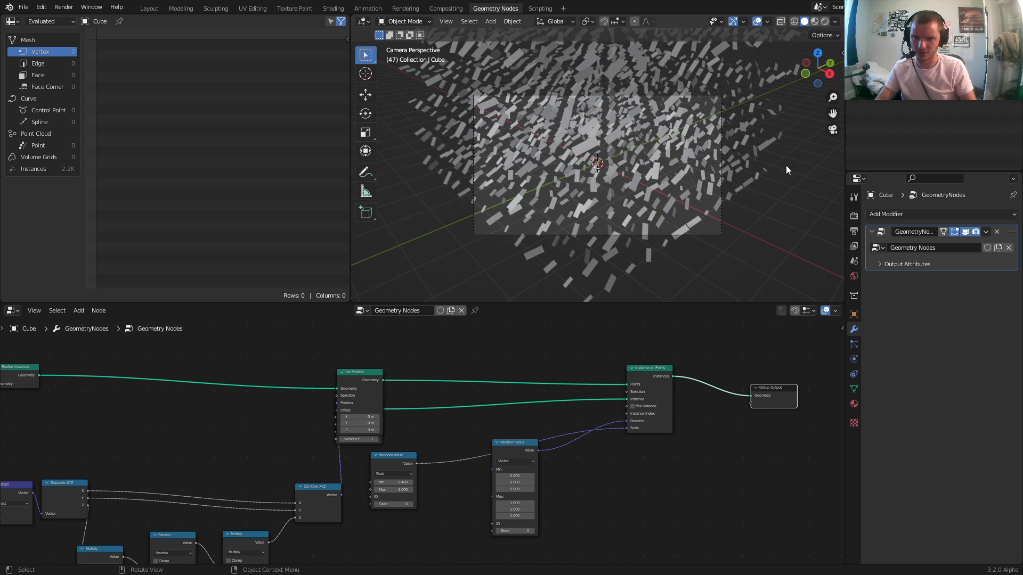
key(n)
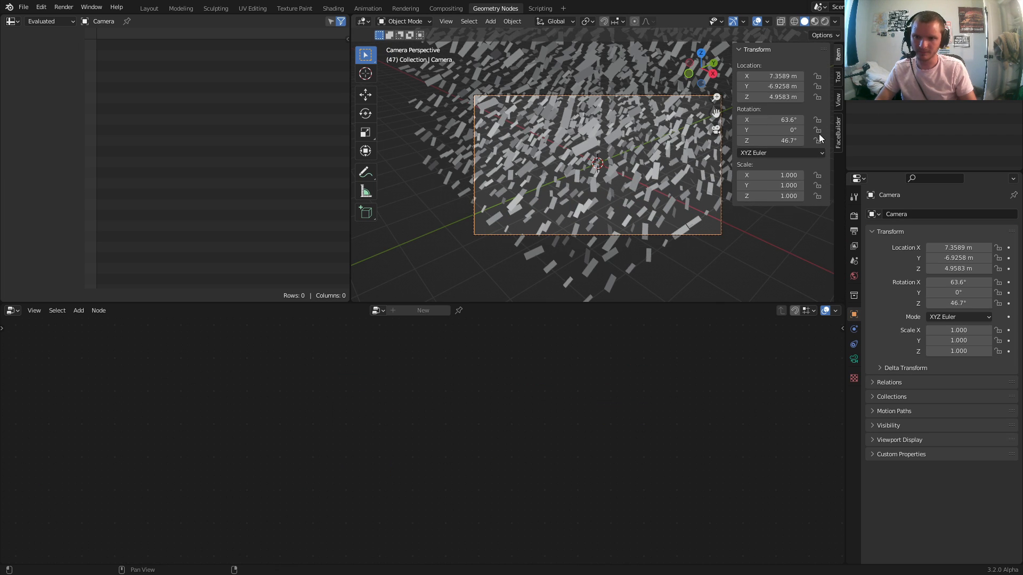
click(837, 100)
click(778, 183)
middle_drag(602, 173, 641, 190)
Step: Set the camera's viewport passepartout to 1.000
click(854, 359)
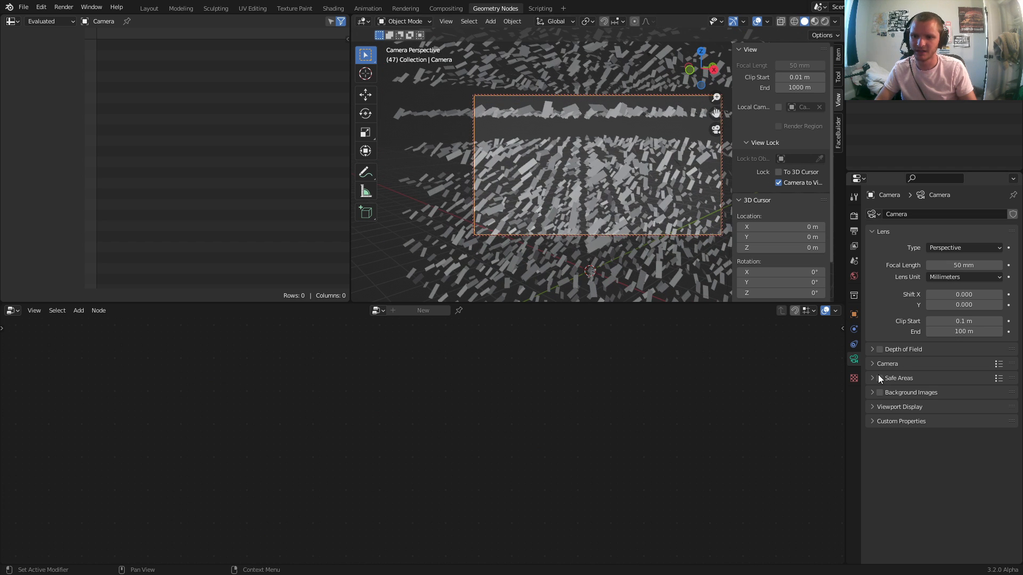
click(896, 406)
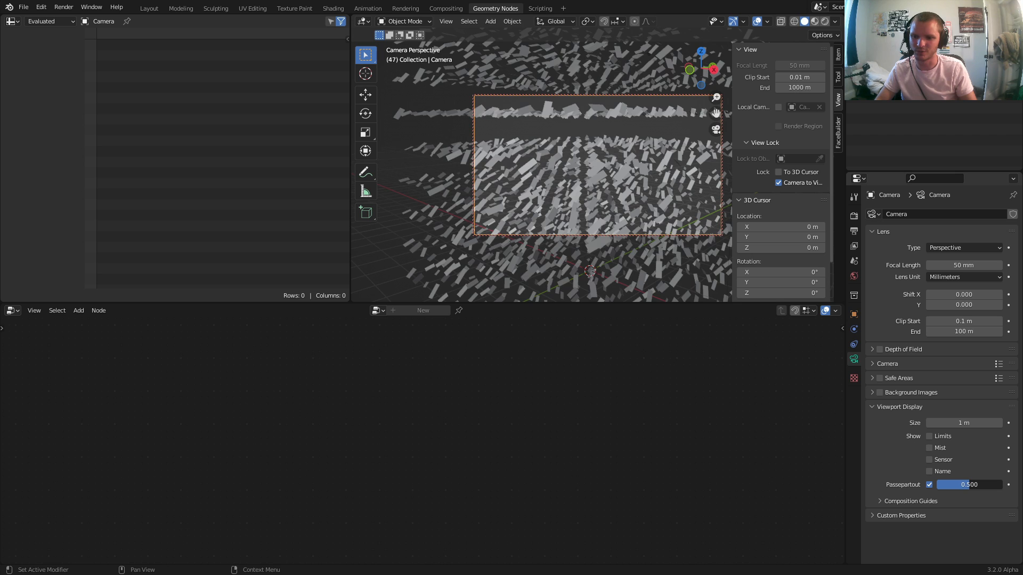
drag(966, 484, 1004, 484)
Step: Play the confetti animation through the camera, unlock the camera from the view, and reselect the confetti object
key(space)
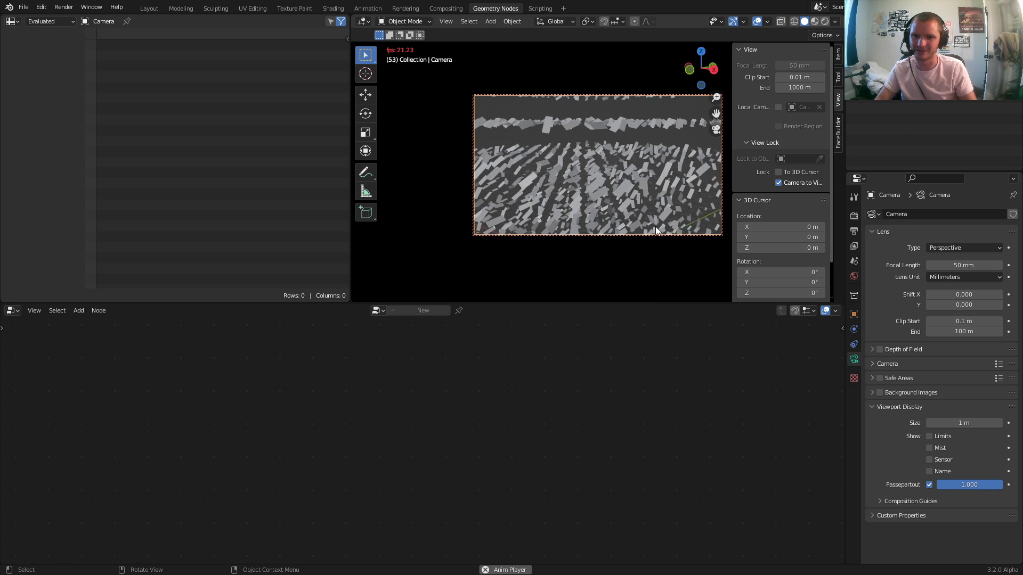
click(779, 183)
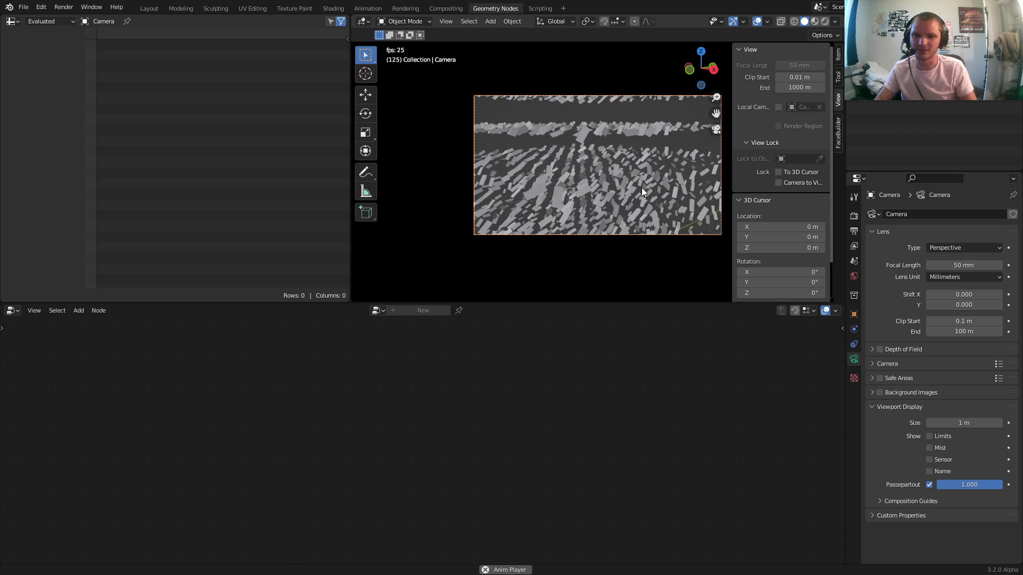
click(612, 124)
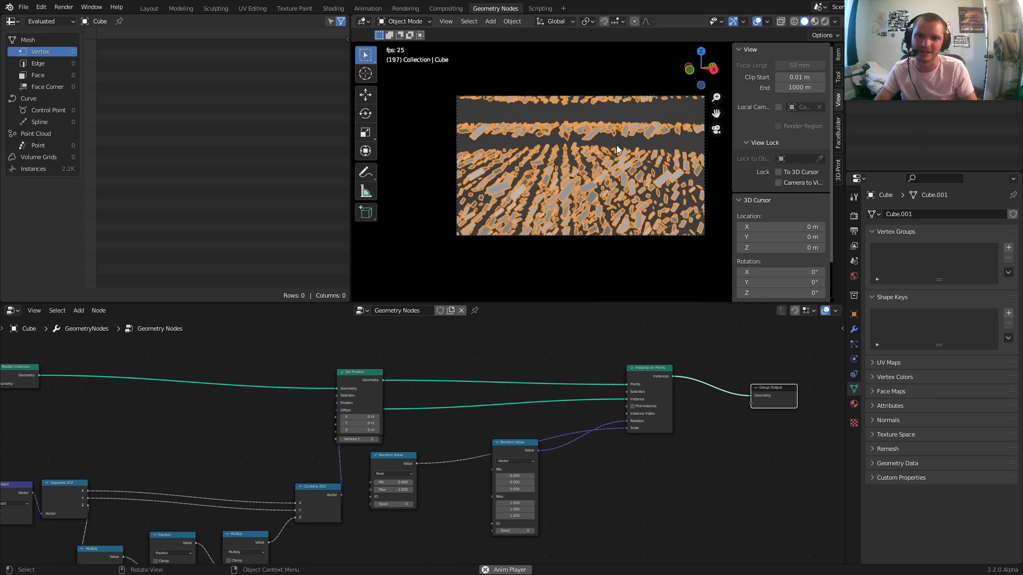
click(510, 120)
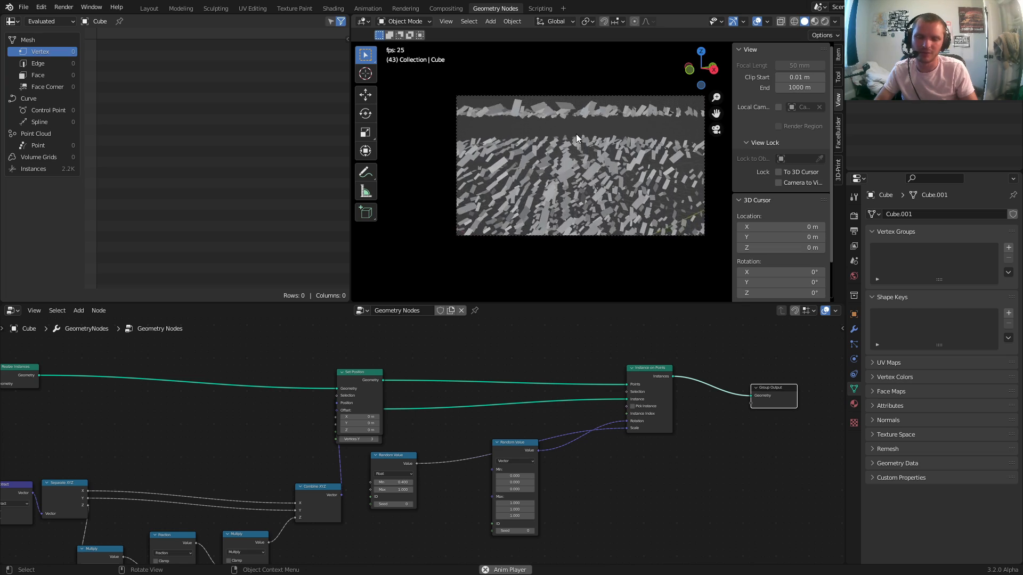
Step: Leave the camera view, examine the falling confetti from outside, and stop the playback
key(KP_0)
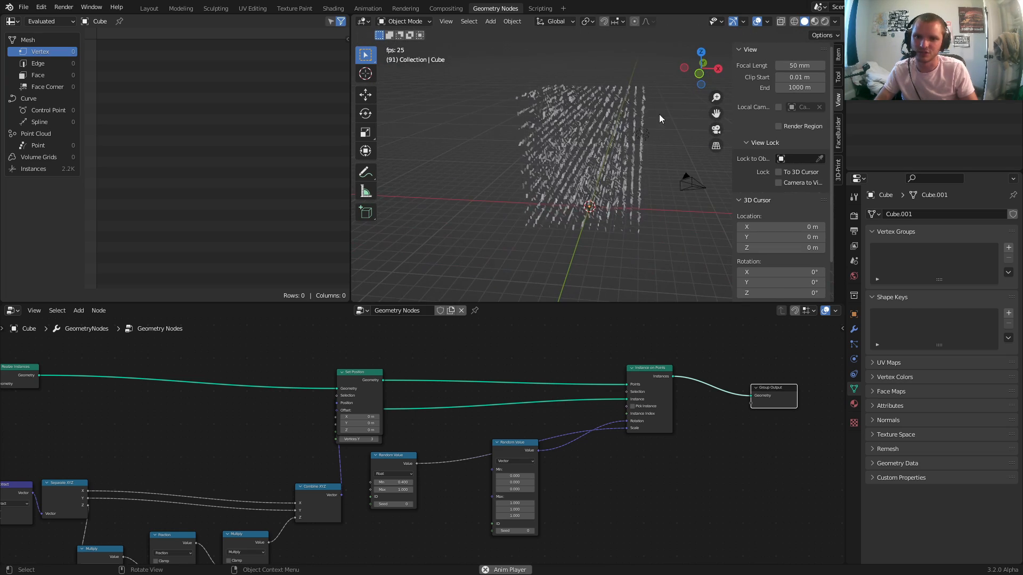
key(KP_0)
middle_drag(607, 192, 638, 192)
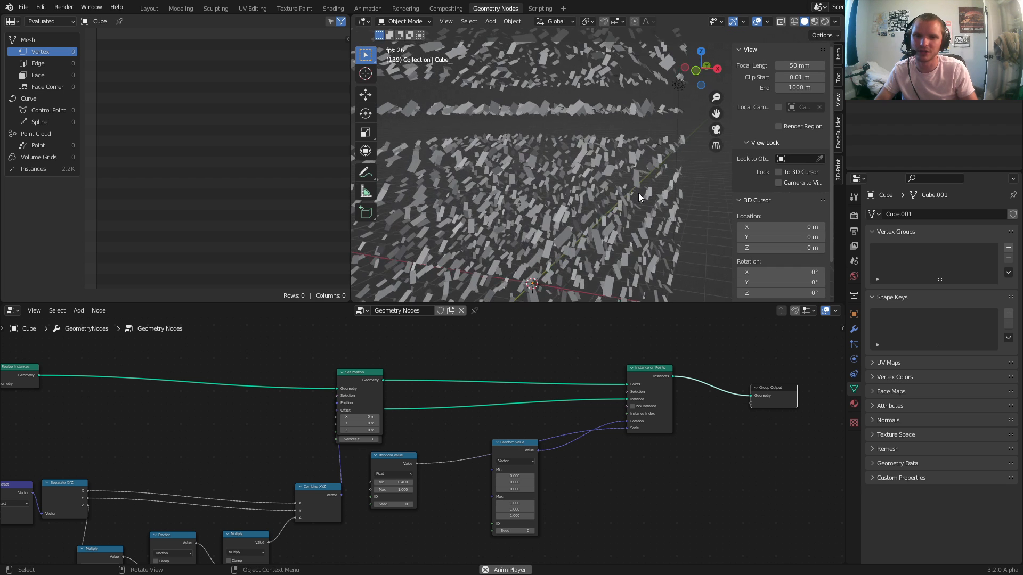
key(space)
scroll(586, 188, down, 5)
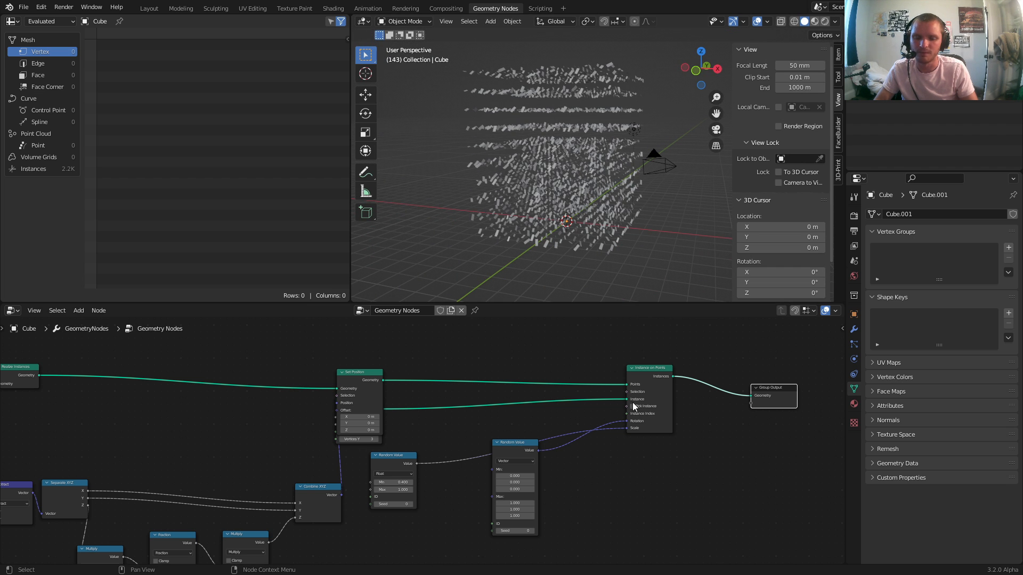
Step: Rearrange the nodes, raising Set Position, placing the small Grid beside Instance on Points, and lowering the vector Random Value
drag(378, 381, 462, 353)
middle_drag(564, 170, 589, 170)
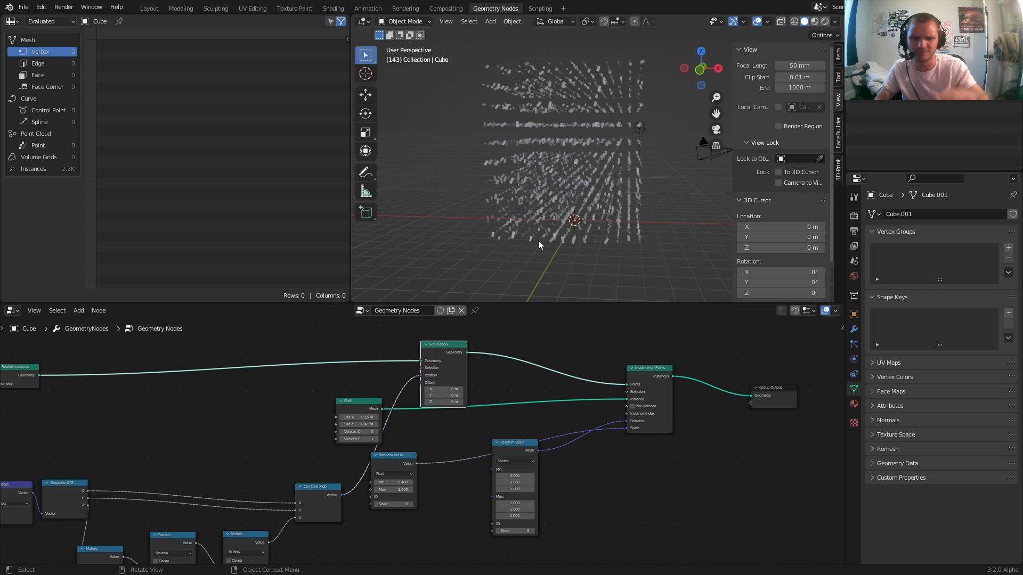
scroll(440, 357, up, 2)
scroll(429, 363, down, 5)
drag(447, 367, 503, 342)
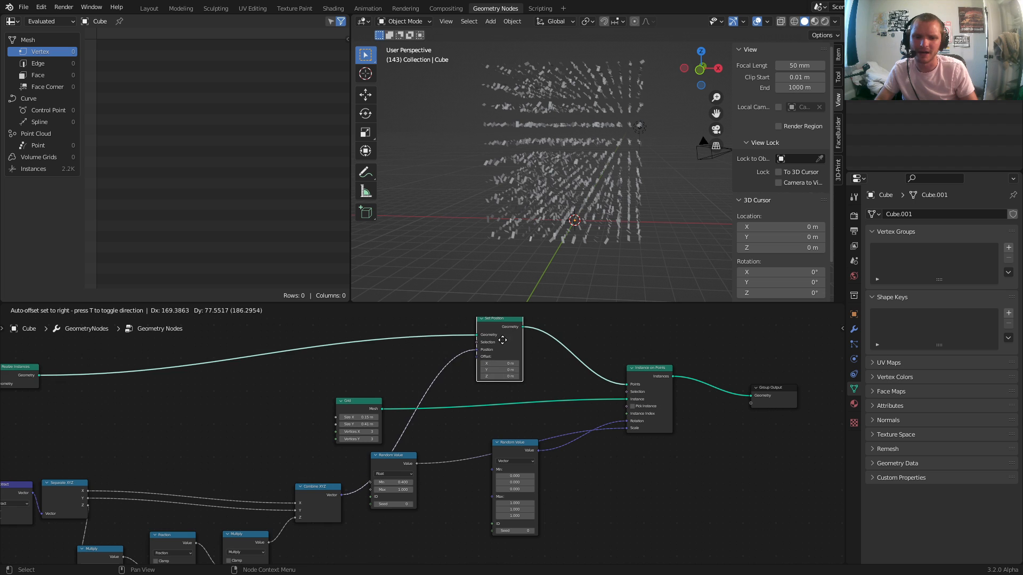
middle_drag(460, 374, 484, 400)
click(369, 432)
drag(368, 432, 571, 422)
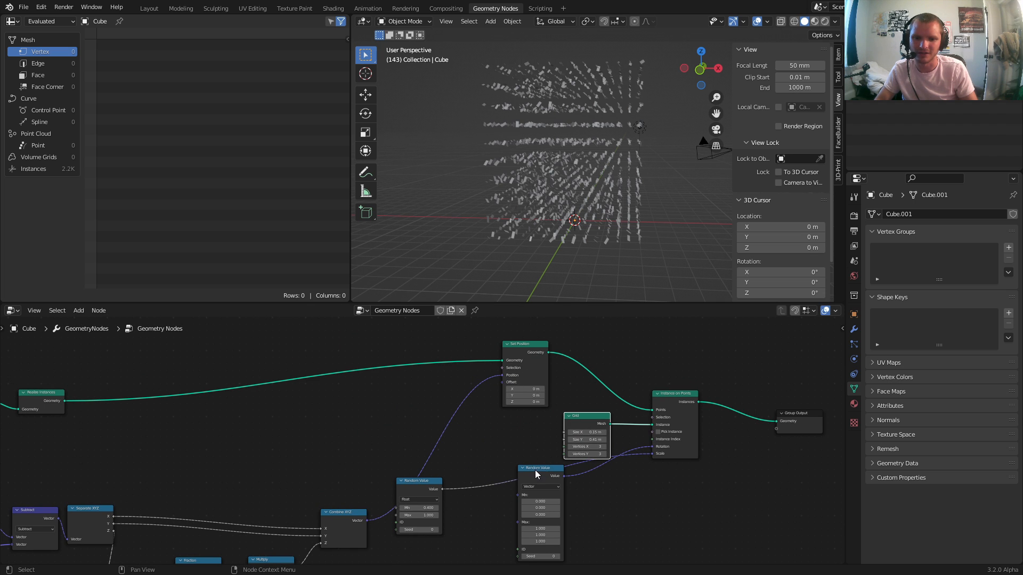
drag(534, 468, 537, 493)
Step: Add a Noise Texture node with its Color output feeding the Offset of Set Position
scroll(508, 392, up, 6)
middle_drag(535, 365, 538, 391)
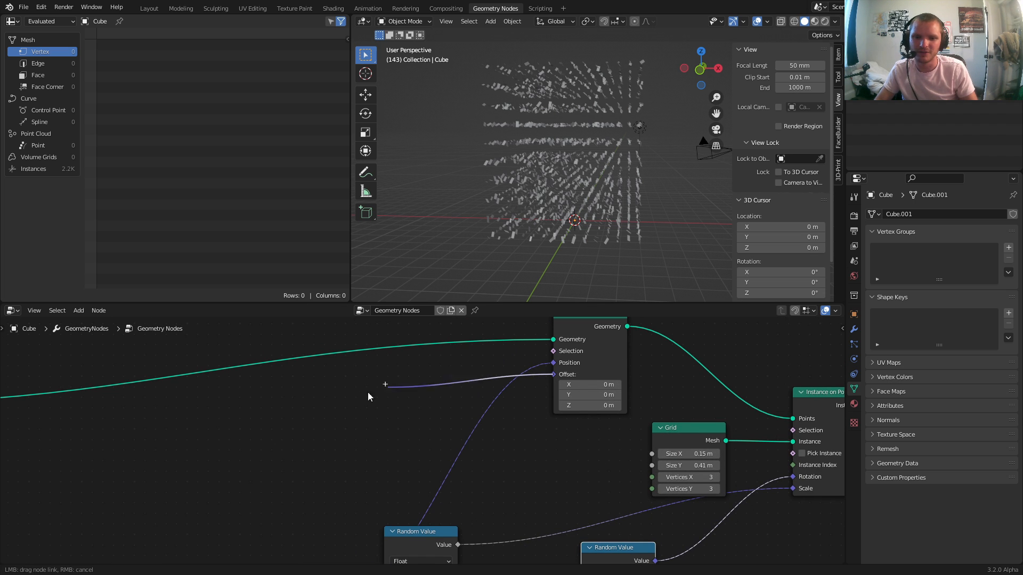
drag(368, 393, 351, 397)
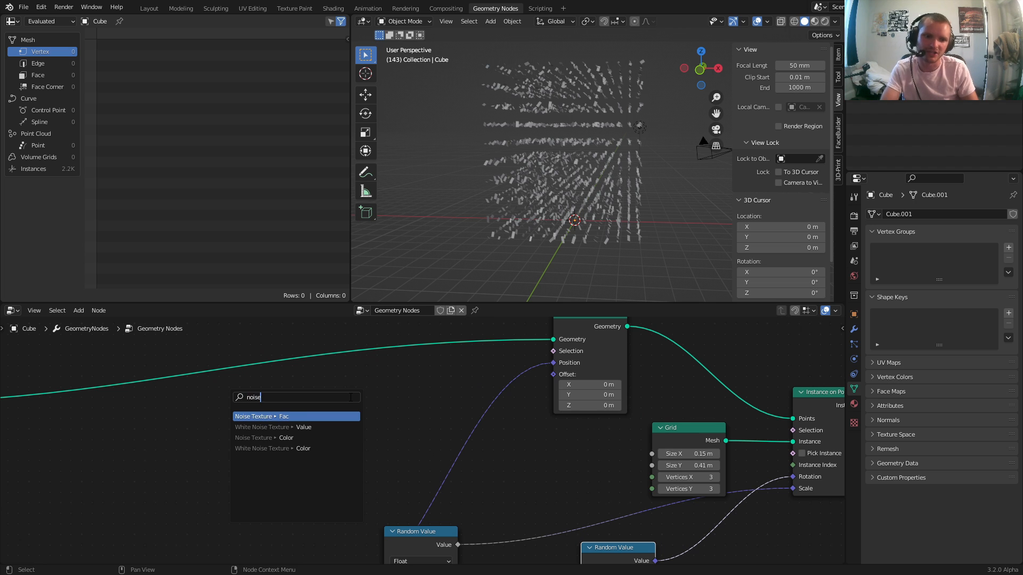
click(306, 438)
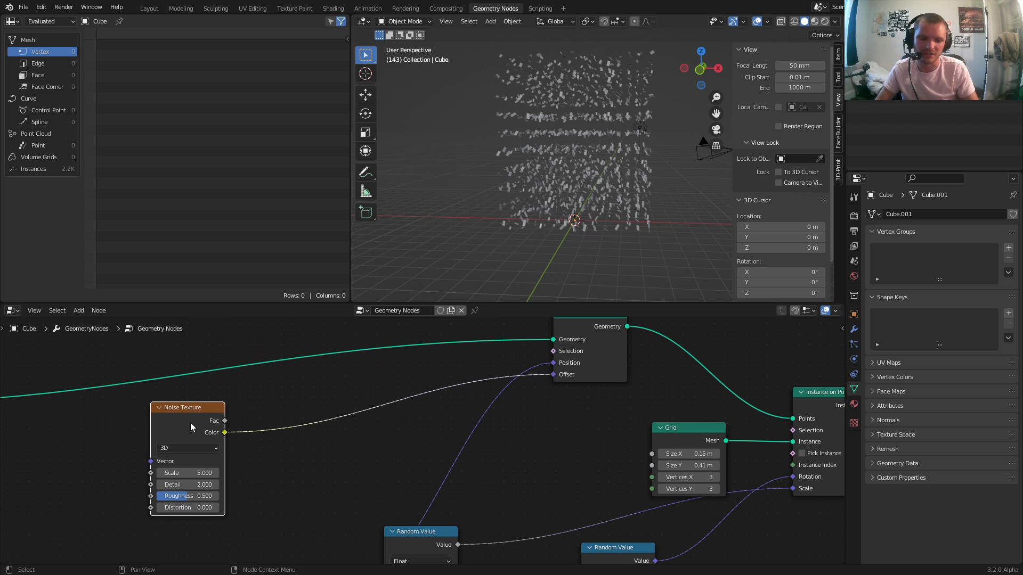
Step: Toggle muting of the Noise Texture node repeatedly to compare the confetti with and without the offset
key(m)
key(m)
key(m)
key(m)
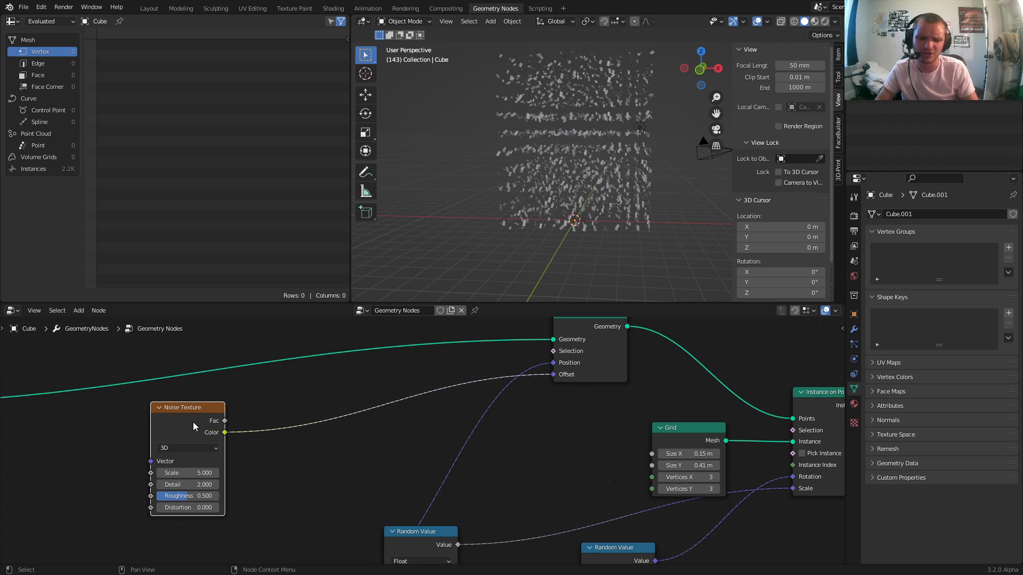
key(m)
key(m)
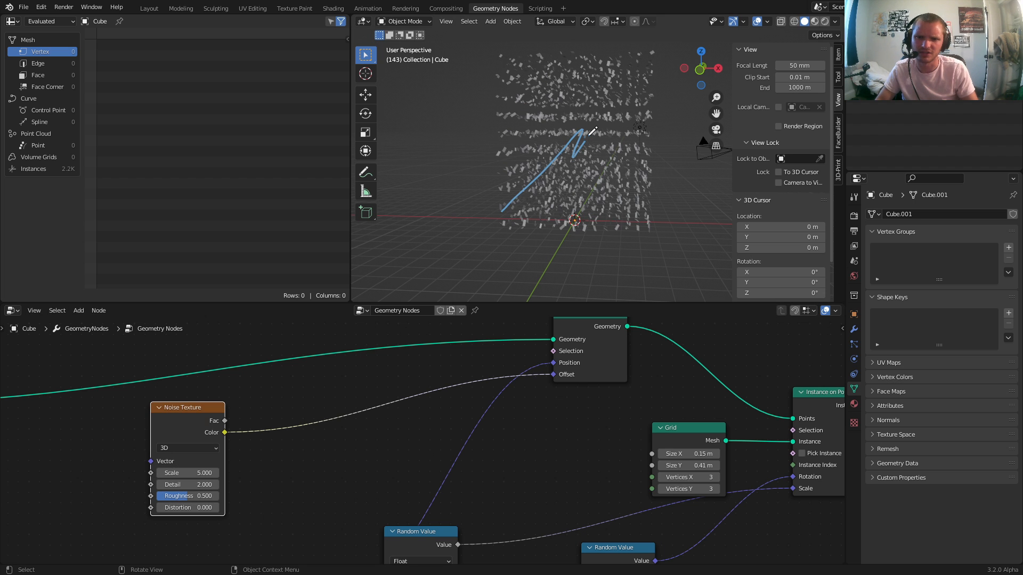
Step: Insert a Vector Math node between Noise Texture and Set Position, set to Subtract with 0.5 on all three axes
key(shift+a)
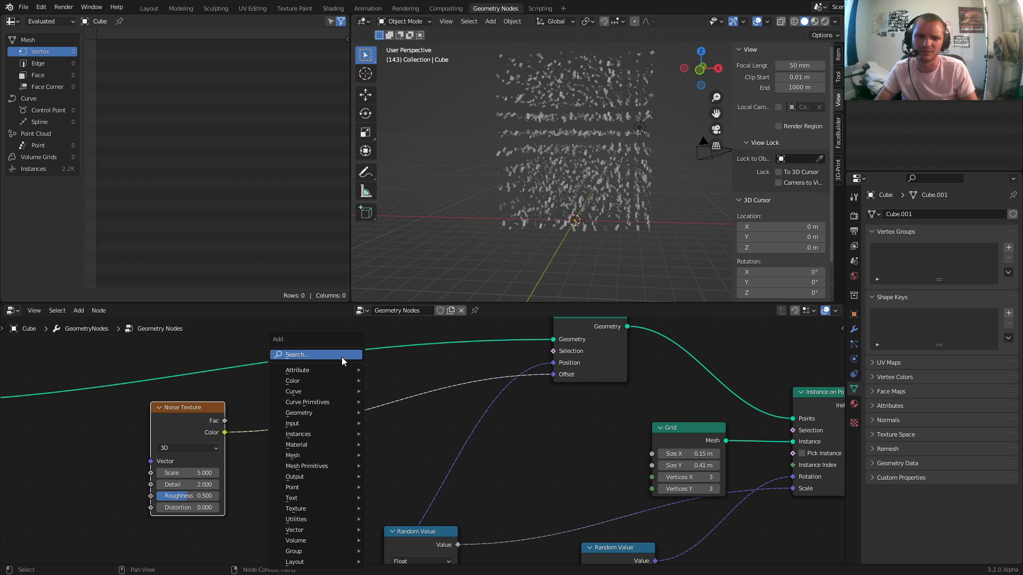
text(vec)
click(373, 387)
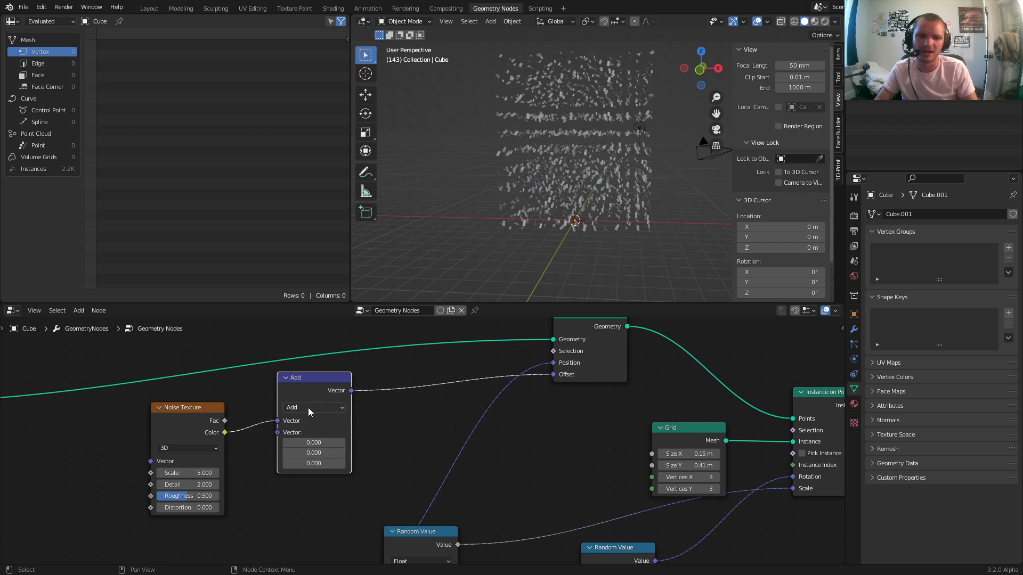
click(314, 407)
click(315, 420)
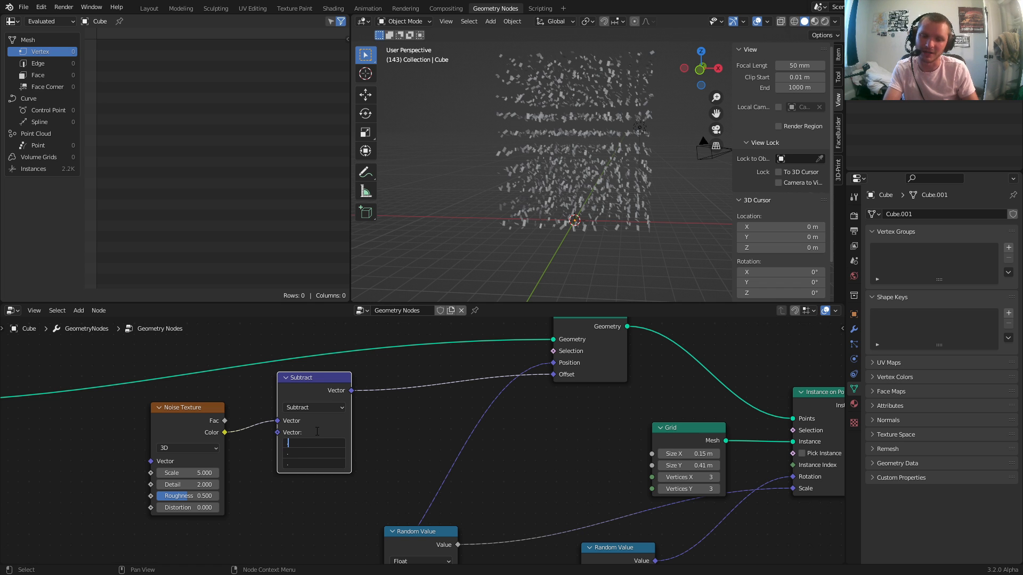
key(Return)
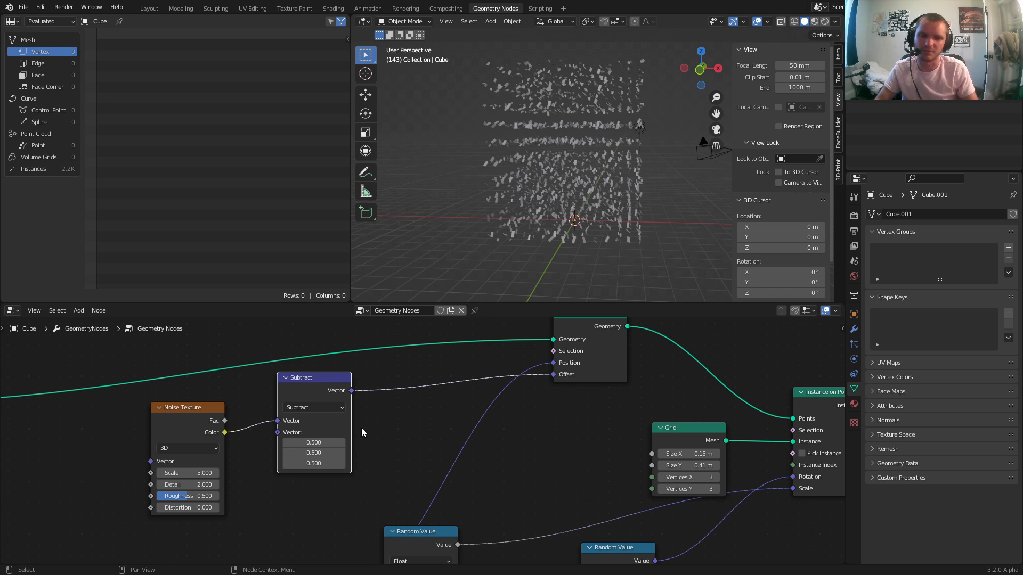
Step: Cut the link from the Subtract node to the Offset of Set Position
ctrl+right_drag(450, 373, 446, 361)
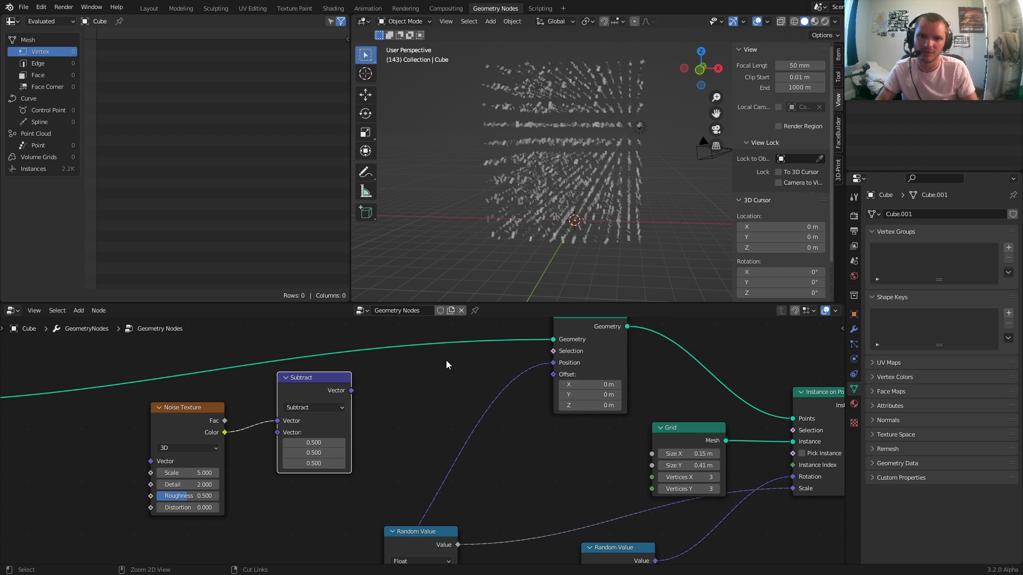
Step: Restore the link from the Subtract node to the Offset of Set Position by undoing the cut
key(ctrl+z)
mouse_move(447, 395)
ctrl+right_down()
mouse_move(446, 360)
mouse_move(451, 378)
mouse_move(449, 369)
ctrl+right_up()
key(ctrl+z)
key(ctrl+z)
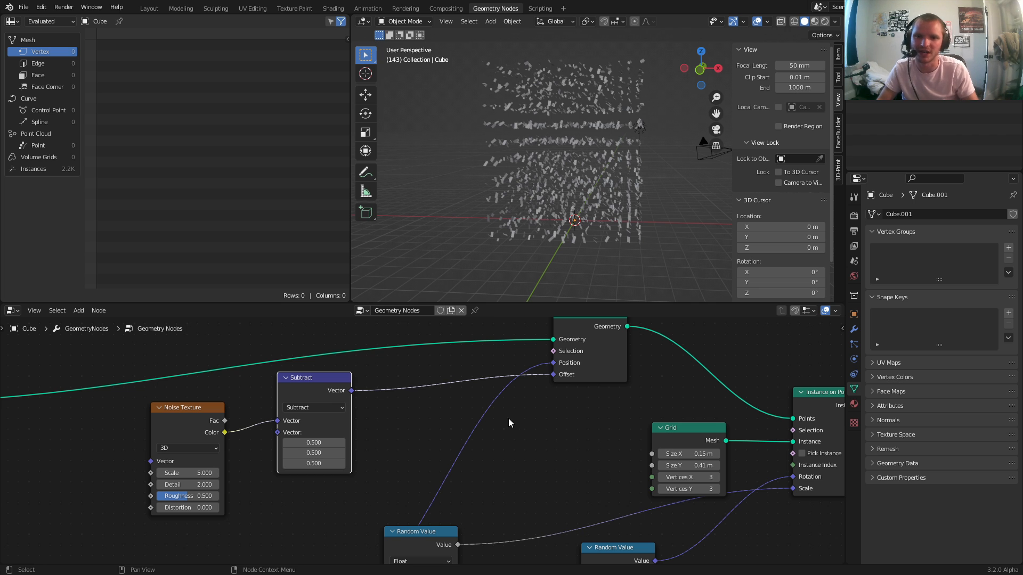
Step: Duplicate the Subtract node into the link before Set Position, change it to Scale and set its scale to about 3.98
middle_drag(599, 211, 592, 223)
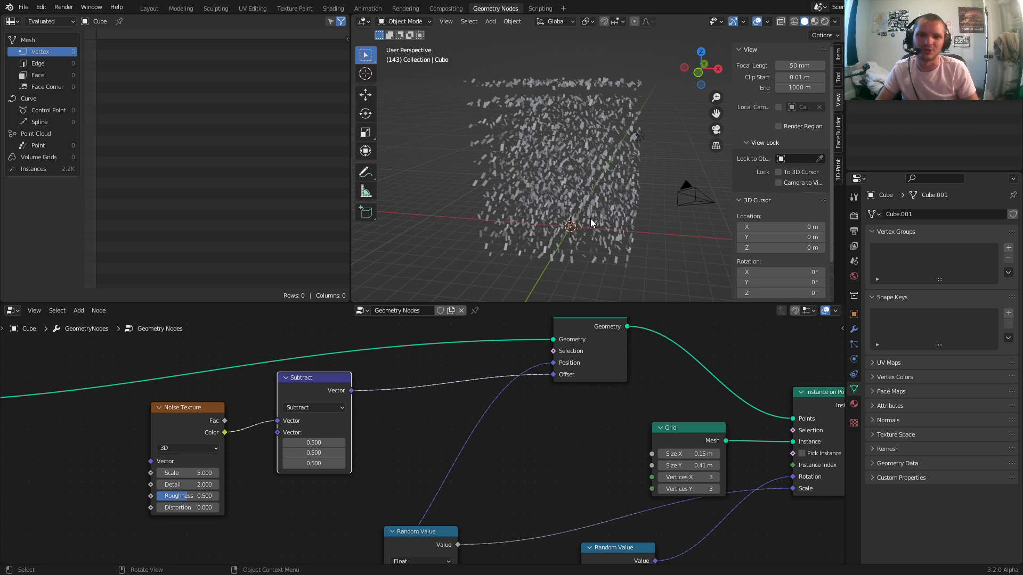
key(shift+d)
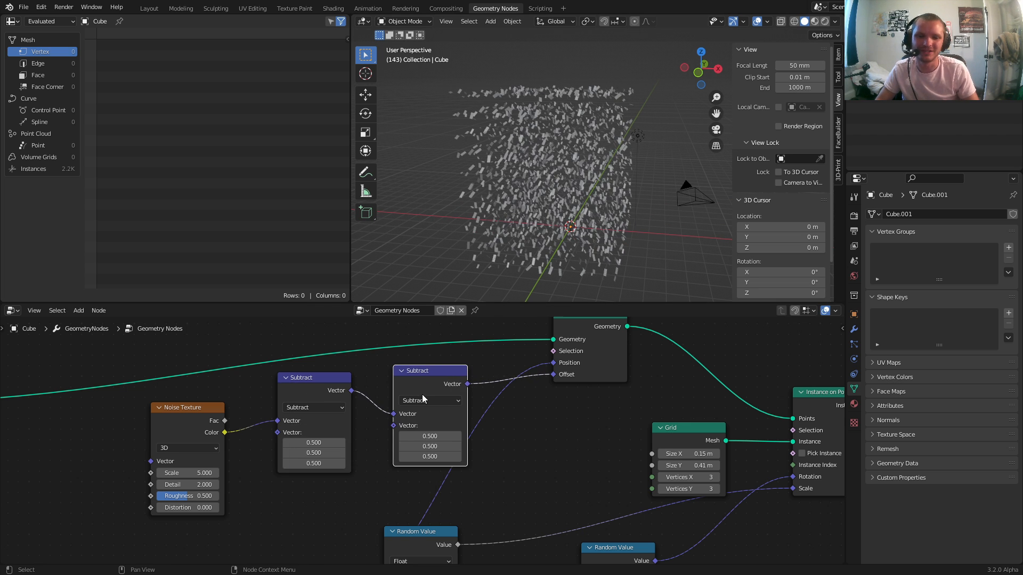
click(426, 403)
click(427, 401)
click(443, 392)
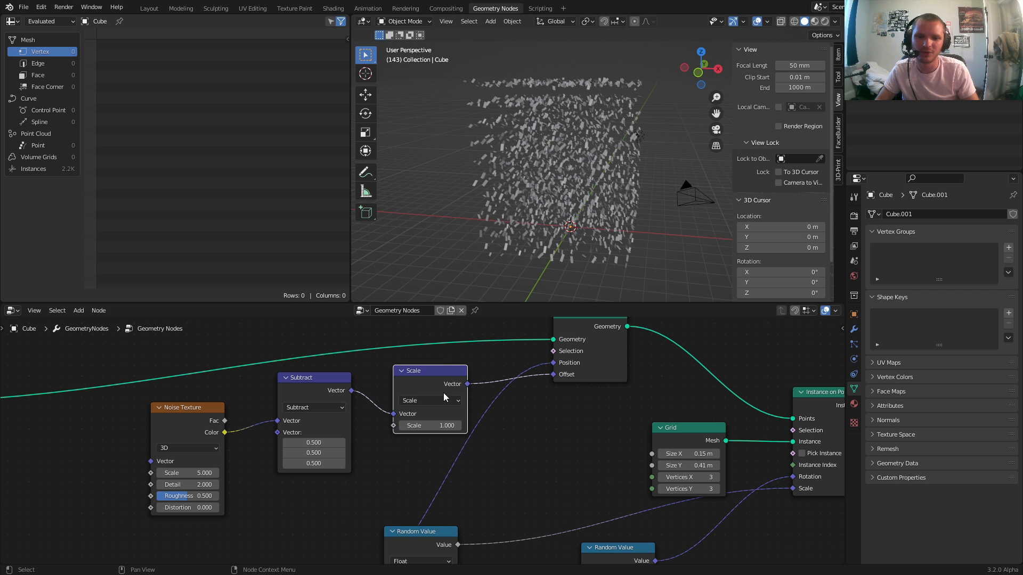
drag(431, 426, 474, 425)
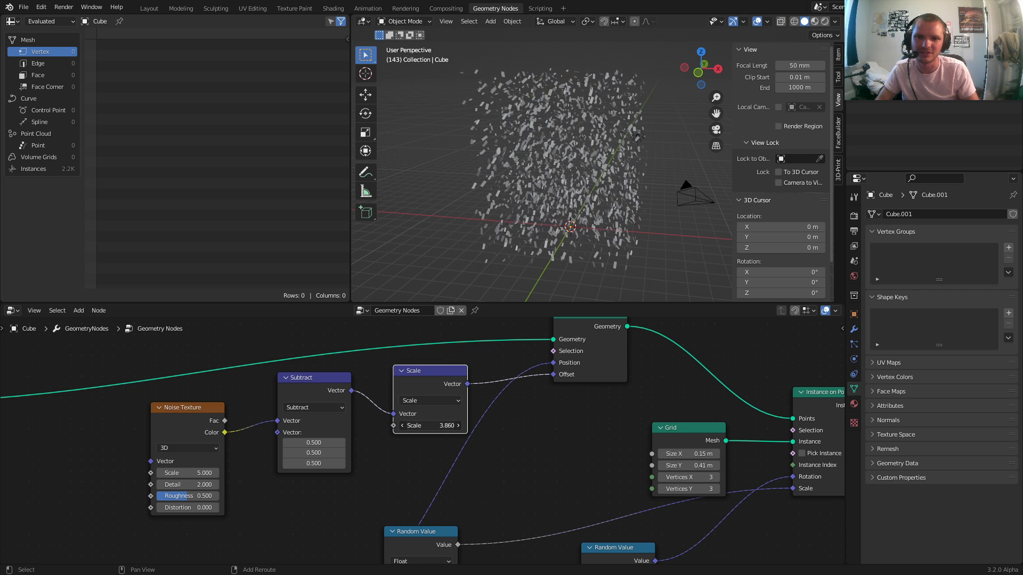
Step: Play the animation and examine the offset confetti through the camera and from a free perspective
key(space)
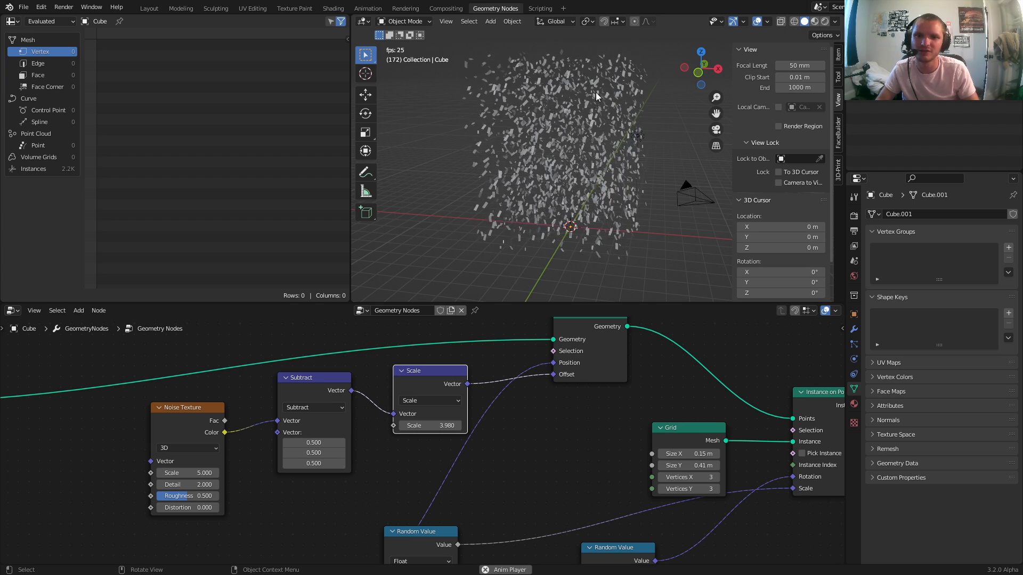
click(716, 130)
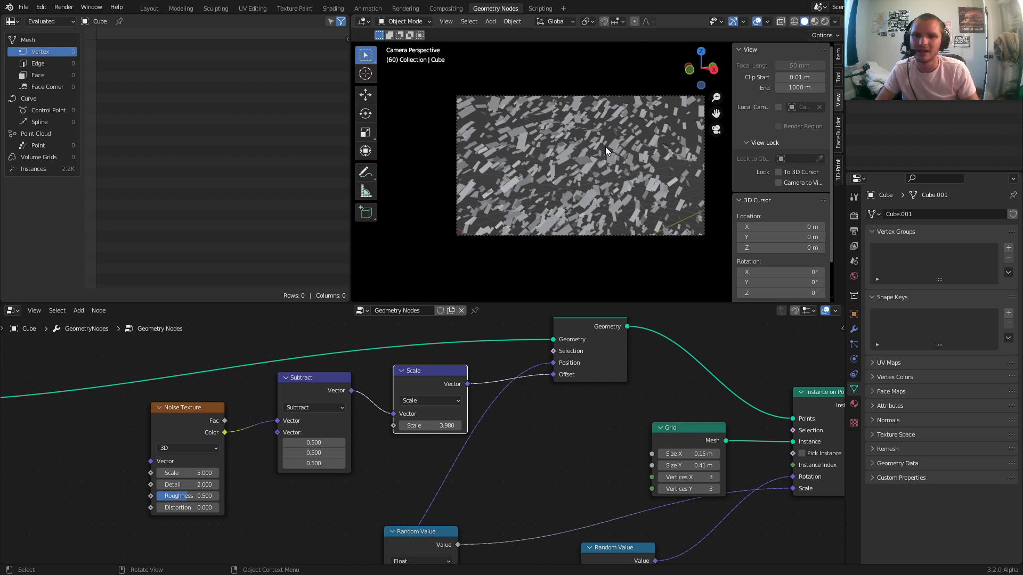
middle_drag(605, 146, 610, 148)
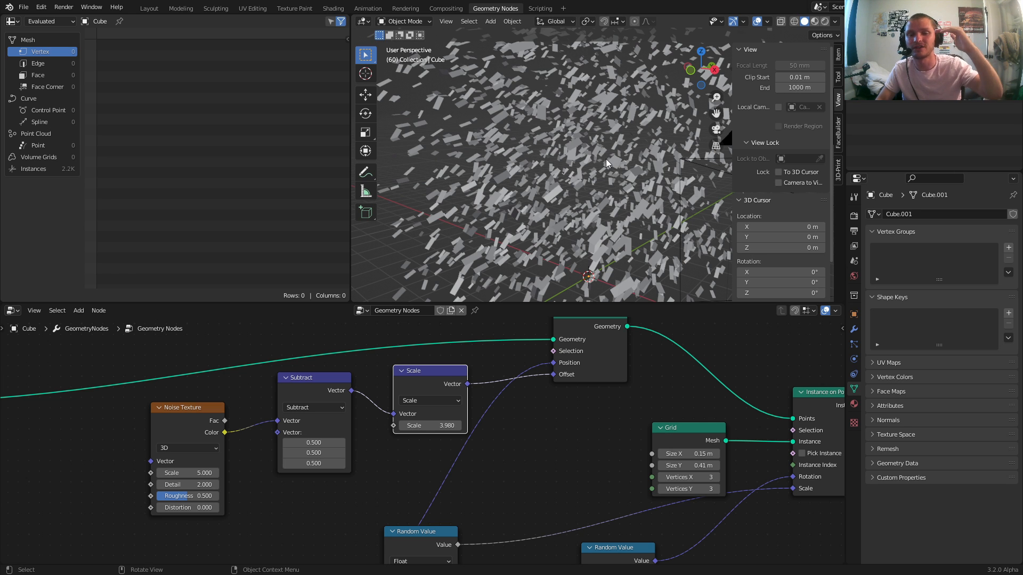
Step: Move Scene Time away from Combine XYZ and insert a Math node on the link between its Seconds output and Z
scroll(246, 475, down, 6)
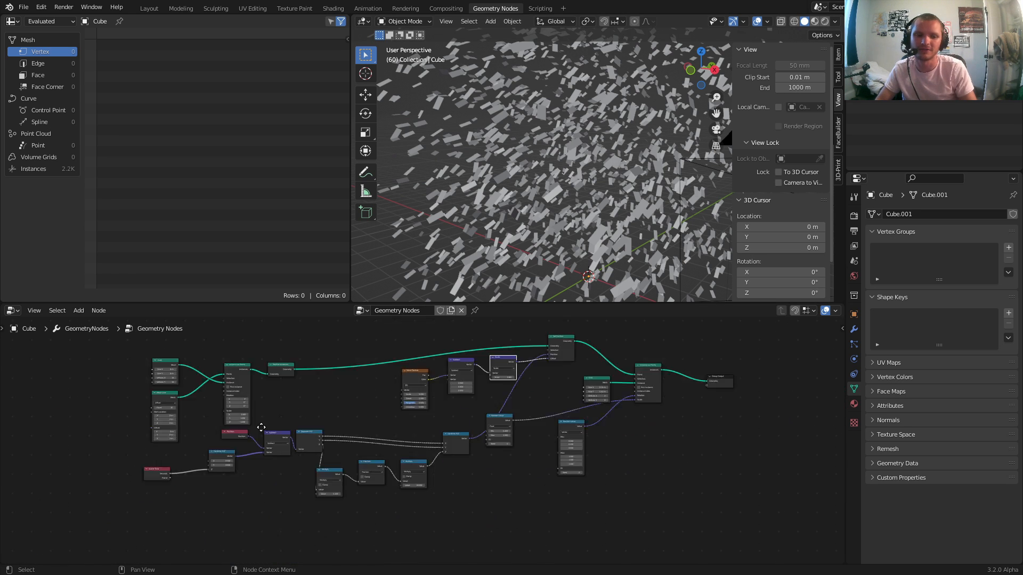
scroll(265, 453, up, 2)
scroll(265, 454, up, 4)
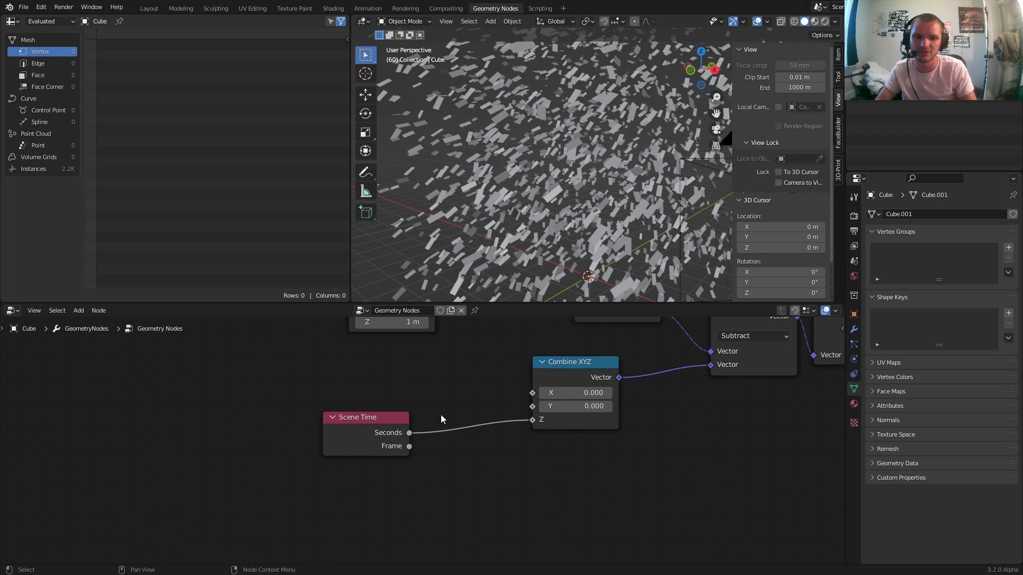
drag(356, 417, 187, 430)
key(shift+a)
click(285, 356)
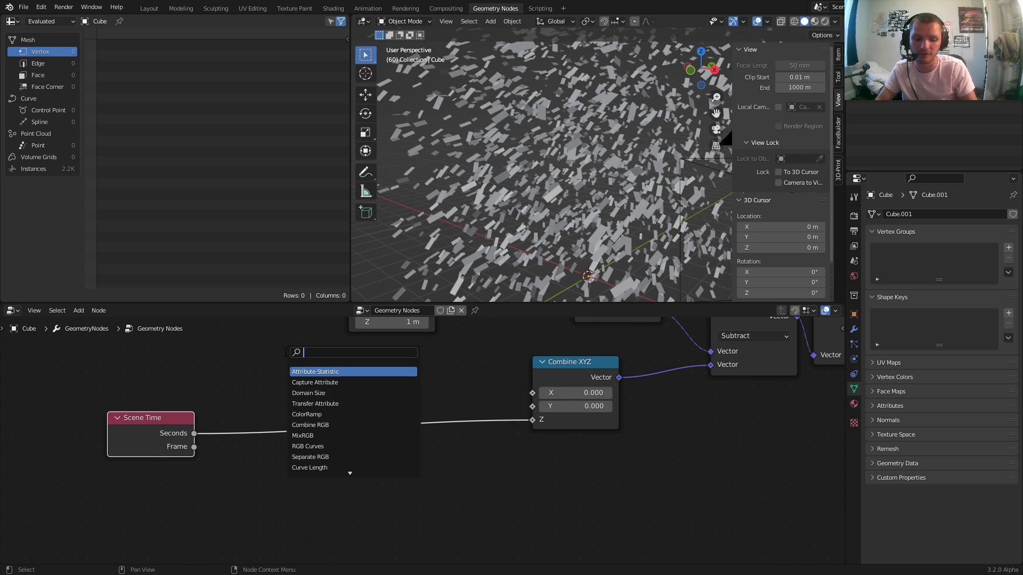
text(mas)
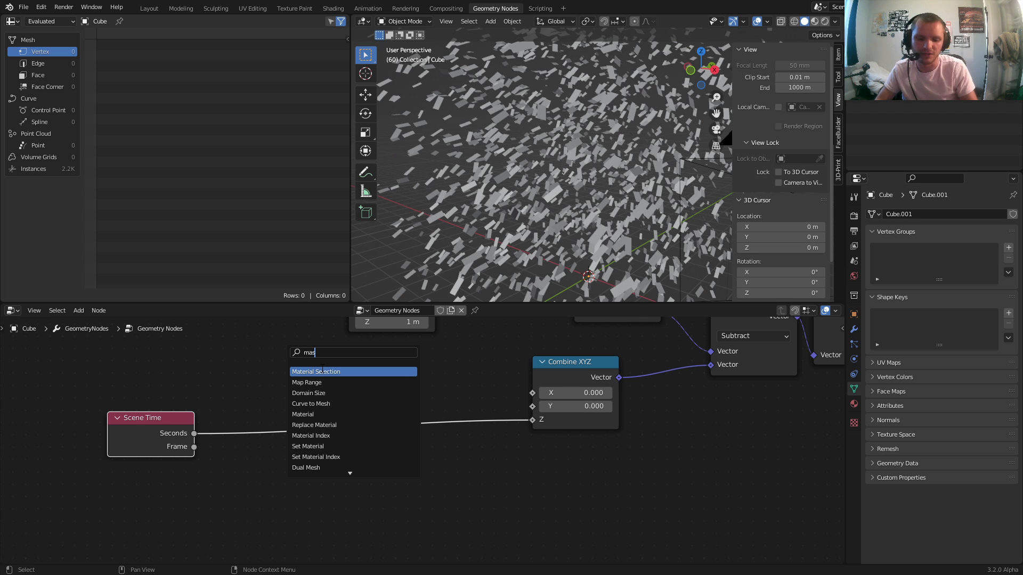
key(BackSpace)
text(th)
key(Return)
click(327, 397)
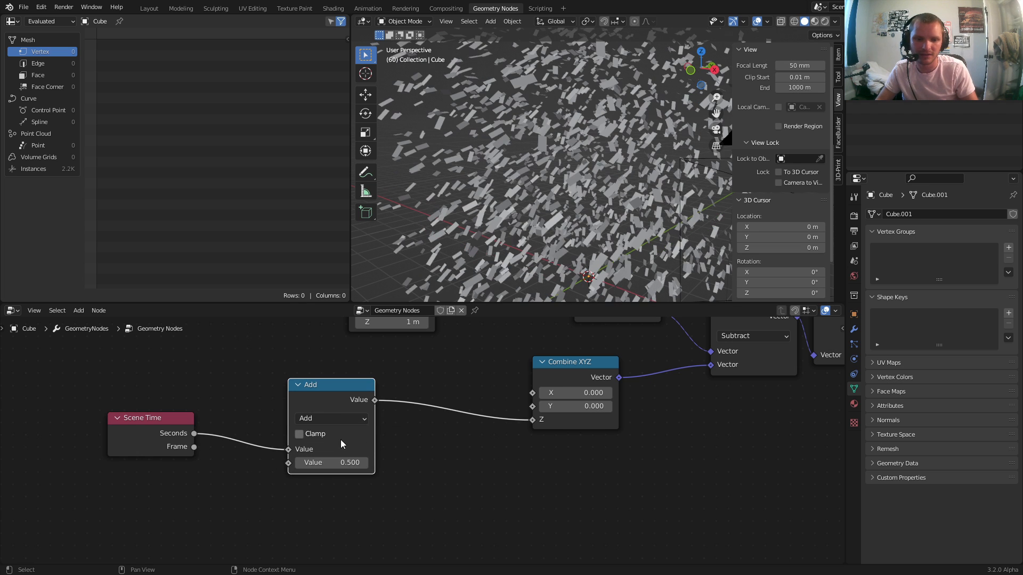
Step: Set the Math node after Scene Time to Multiply with a value of 5 and play the animation to check the speed
click(335, 418)
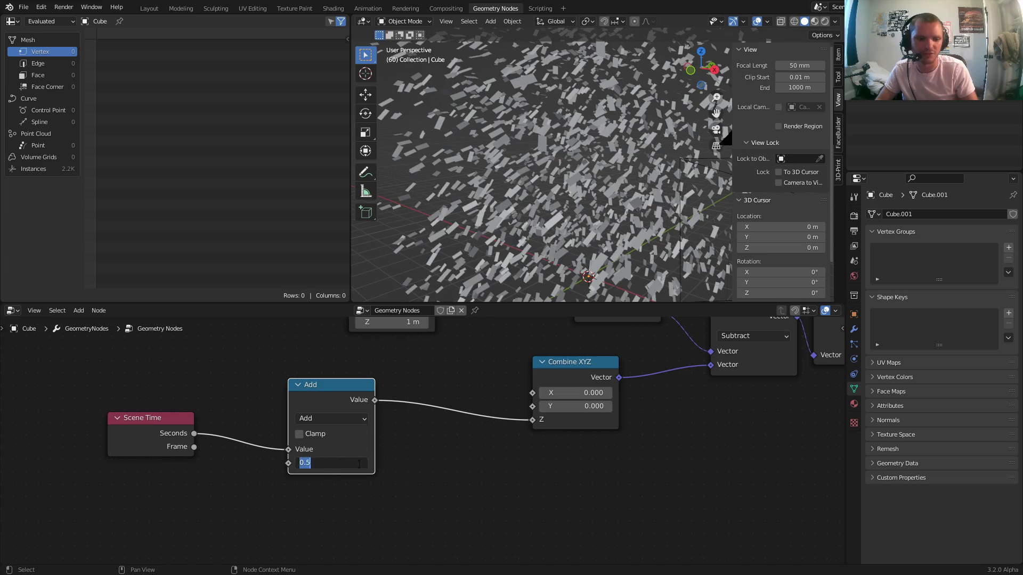
text(5)
key(Return)
key(space)
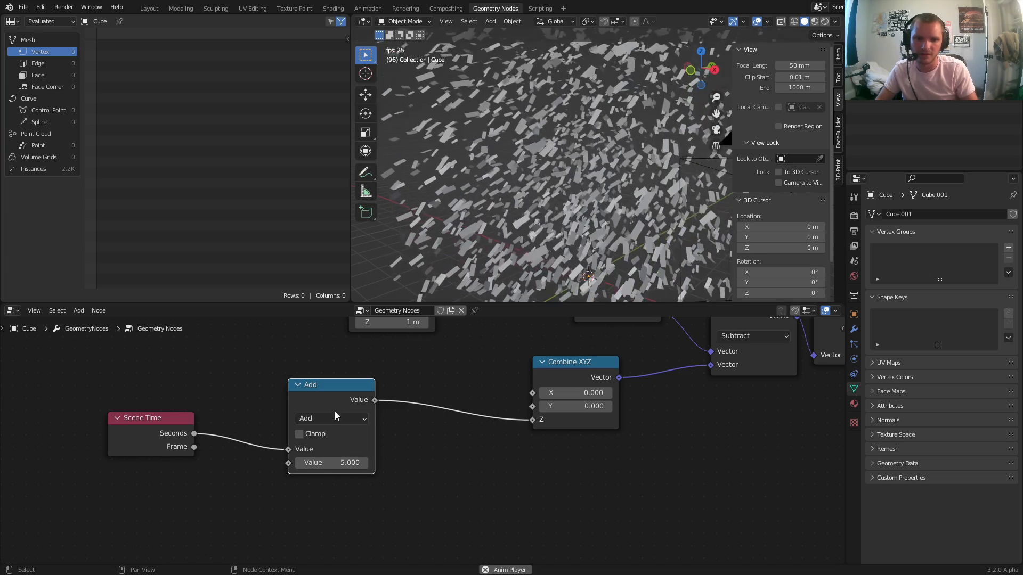
click(332, 417)
click(331, 440)
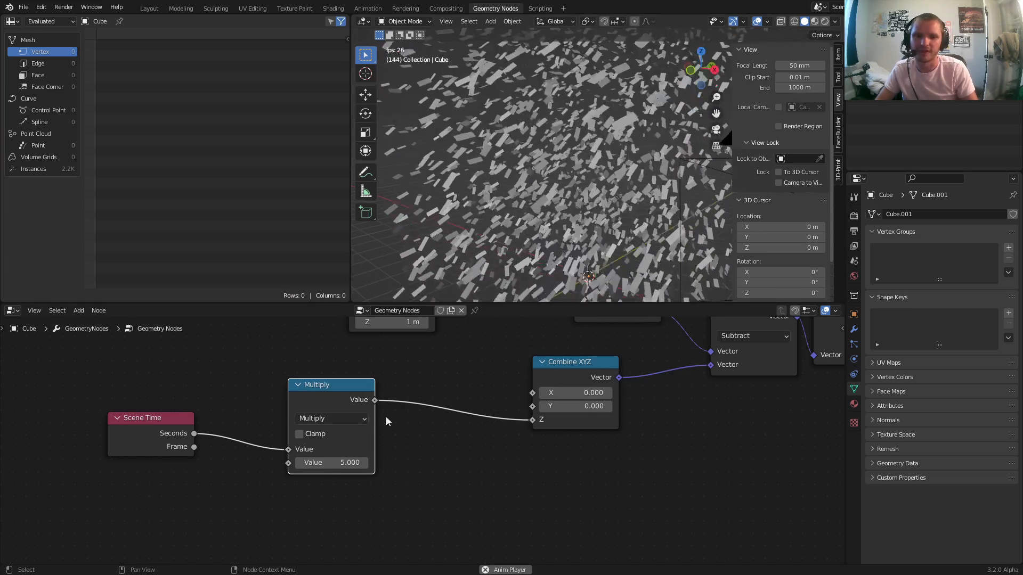
key(space)
click(334, 419)
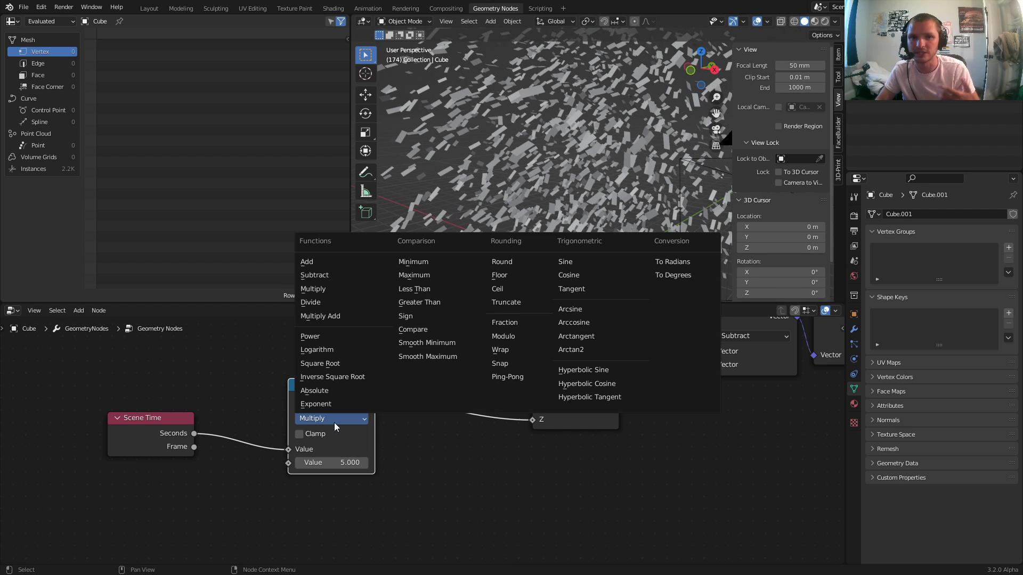
key(Escape)
Step: Feed the second value of the Multiply node from a new float Random Value node and play the animation
drag(288, 463, 189, 490)
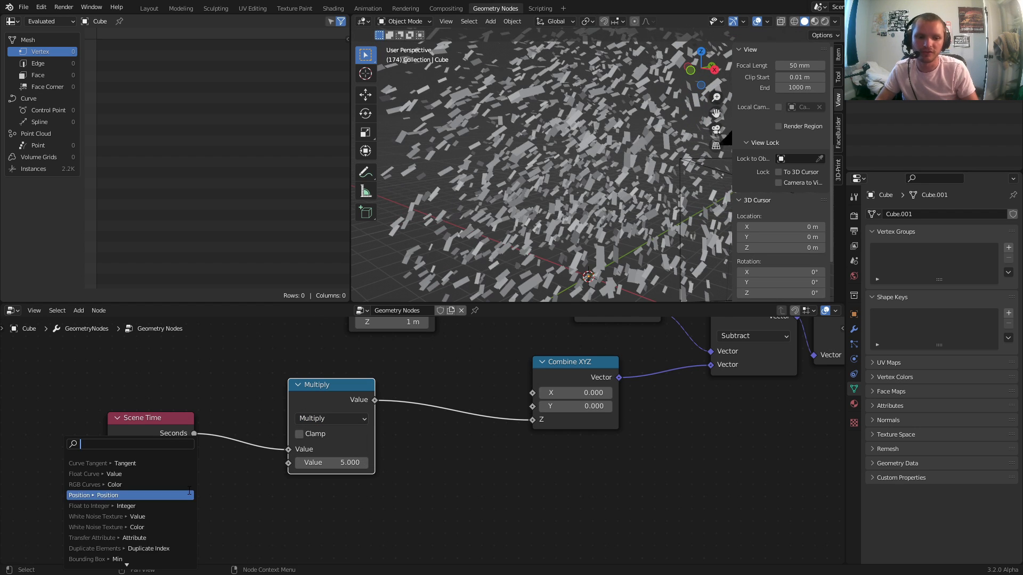
text(rand)
key(Return)
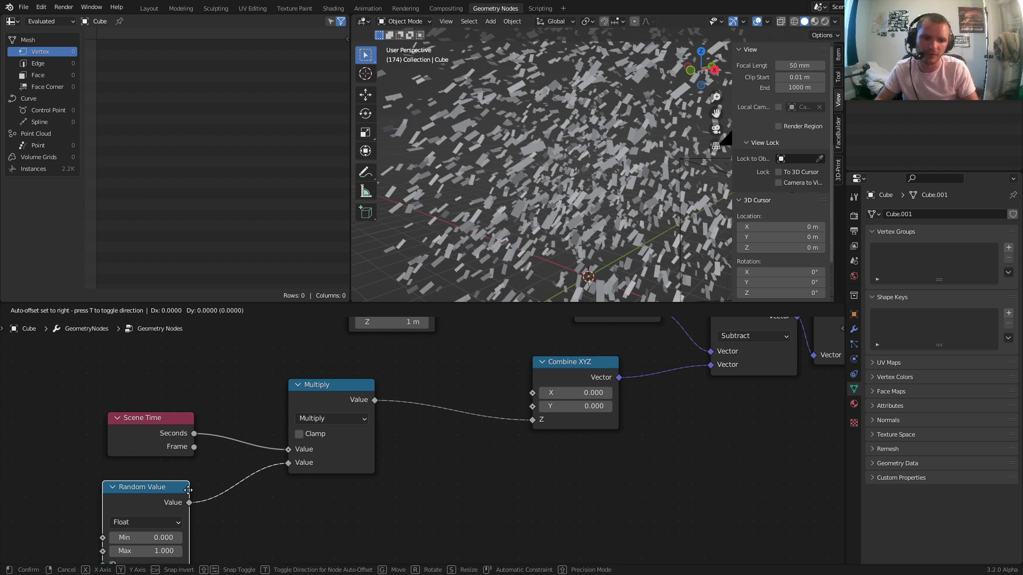
click(188, 490)
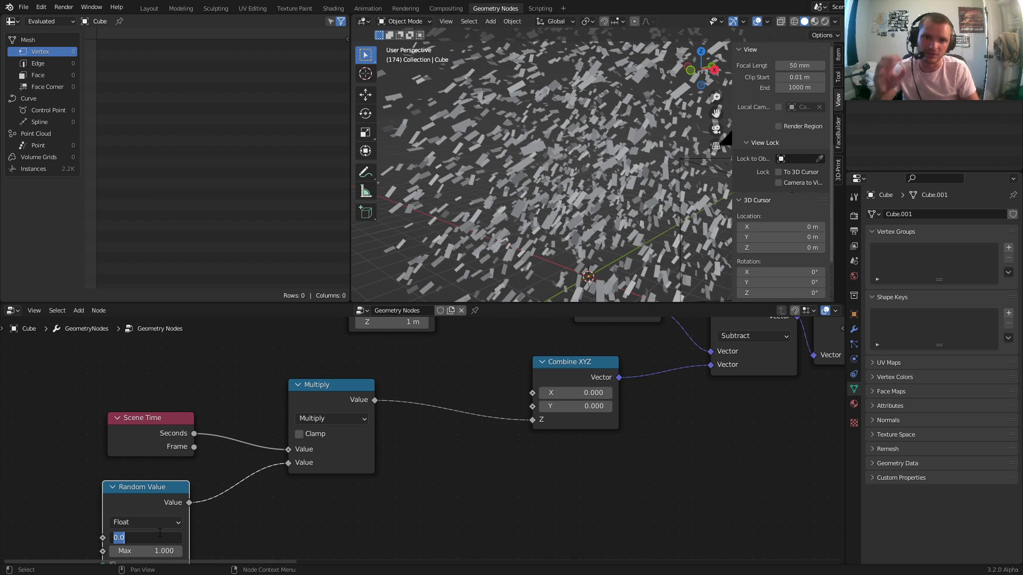
key(Escape)
key(space)
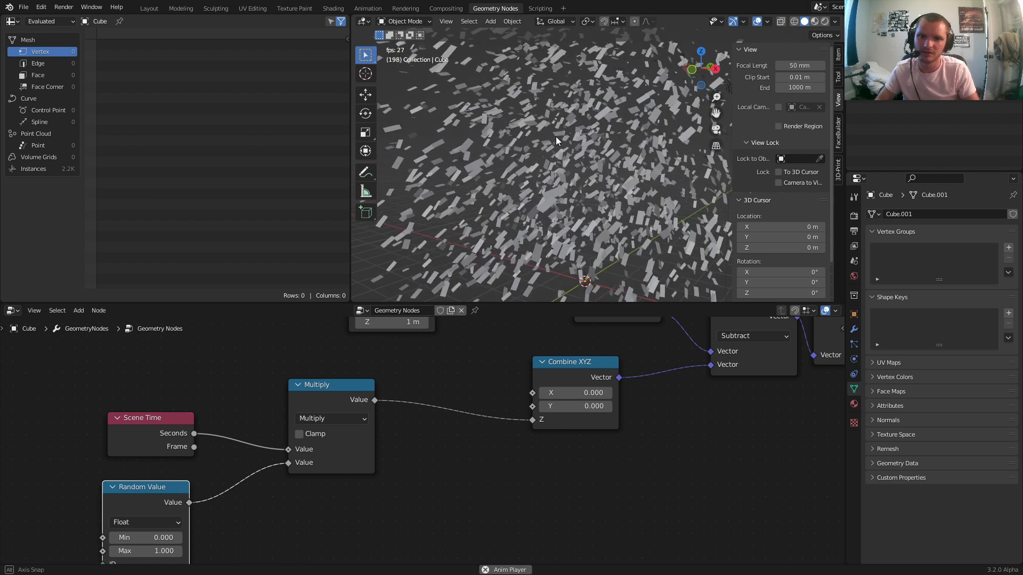
key(space)
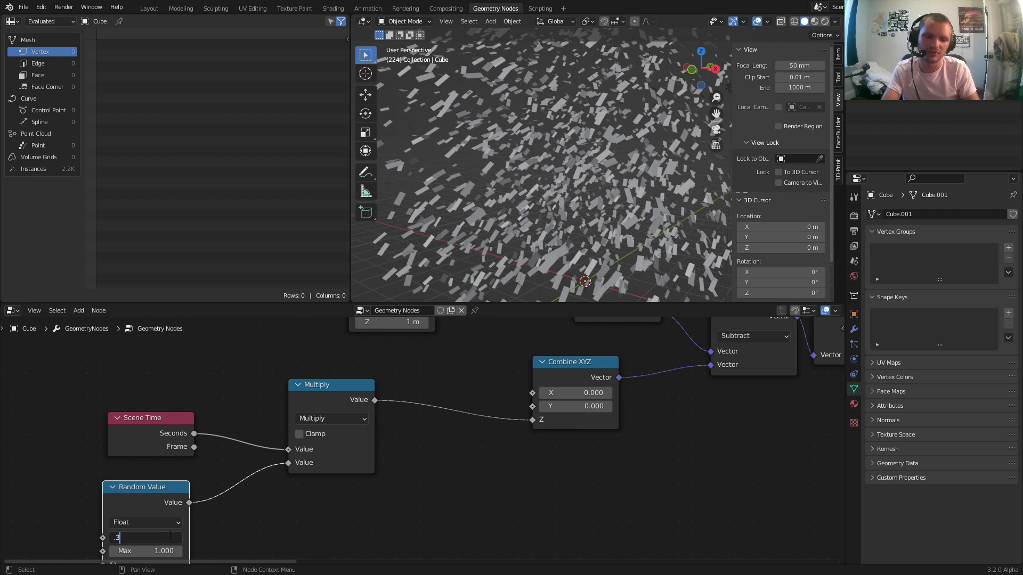
Step: Set the speed's Random Value node to Min 0.35 and Max 1.5, and review the playback through the camera
click(170, 535)
text(.35)
key(Return)
key(space)
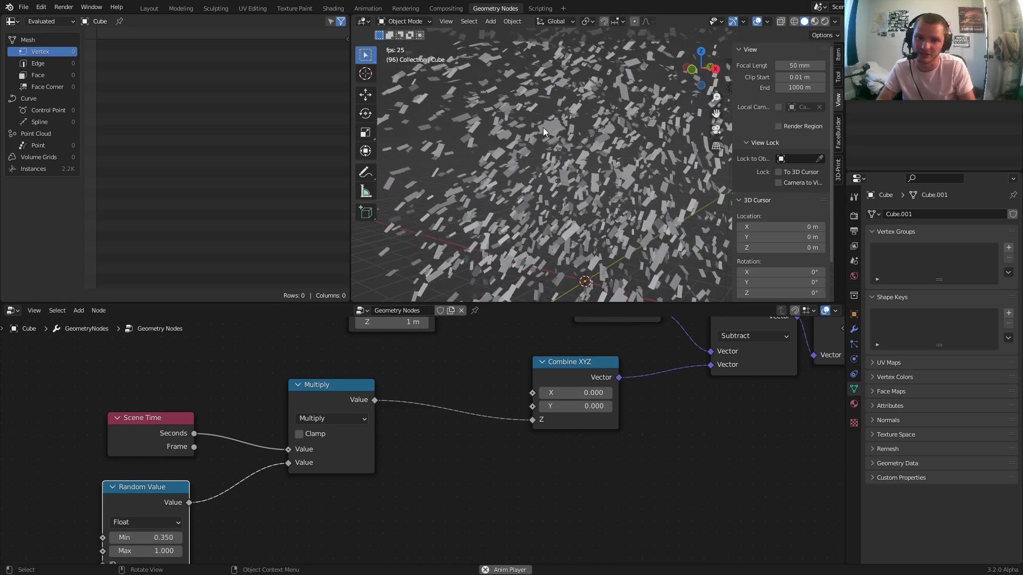
click(149, 551)
text(.5)
key(Return)
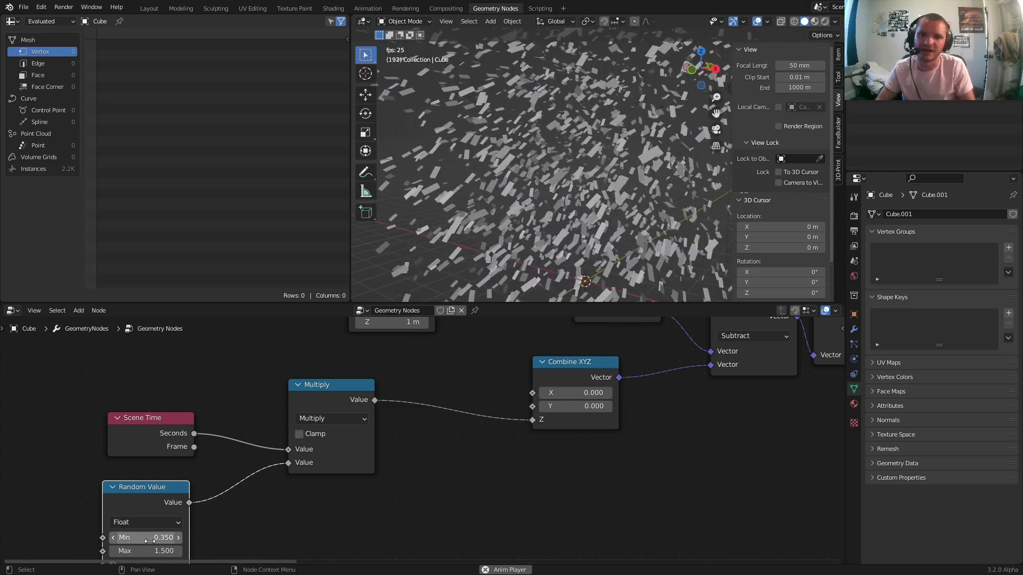
click(716, 129)
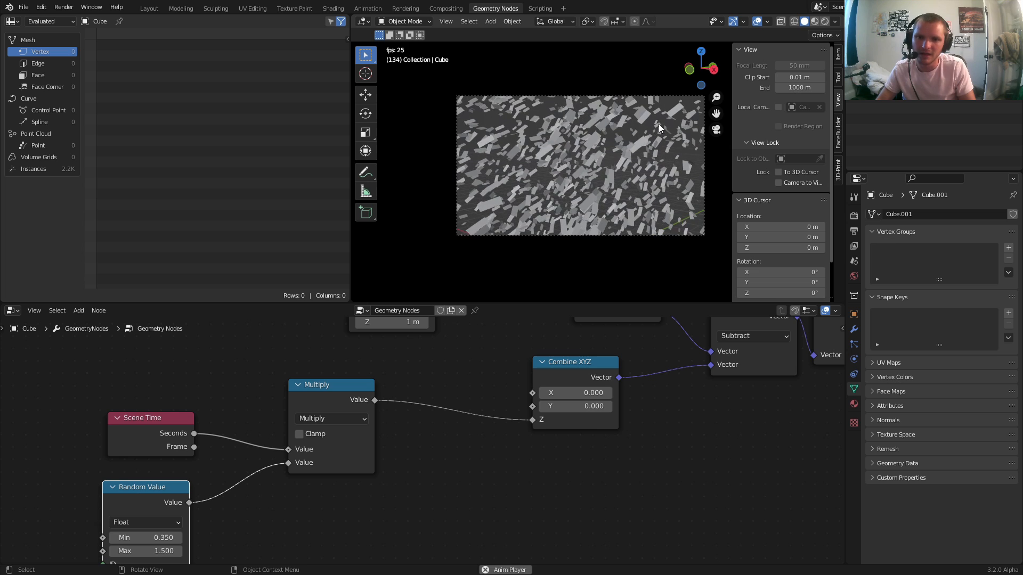
key(space)
Step: Move the vector Random Value node that feeds Rotation farther from Instance on Points to make room
scroll(635, 445, down, 5)
middle_drag(742, 443, 535, 437)
scroll(509, 437, up, 4)
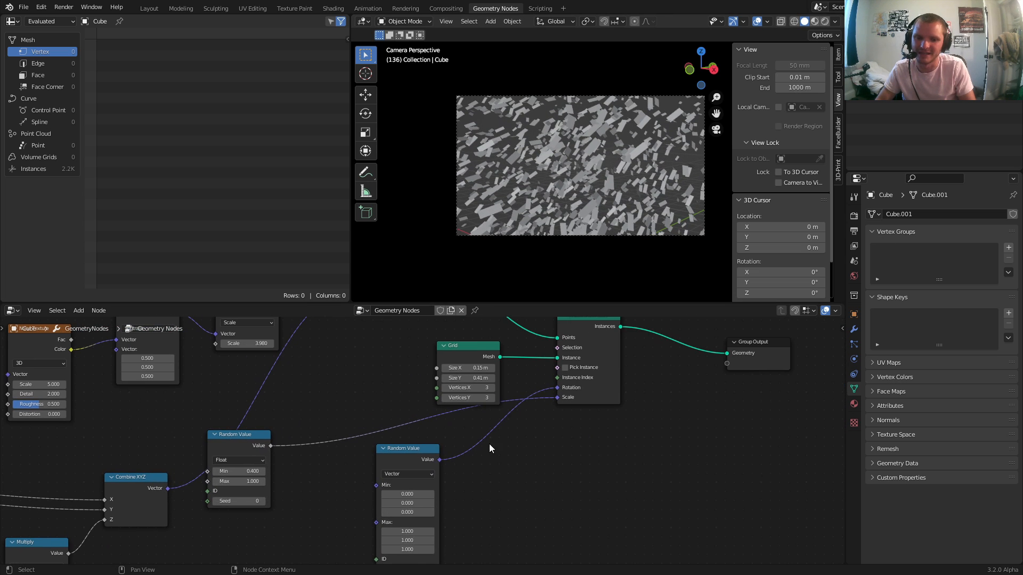
drag(429, 456, 356, 462)
middle_drag(368, 459, 377, 432)
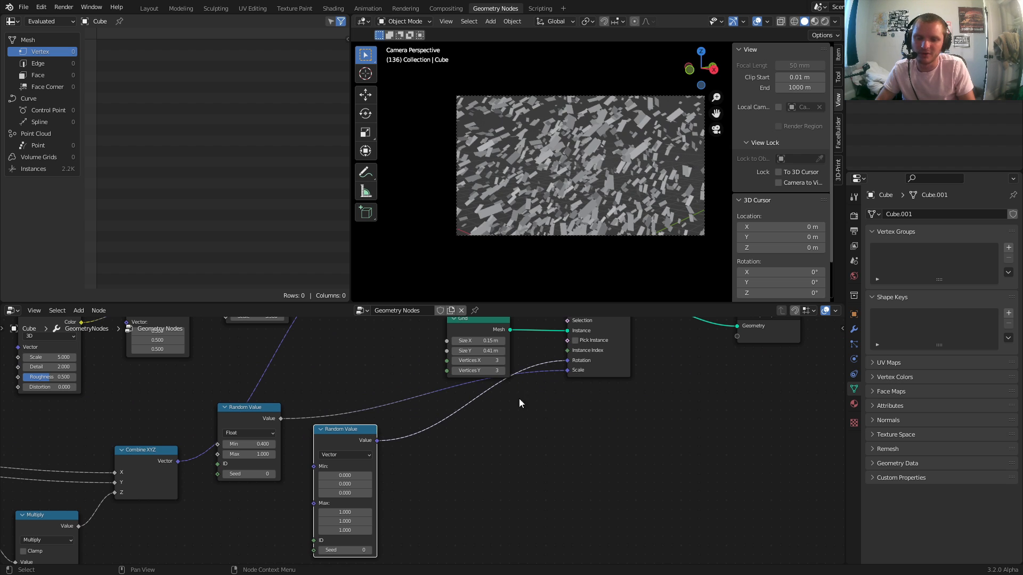
scroll(517, 400, up, 4)
key(shift+a)
click(379, 354)
text(vec)
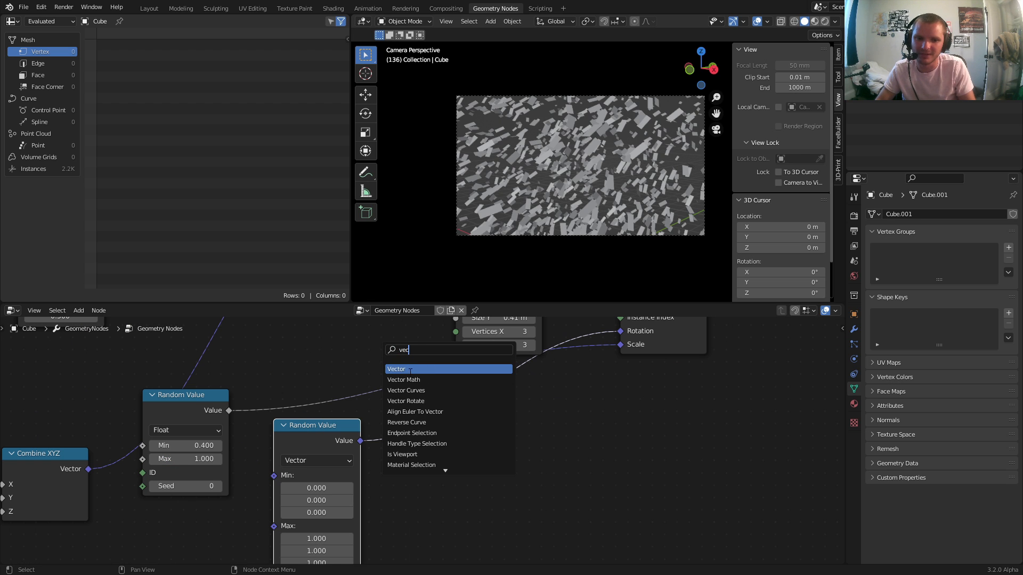
click(417, 379)
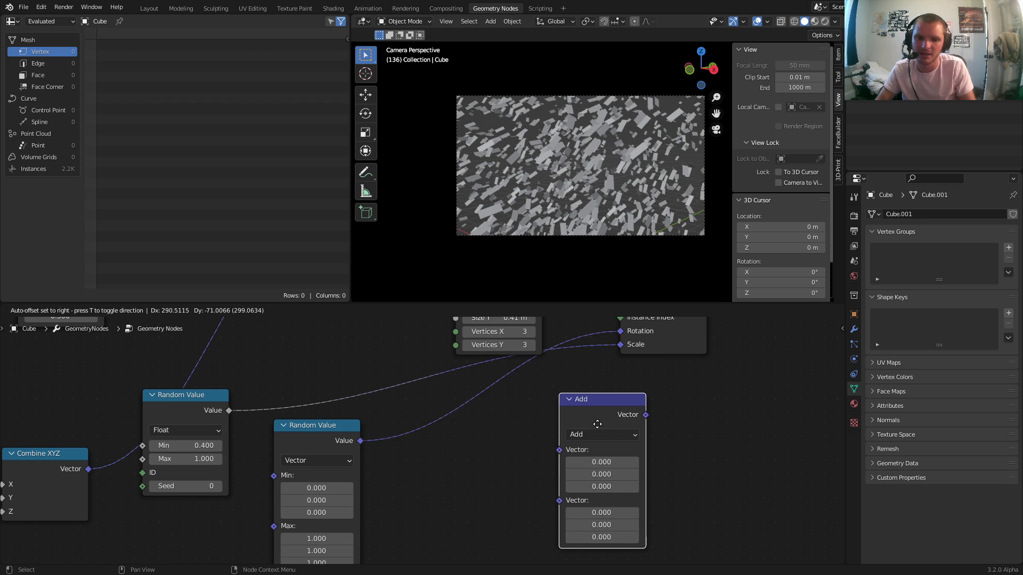
click(591, 421)
key(x)
Step: Insert a Vector Math node between the vector Random Value and the Rotation of Instance on Points, set to Scale
middle_drag(487, 410, 611, 405)
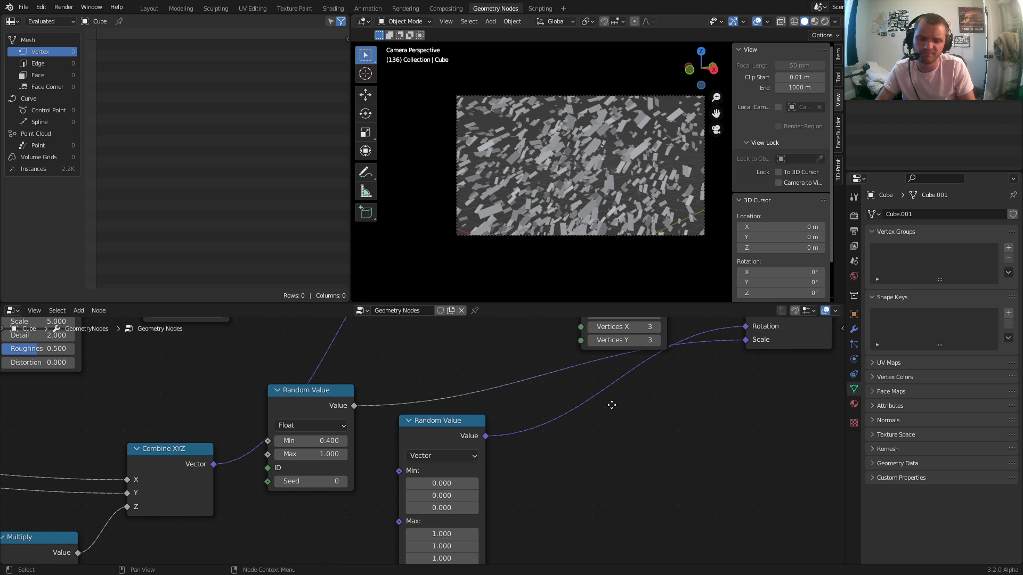
key(shift+a)
click(472, 353)
text(vec)
click(513, 382)
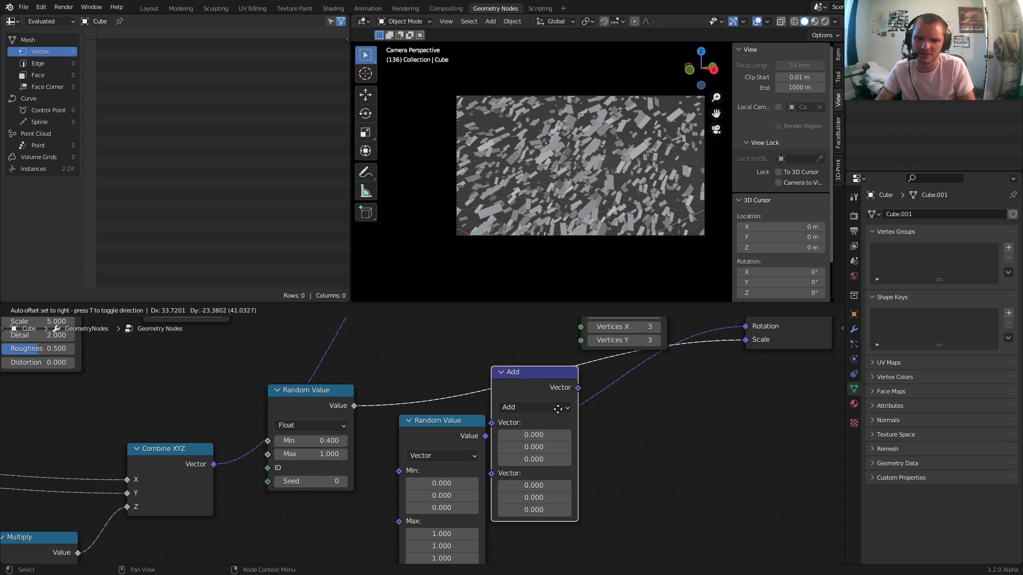
click(607, 411)
middle_drag(607, 411, 562, 385)
scroll(602, 394, up, 2)
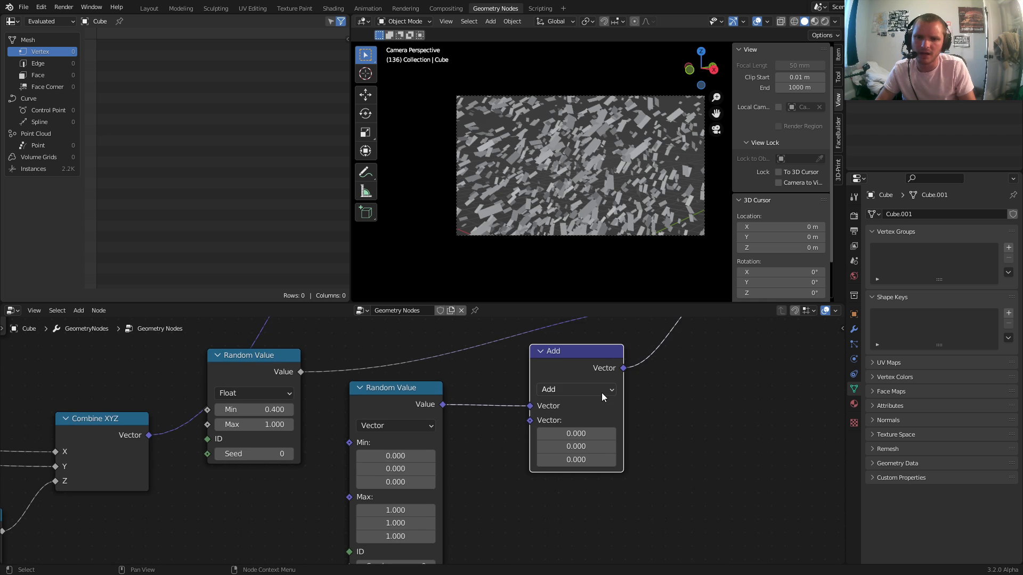
click(601, 381)
click(568, 124)
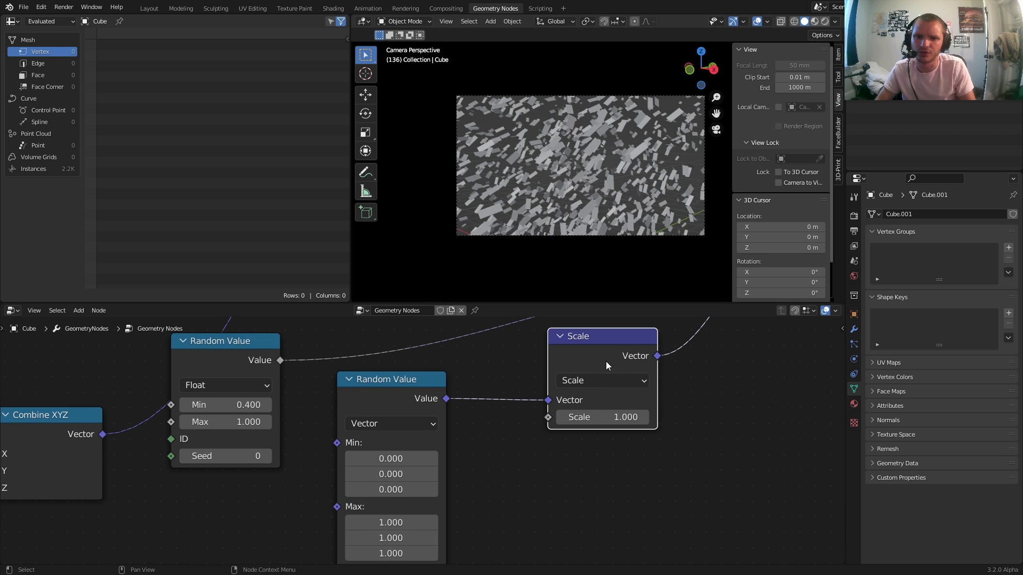
Step: Try larger scale values such as 7.67 on the rotation's Scale node and undo the change
drag(629, 417, 847, 417)
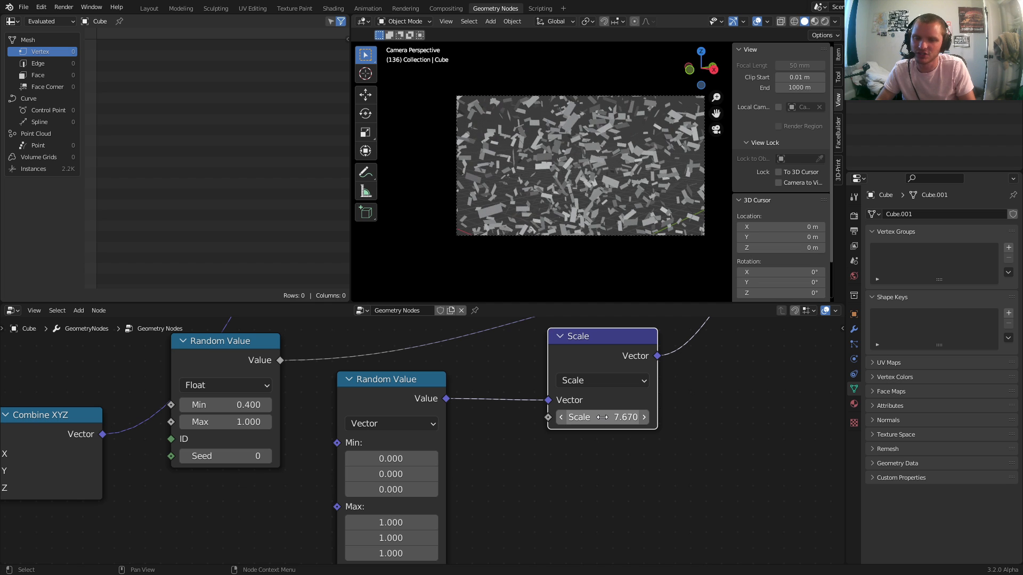
key(ctrl+z)
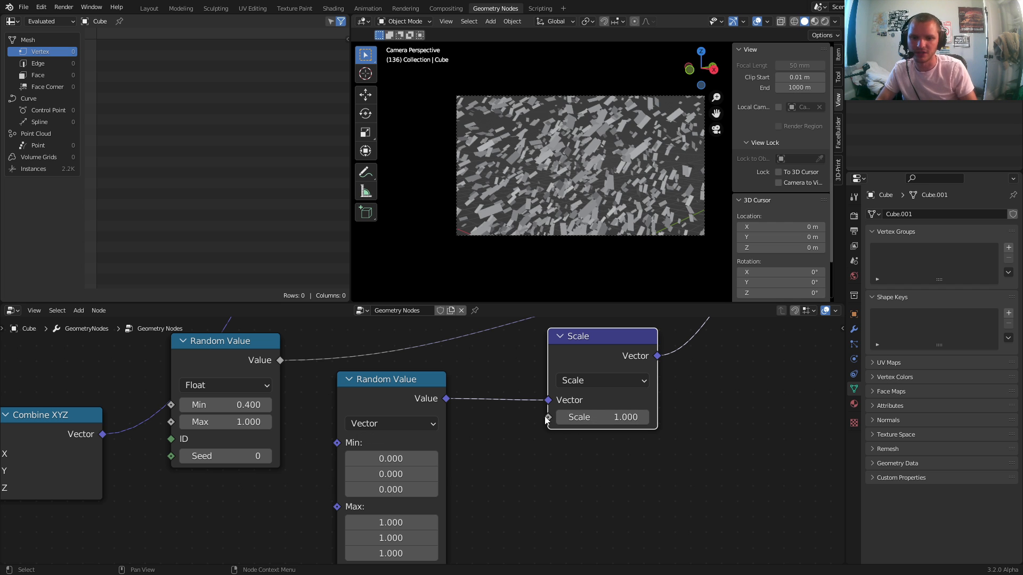
Step: Drive the rotation Scale node's factor with the Seconds output of a new Scene Time node and play the animation
drag(547, 420, 453, 461)
text(scene)
key(Return)
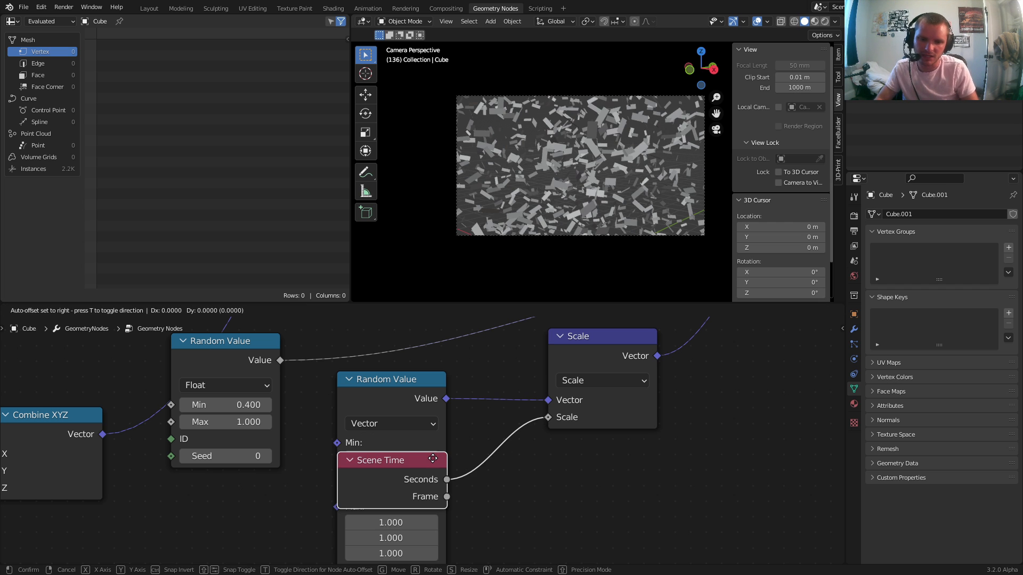
click(500, 451)
key(space)
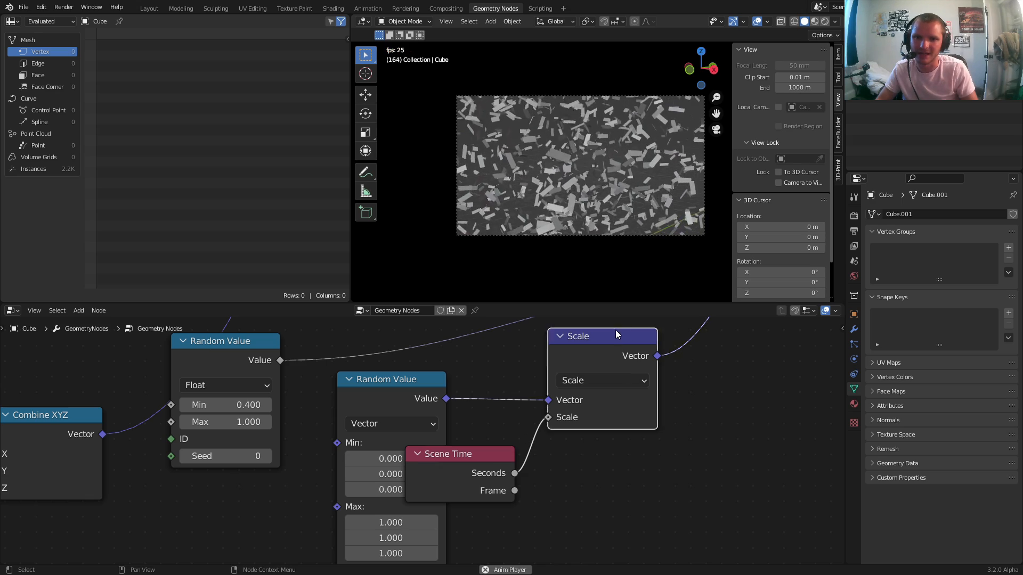
Step: Spread the rotation's Scale and Scene Time nodes apart and replay the animation through the camera from the beginning
drag(615, 331, 733, 329)
scroll(506, 441, down, 3)
middle_drag(470, 452, 497, 394)
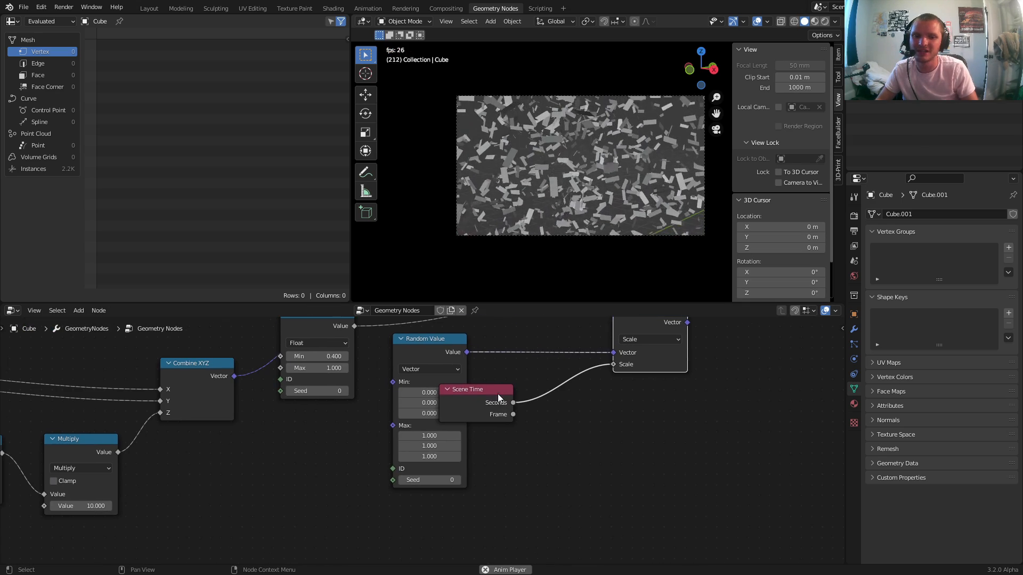
drag(497, 398, 439, 492)
key(space)
middle_drag(468, 463, 486, 435)
key(space)
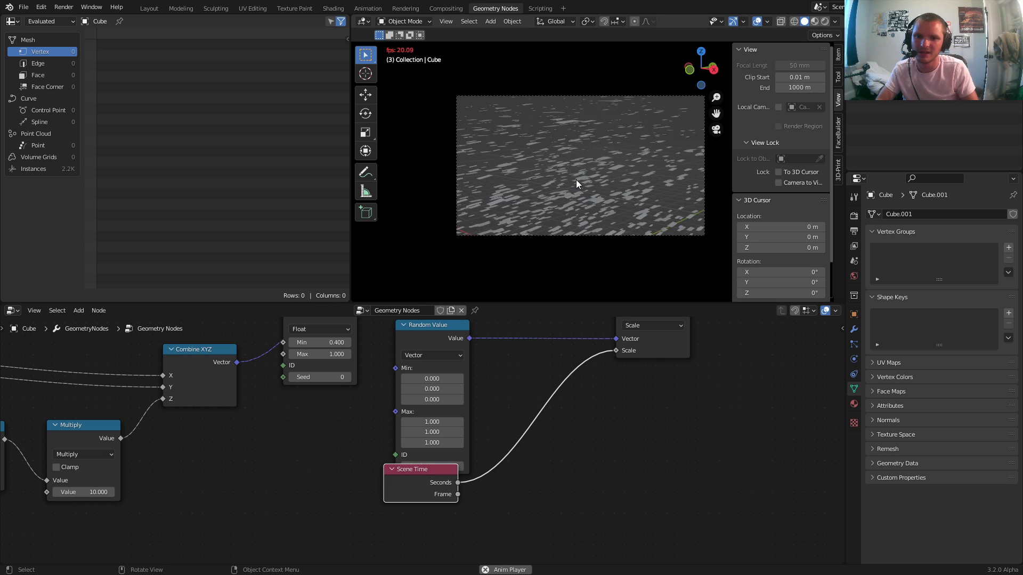
key(Escape)
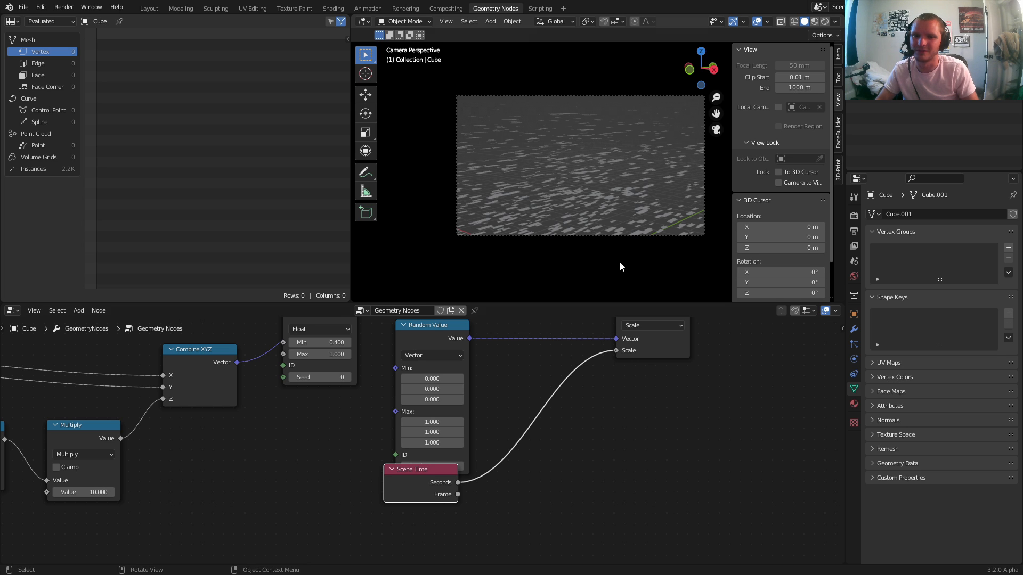
Step: Insert an Add math node with value 2 between Scene Time's Seconds and the Scale factor, and review the playback
key(shift+a)
click(533, 325)
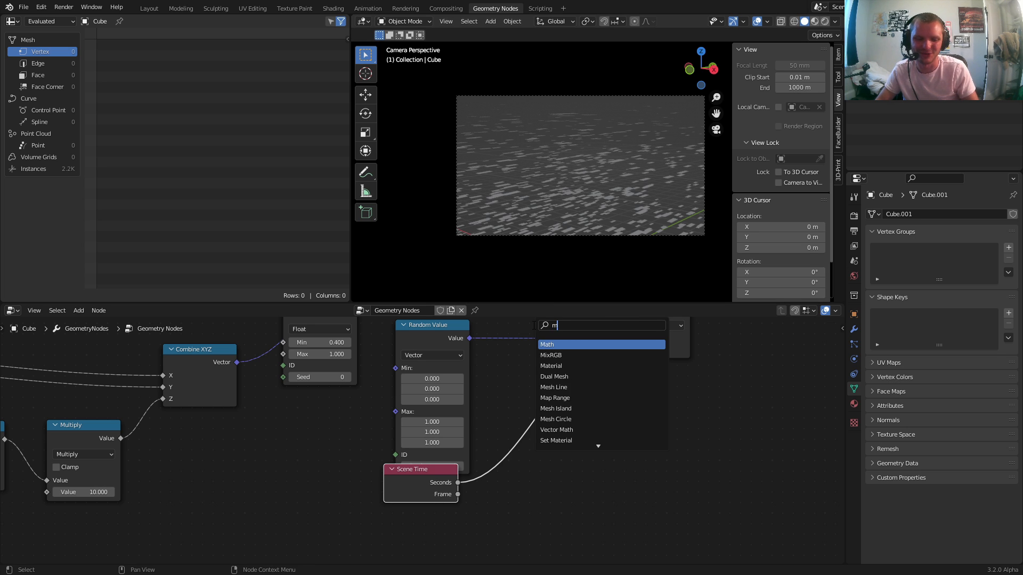
text(mat)
key(Return)
click(551, 443)
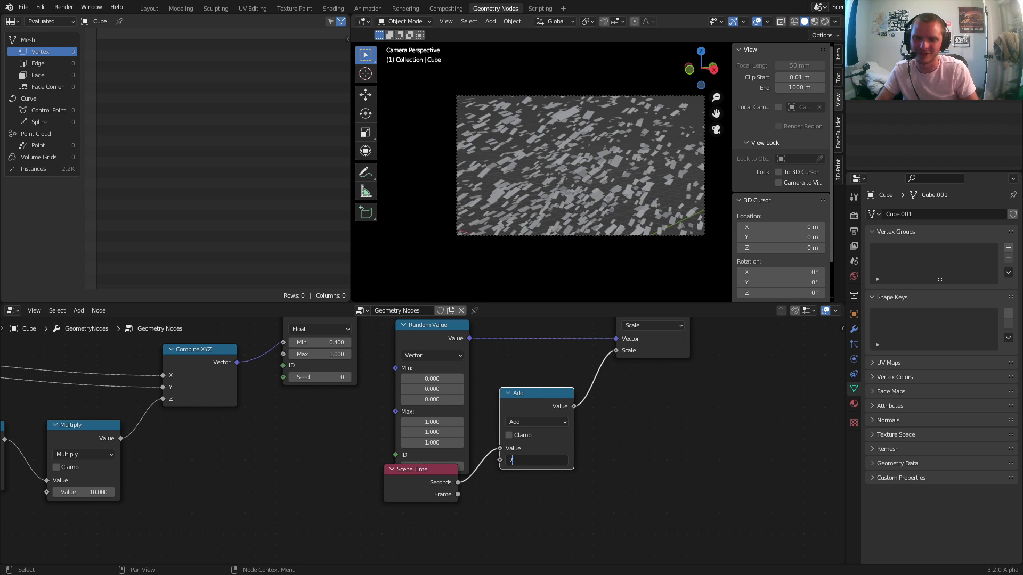
key(Return)
drag(549, 400, 545, 438)
drag(624, 509, 410, 523)
key(space)
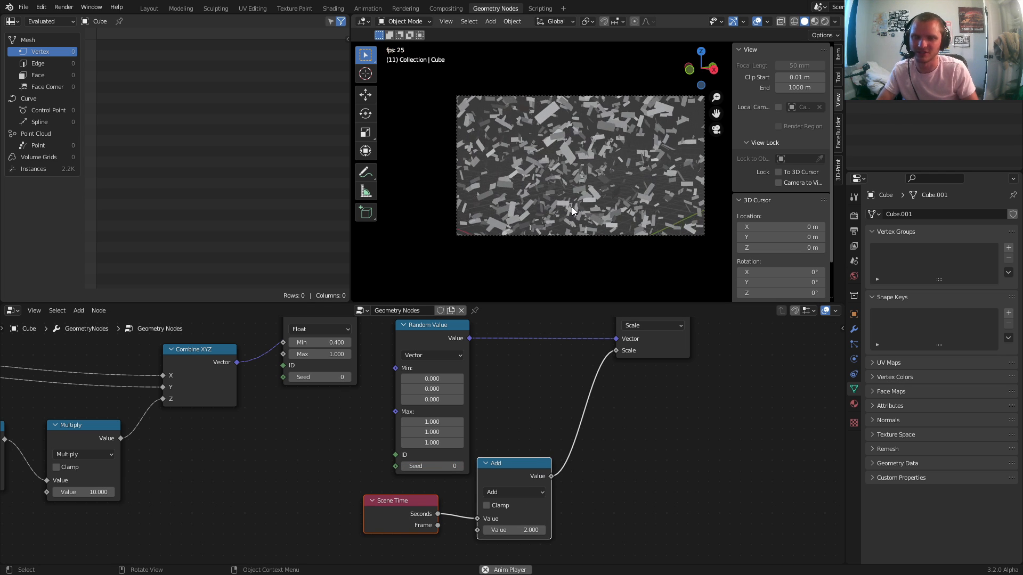
middle_drag(618, 175, 615, 182)
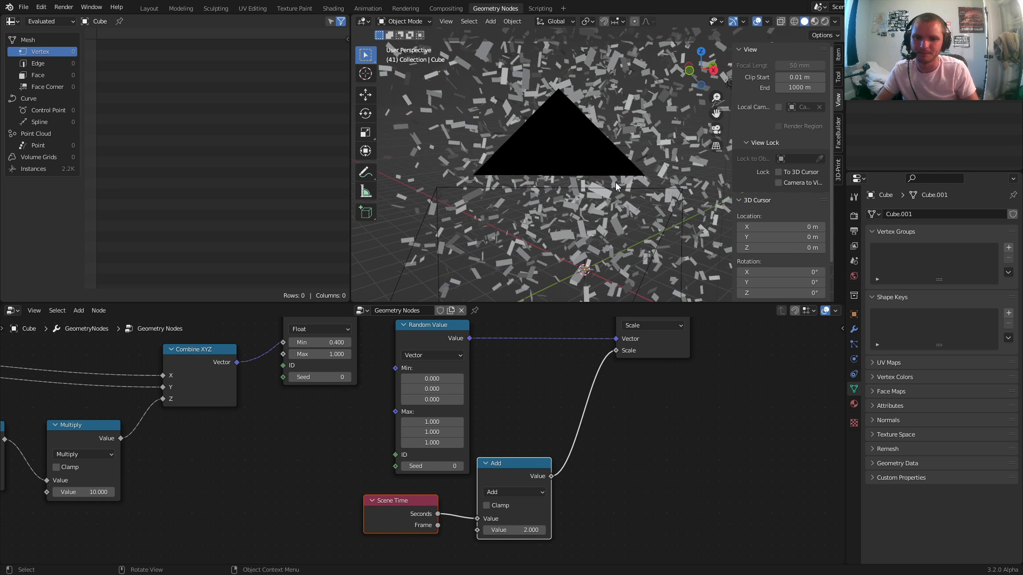
click(716, 130)
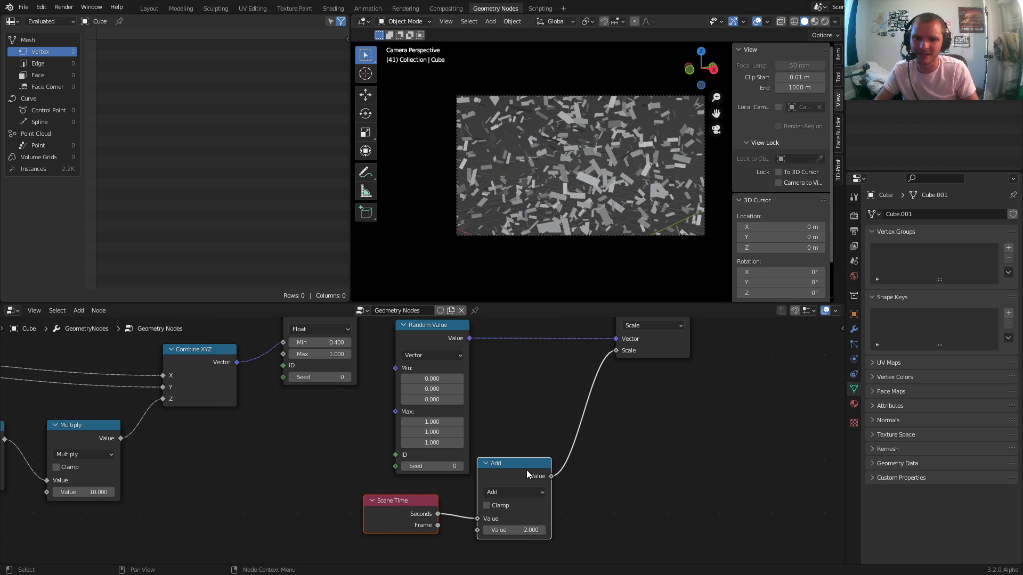
Step: Duplicate the Add node, insert the copy between Add and the rotation's Scale node, and set it to Multiply
key(shift+d)
click(608, 423)
click(626, 436)
key(m)
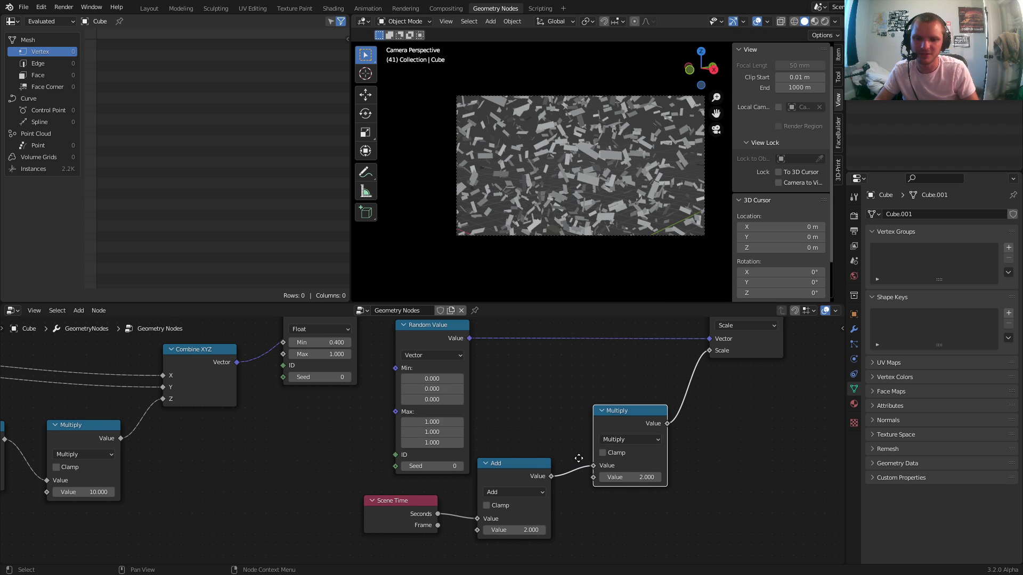
Step: Feed the Multiply node's second value from a new float Random Value node with Max set to 10
middle_drag(578, 458, 593, 356)
drag(607, 374, 553, 444)
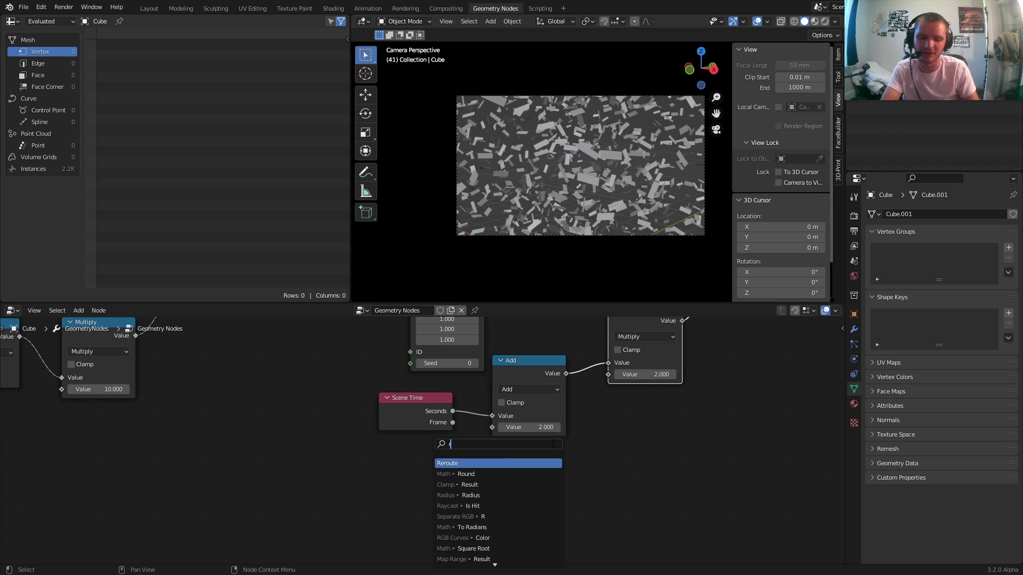
key(Return)
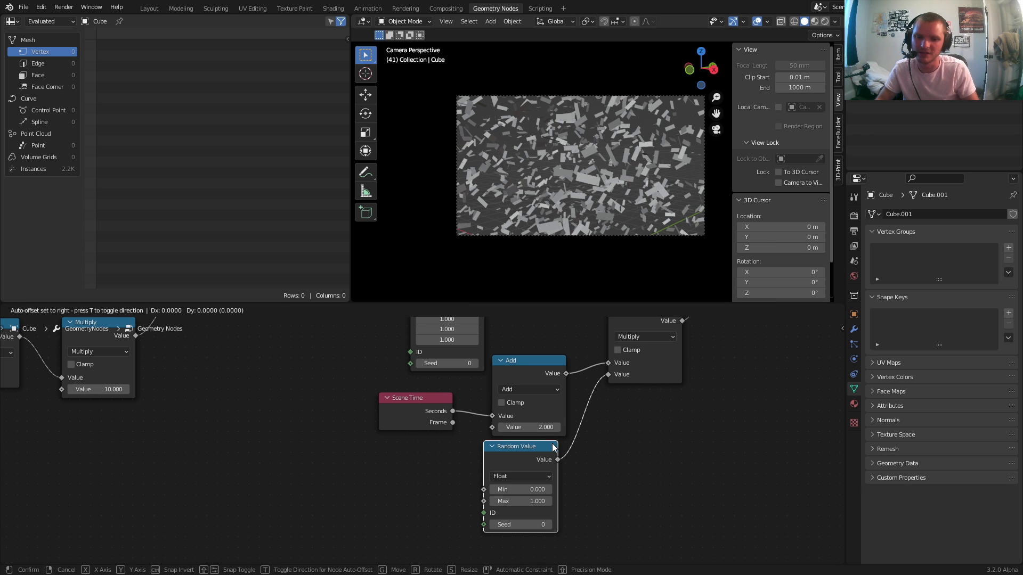
click(553, 447)
key(space)
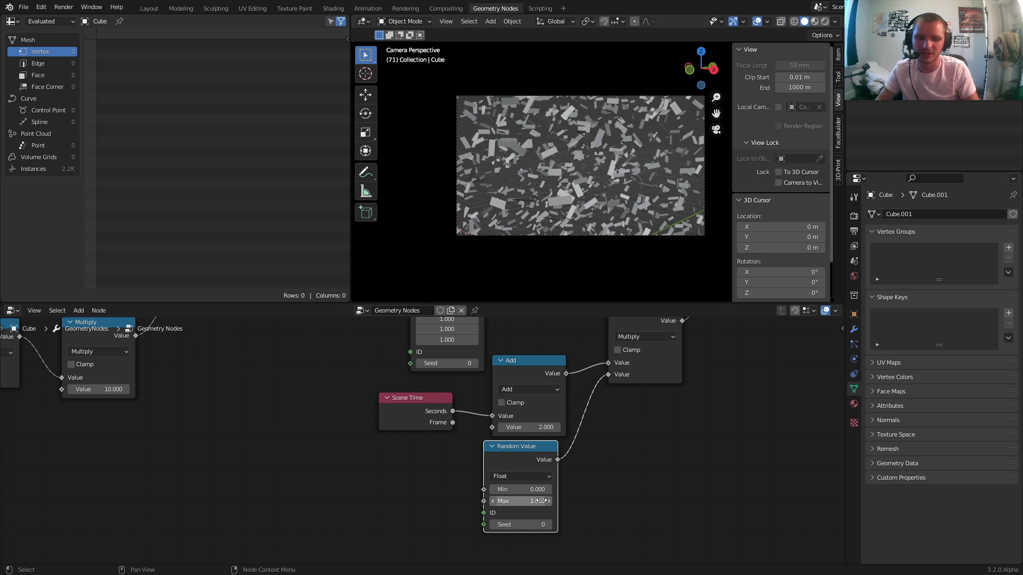
text(10)
key(Return)
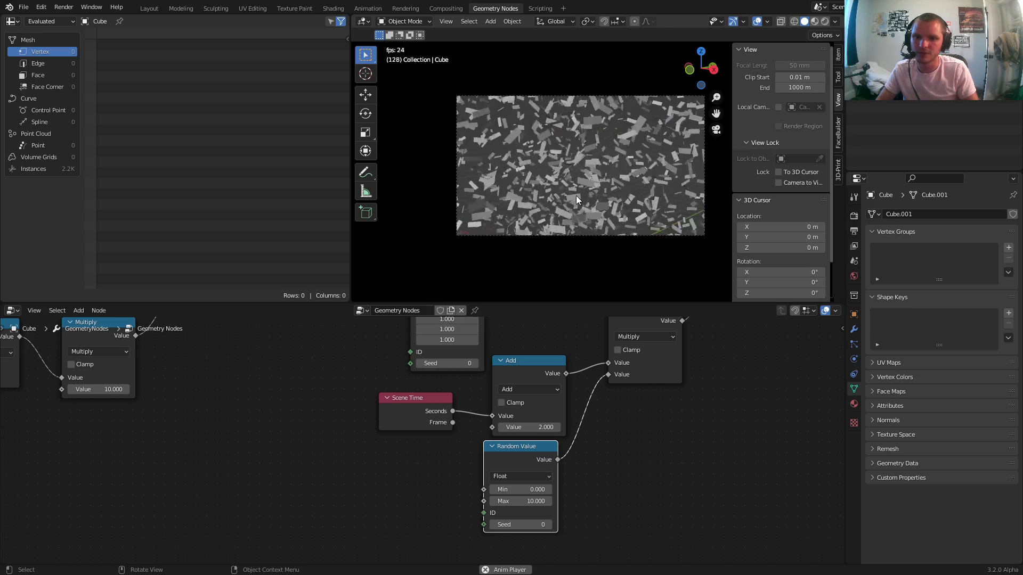
Step: Examine the falling and spinning confetti during playback, both from outside and through the camera
key(KP_0)
scroll(594, 198, down, 3)
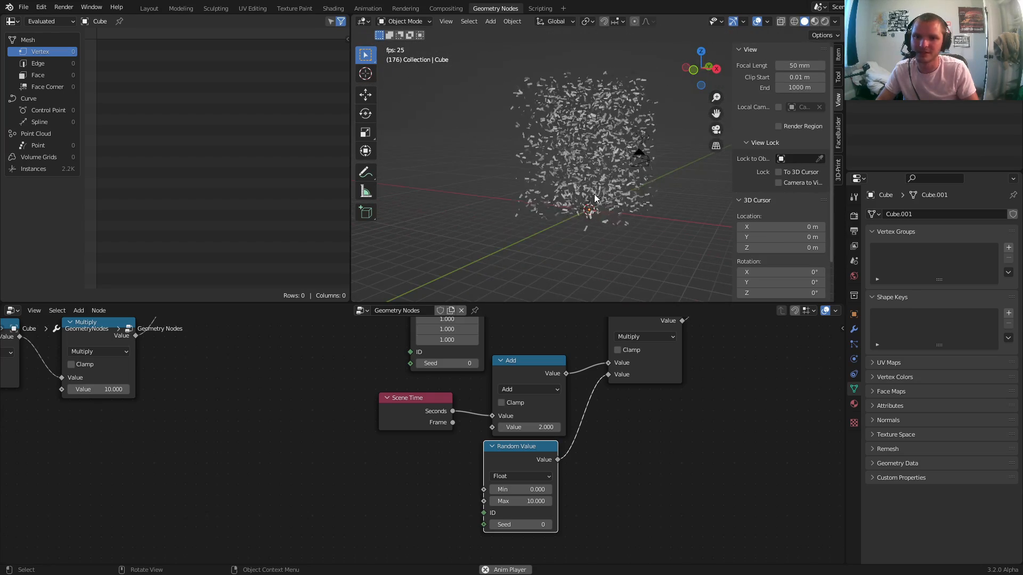
key(space)
scroll(613, 399, down, 7)
middle_drag(669, 396, 555, 537)
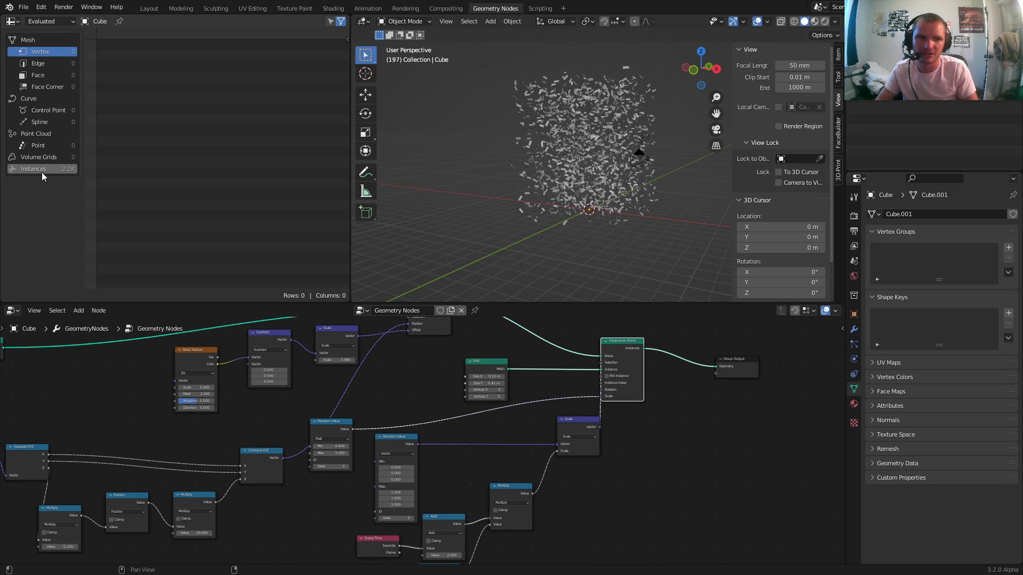
click(716, 130)
key(space)
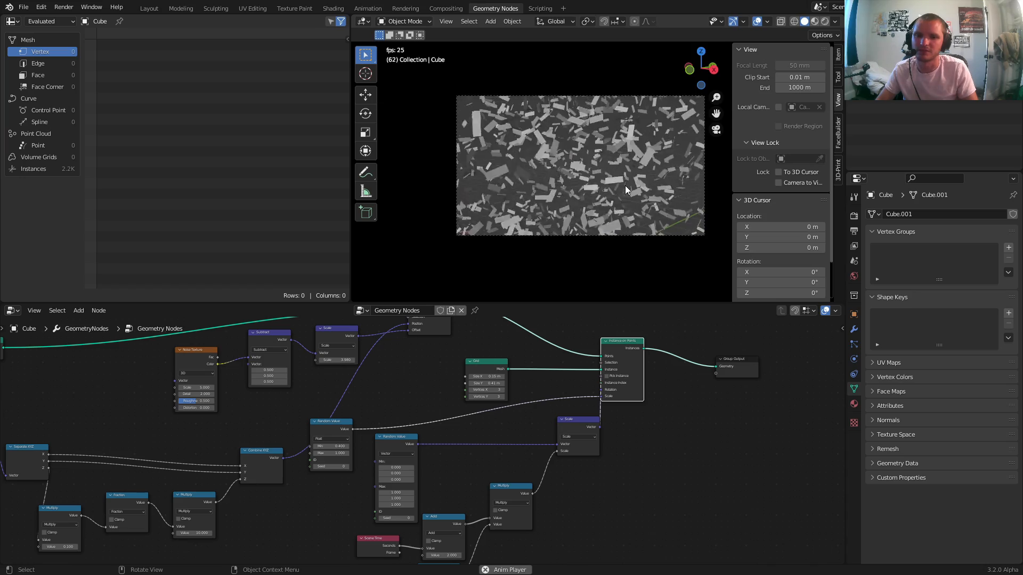
click(715, 130)
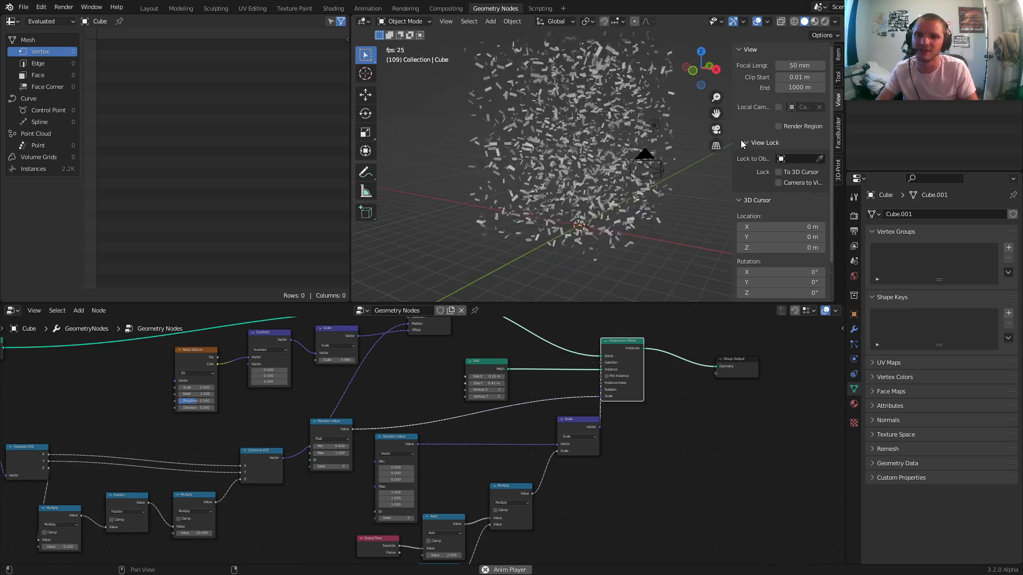
click(716, 130)
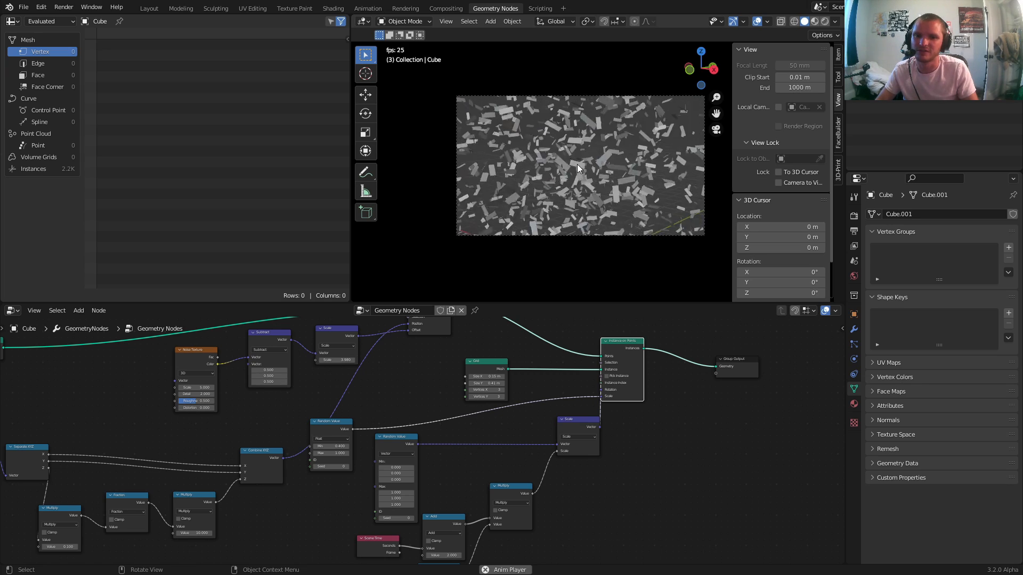
key(space)
Step: Insert a Set Material node between Instance on Points and Group Output and assign the existing material named Material
scroll(673, 338, up, 4)
middle_drag(674, 339, 512, 410)
scroll(527, 391, up, 4)
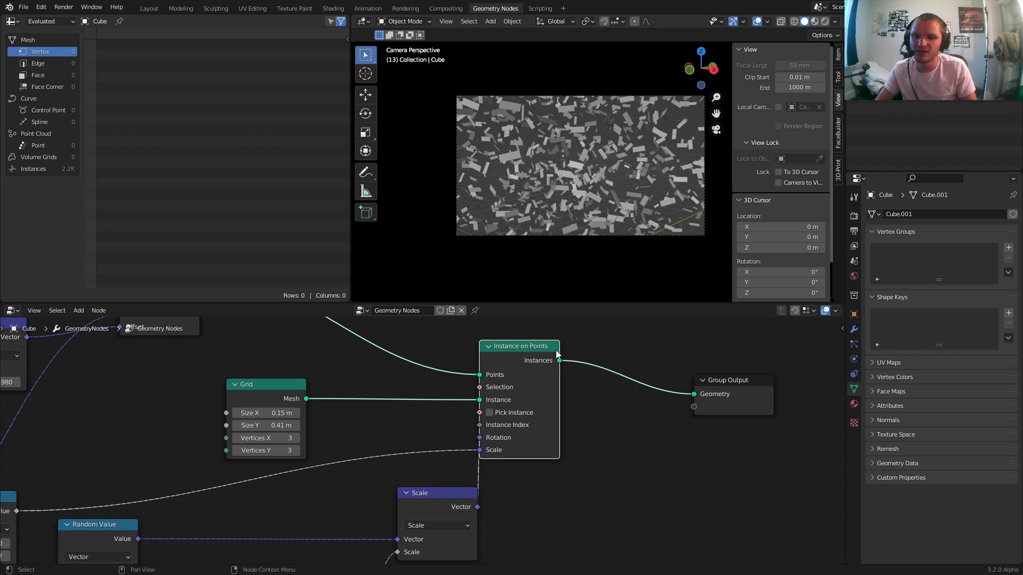
key(shift+a)
text(set m)
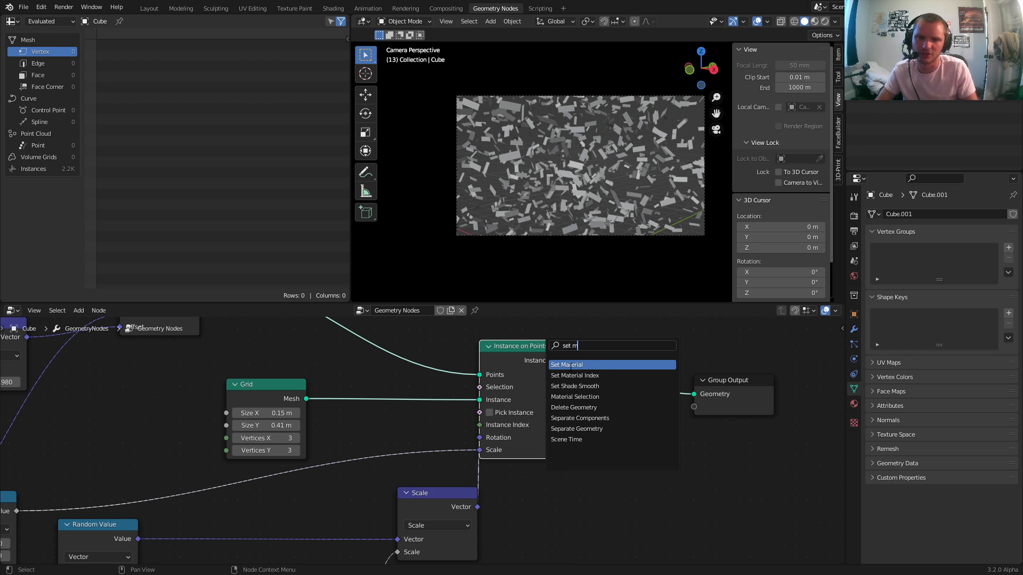
click(571, 366)
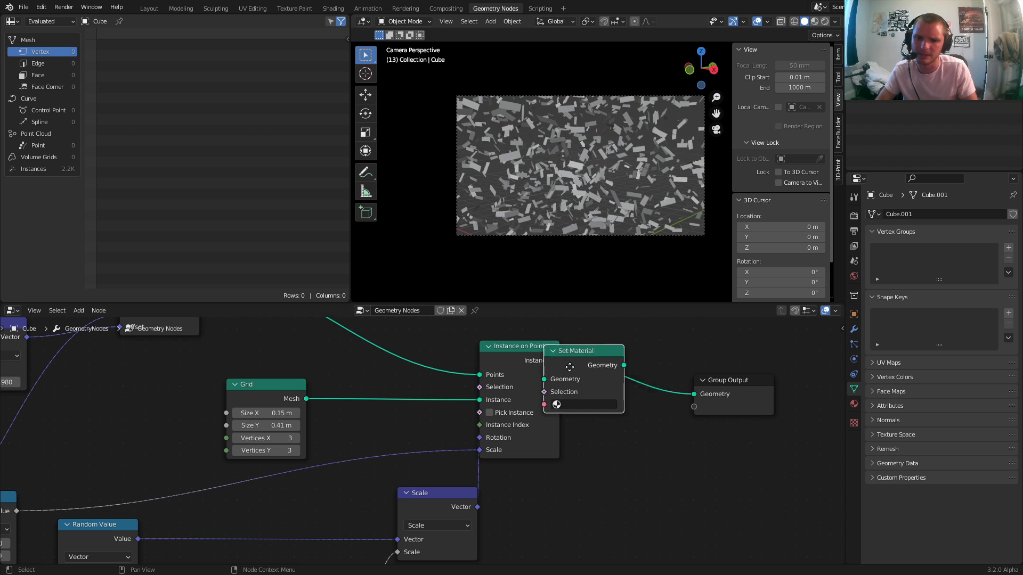
click(641, 410)
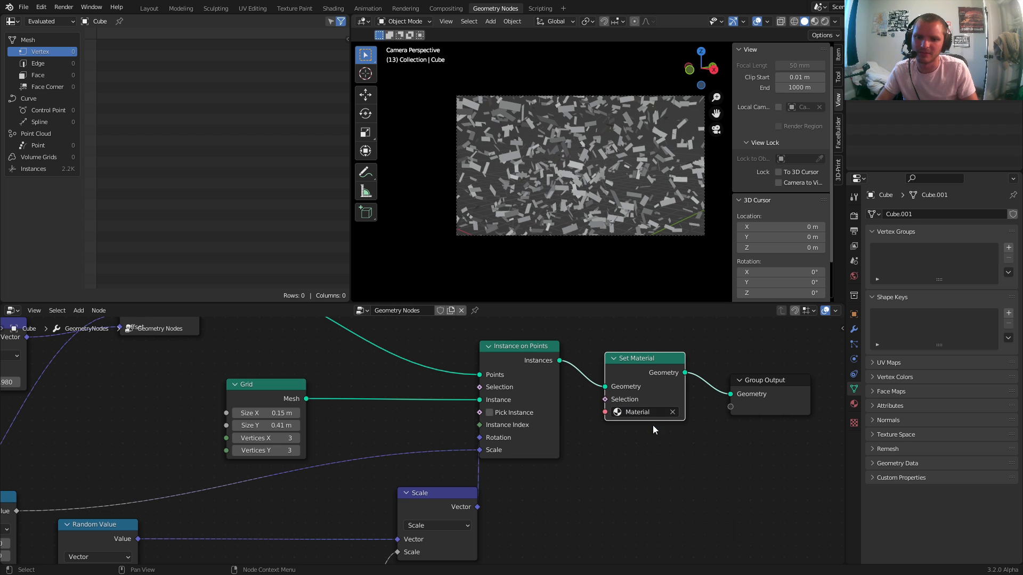
Step: Switch the 3D view to rendered shading and split the node editor to open a Shader Editor beside it
click(825, 22)
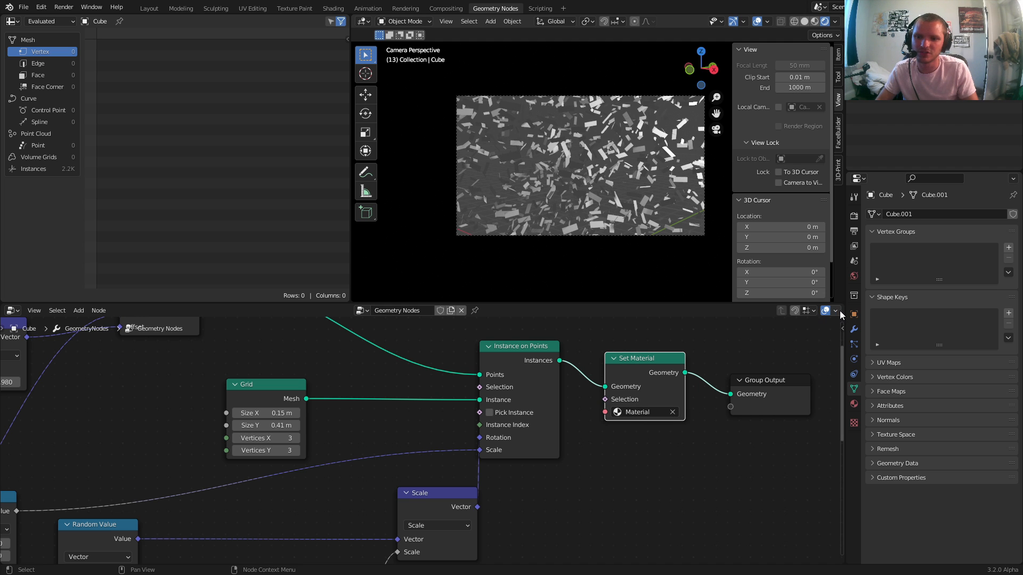
drag(839, 311, 301, 320)
click(314, 310)
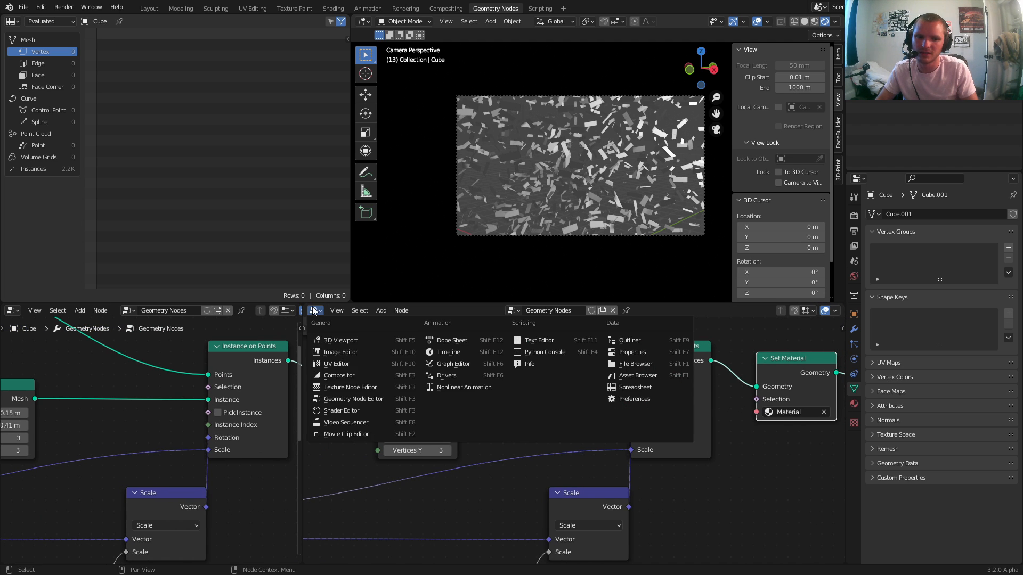
click(346, 411)
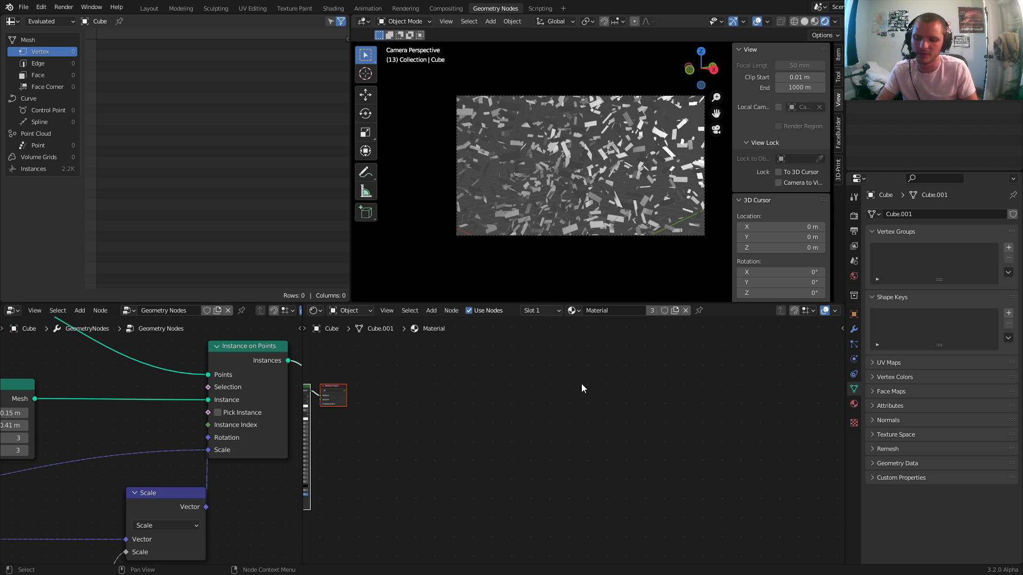
Step: Rename the confetti's material to "availableonpatreon" in the Shader Editor
key(Home)
scroll(581, 388, up, 9)
scroll(298, 397, up, 1)
middle_drag(212, 388, 169, 437)
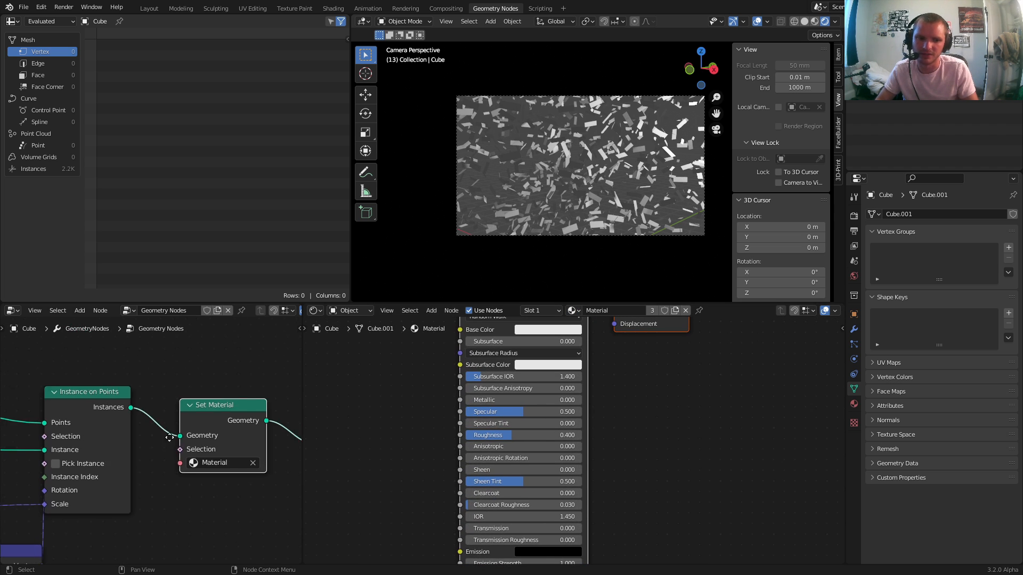
double_click(630, 310)
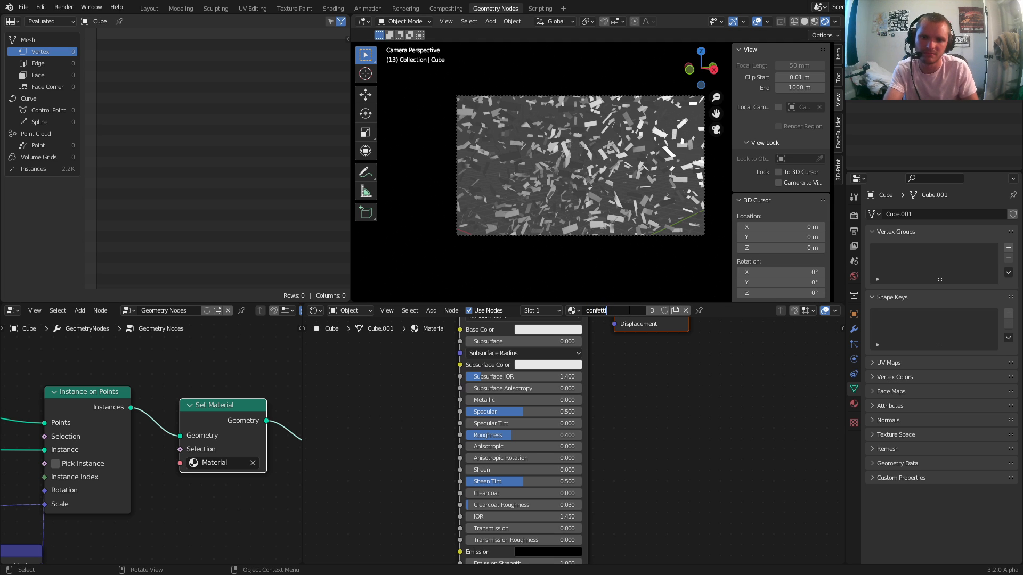
double_click(628, 309)
text(availableonpatreon)
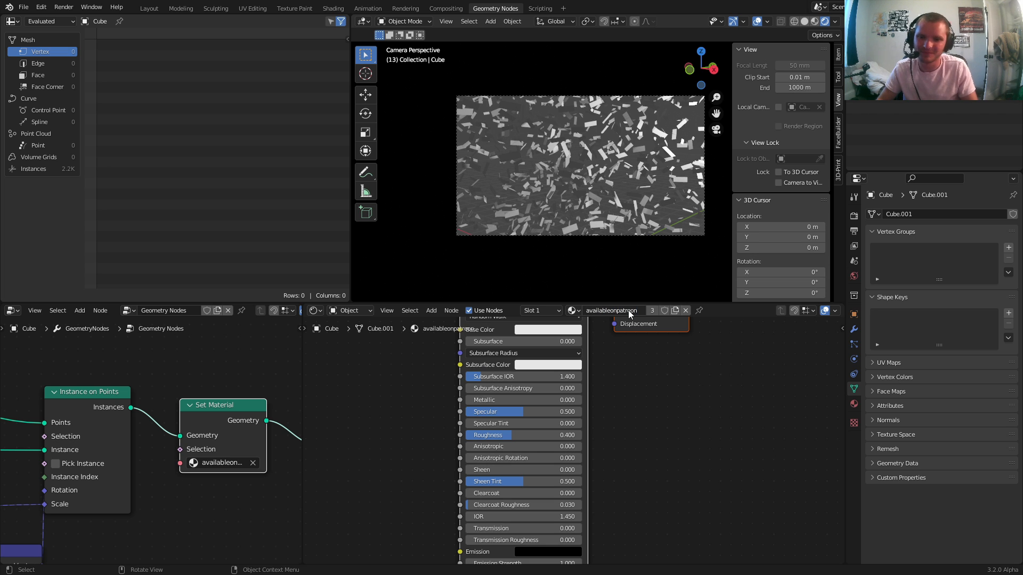
Step: Try a different Base Color on the Principled BSDF and undo the change
middle_drag(586, 347, 652, 390)
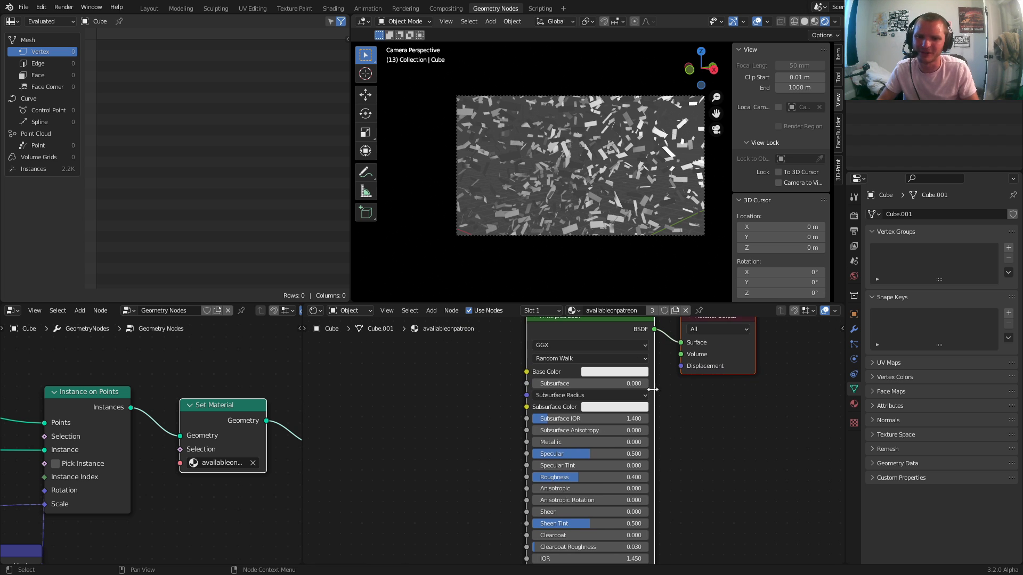
click(610, 374)
drag(622, 288, 645, 245)
key(ctrl+z)
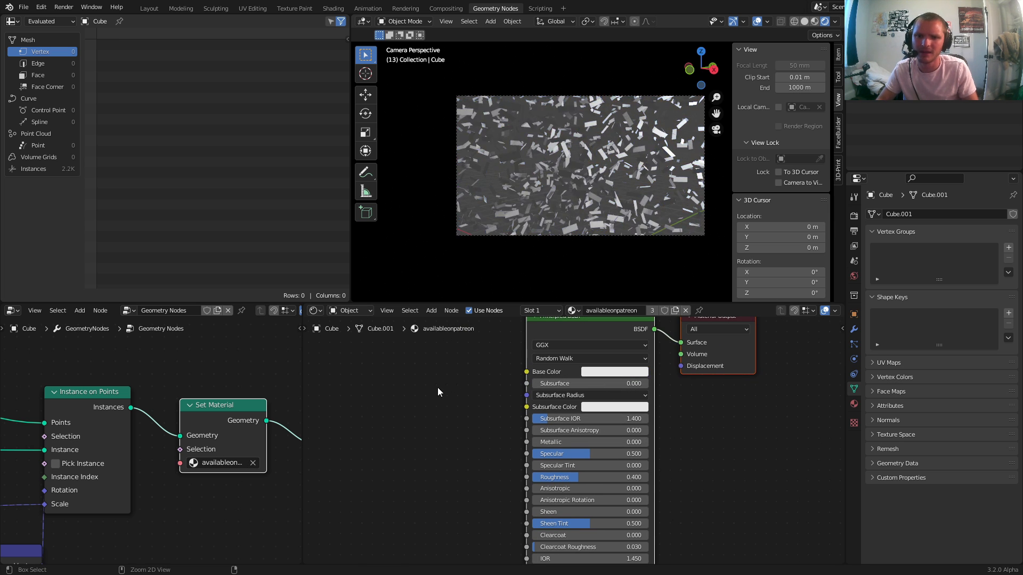
Step: Add a Geometry node to the confetti material and preview its outputs through to Random Per Island
middle_drag(362, 392, 479, 383)
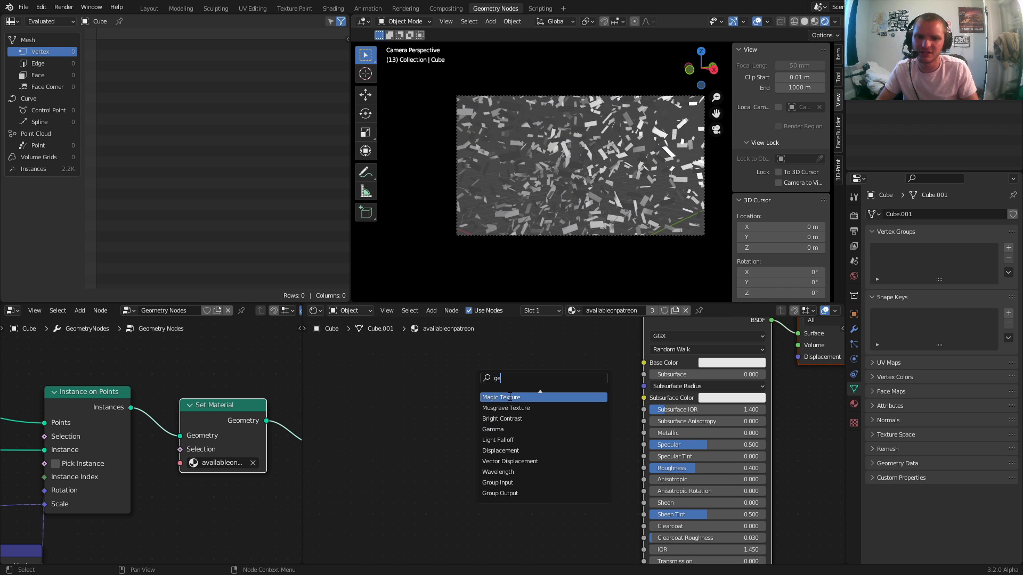
click(519, 398)
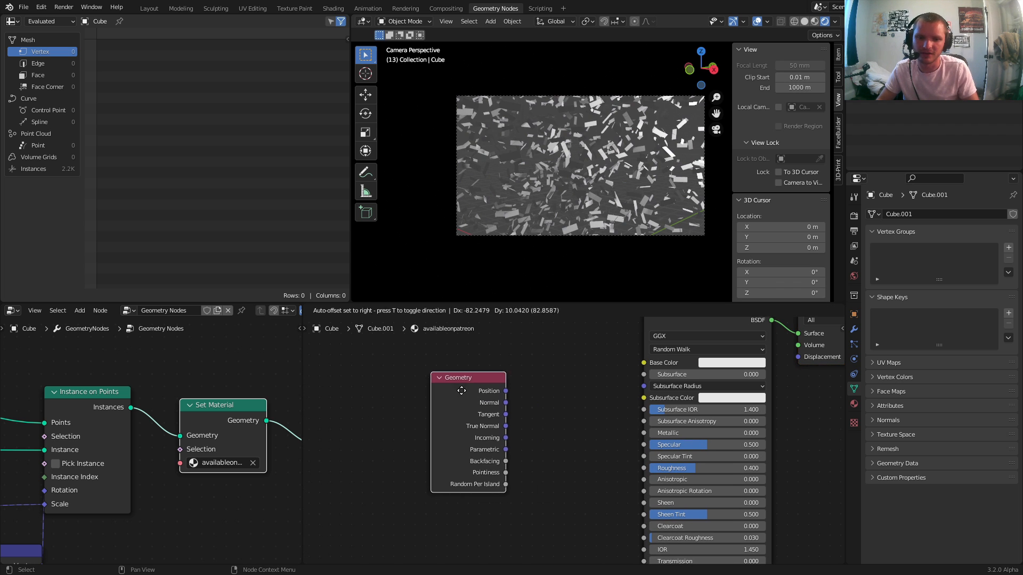
click(452, 379)
ctrl+shift+click(452, 380)
ctrl+shift+click(452, 379)
ctrl+shift+click(452, 380)
ctrl+shift+click(452, 379)
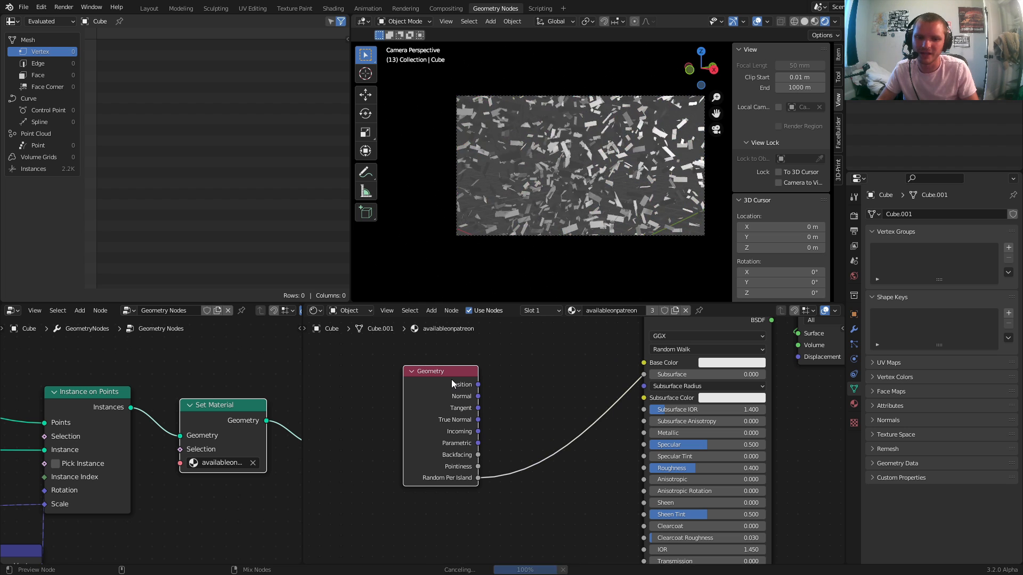
Step: Switch the scene's render engine from Eevee to Cycles
click(853, 216)
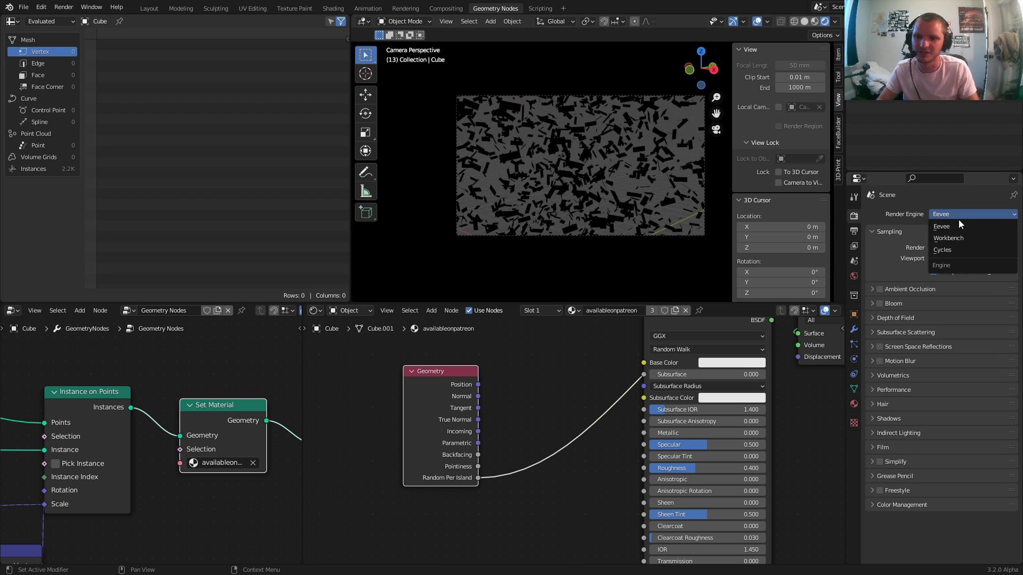
click(960, 247)
click(957, 245)
click(952, 261)
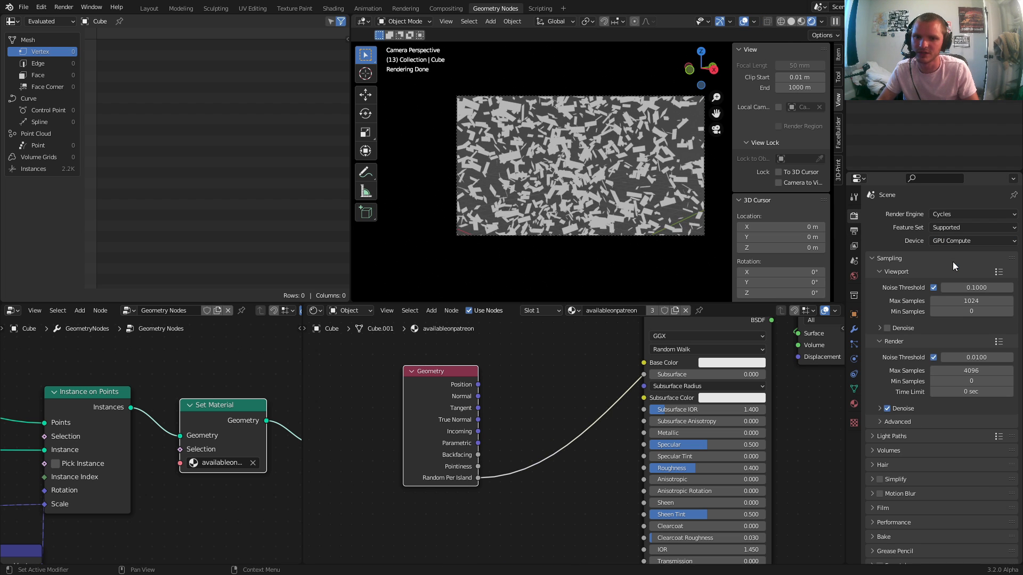
Step: Insert a Realize Instances node between Instance on Points and Set Material, and play the animation briefly from an orbited view
scroll(212, 432, down, 3)
key(shift+a)
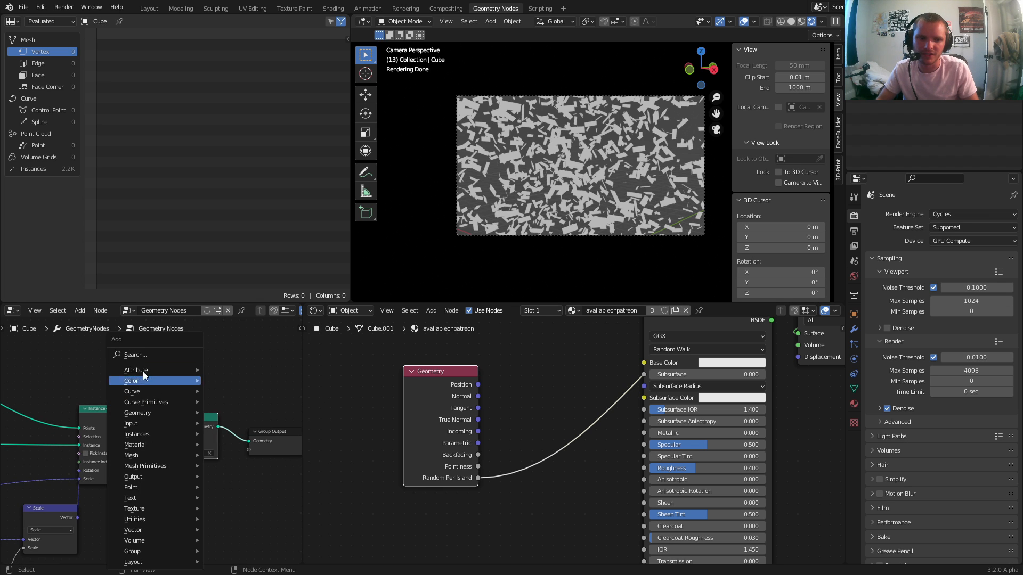
click(142, 354)
key(Return)
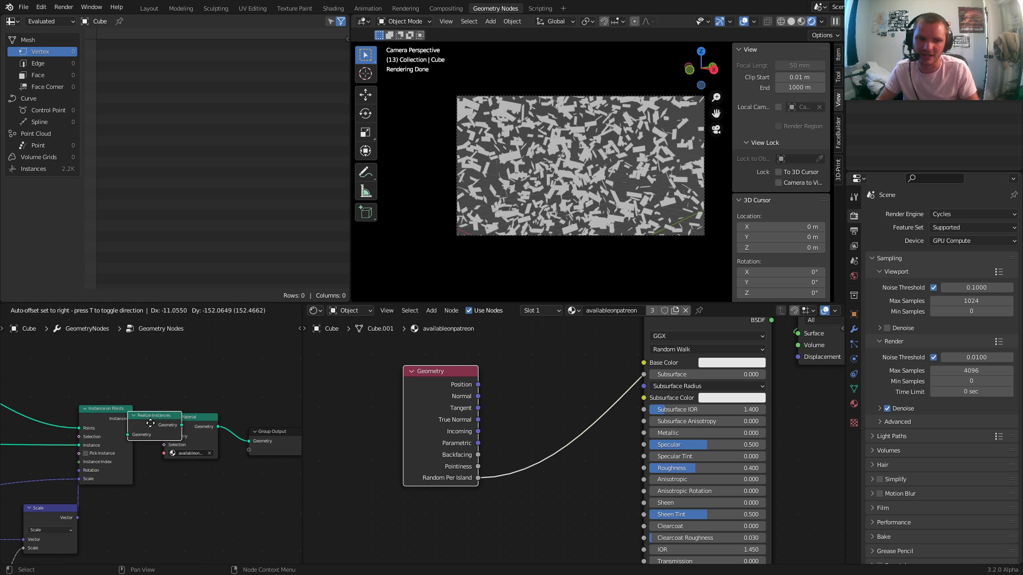
click(148, 422)
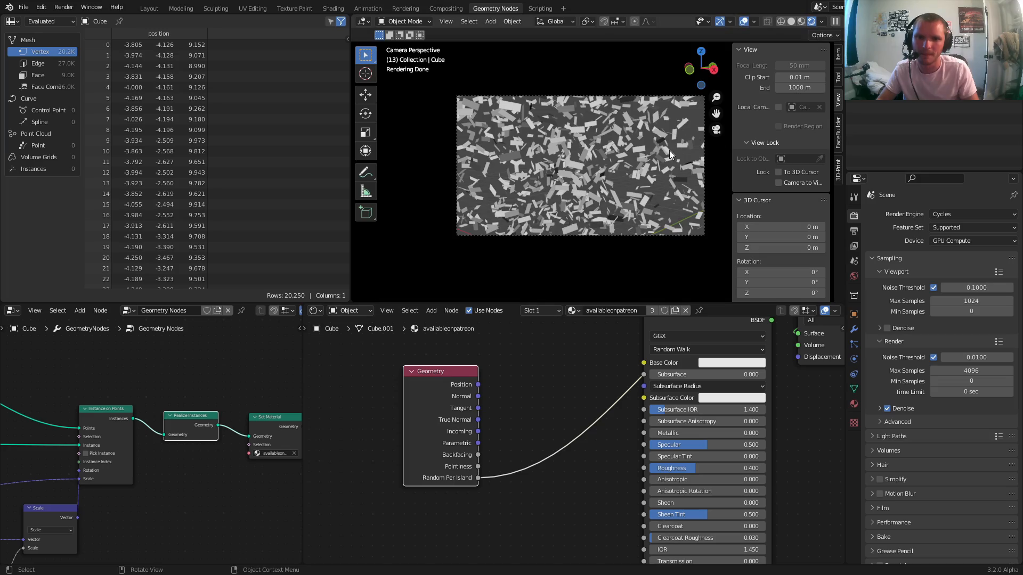
scroll(665, 145, up, 2)
middle_drag(561, 168, 580, 172)
key(space)
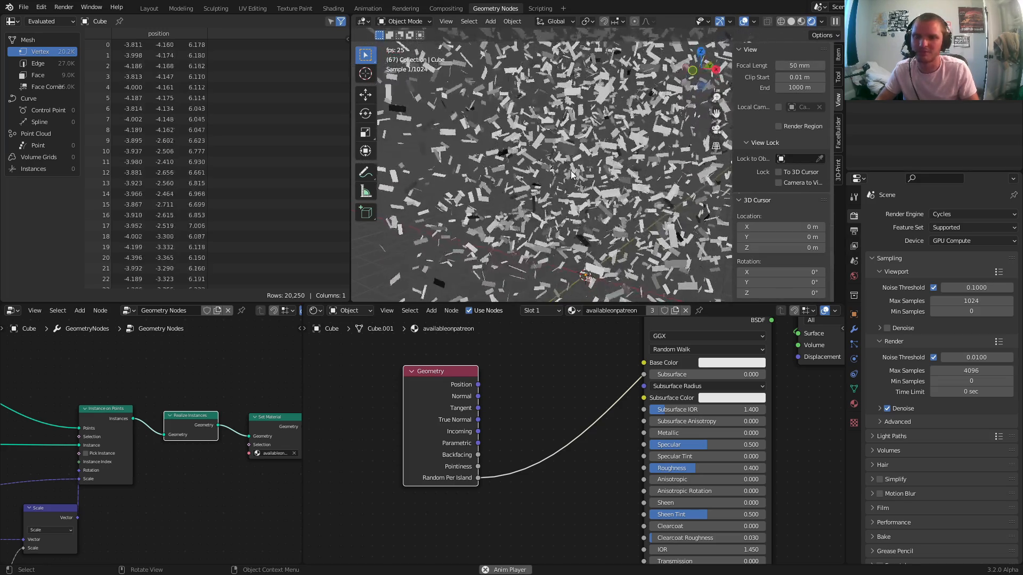
key(space)
Step: Add a Hue Saturation Value node after the Geometry node and feed Random Per Island into its Hue input
drag(472, 411, 411, 411)
key(shift+a)
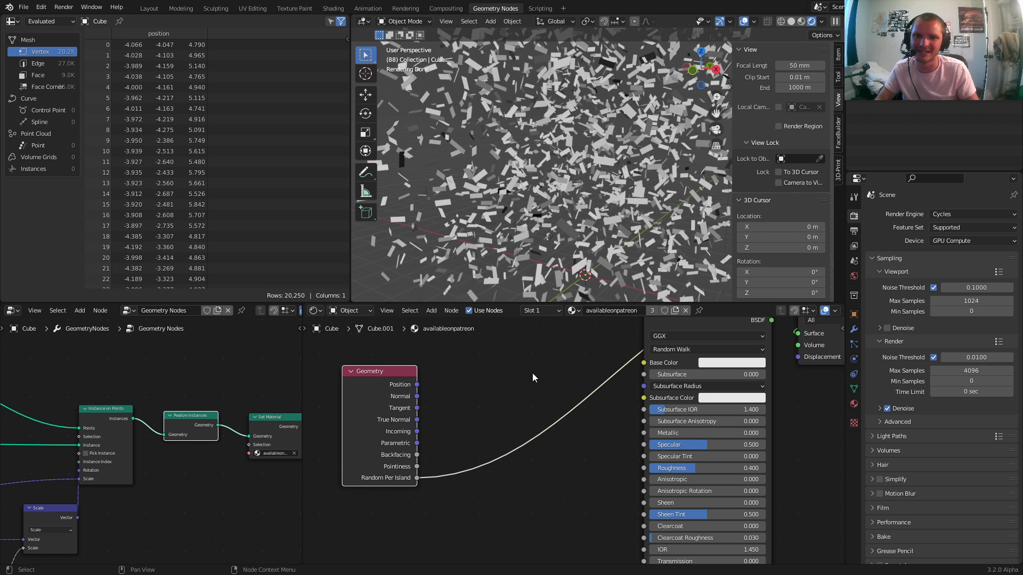
click(506, 371)
text(hu)
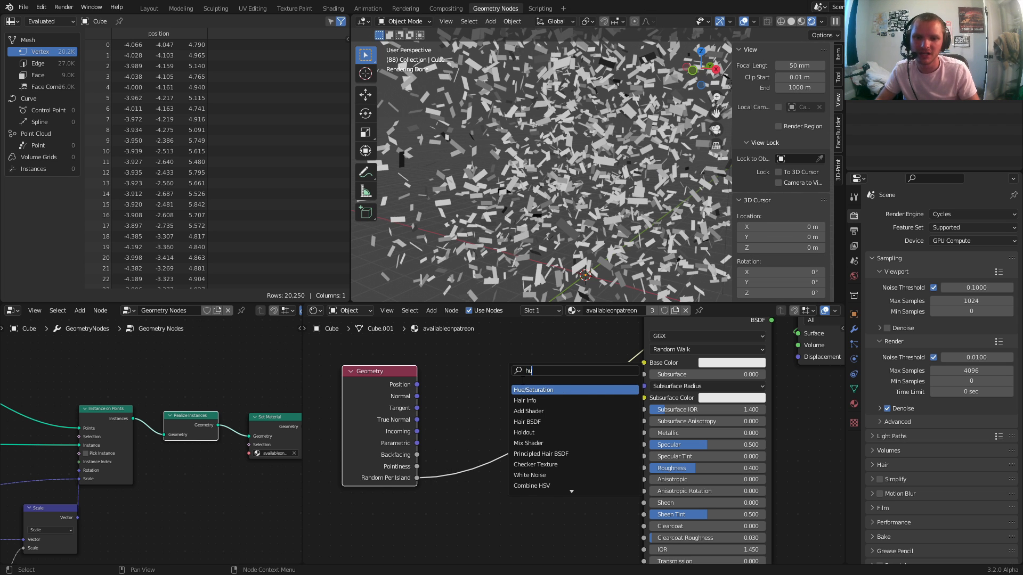
key(Return)
drag(505, 451, 507, 403)
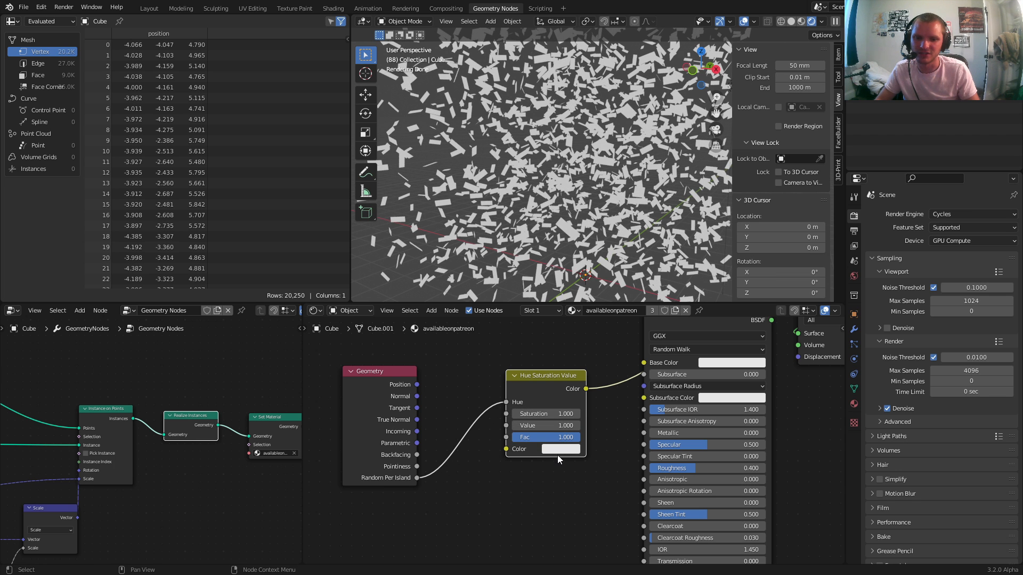
Step: Set the Hue Saturation Value node's Color to a fully saturated red and play a few frames of the animation
click(558, 453)
click(578, 374)
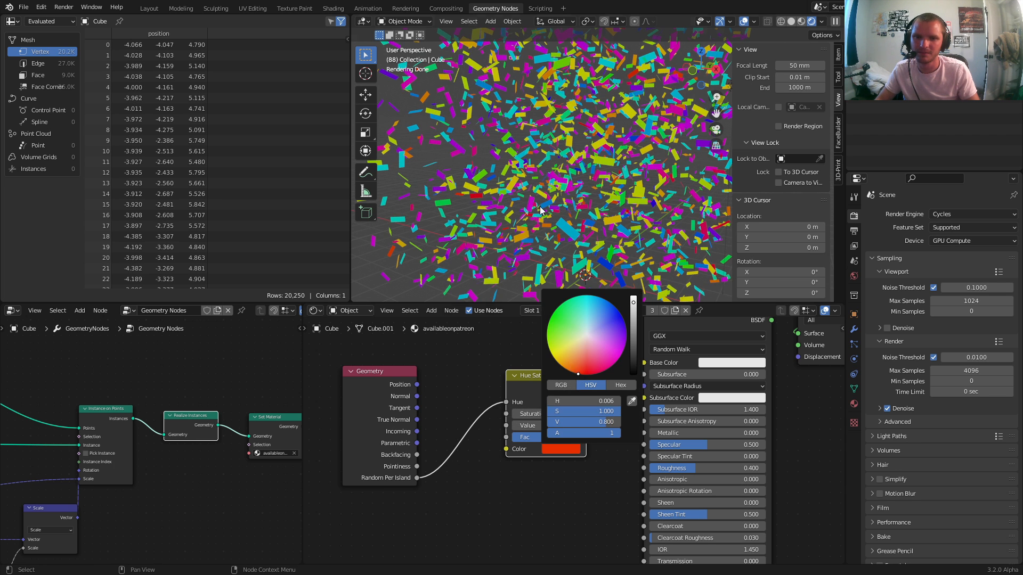
click(556, 452)
drag(561, 357, 582, 374)
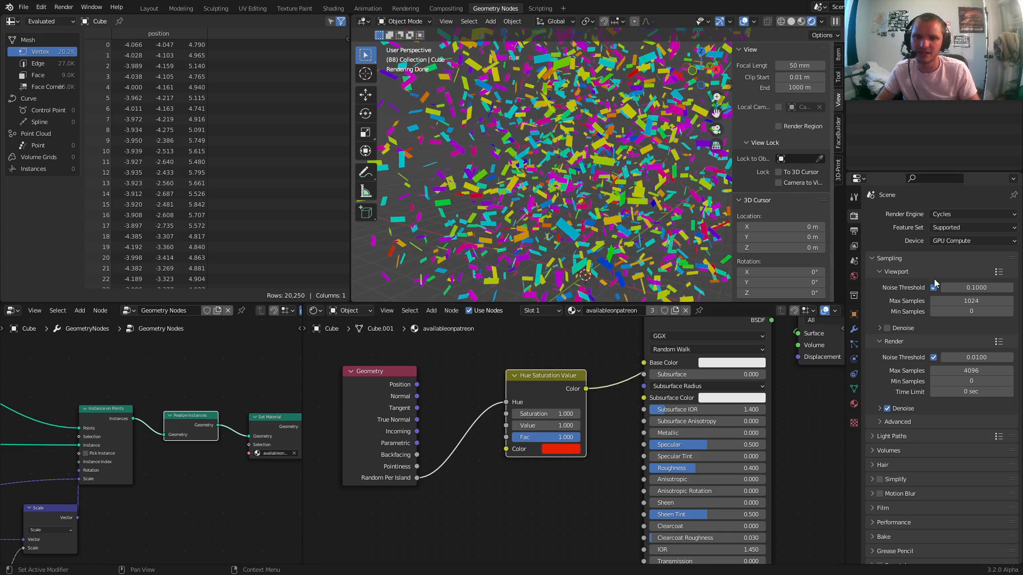
key(space)
key(space)
Step: Connect the Hue Saturation Value colour to the Principled BSDF's Base Color and play the shaded confetti in camera and perspective views
drag(644, 356, 645, 362)
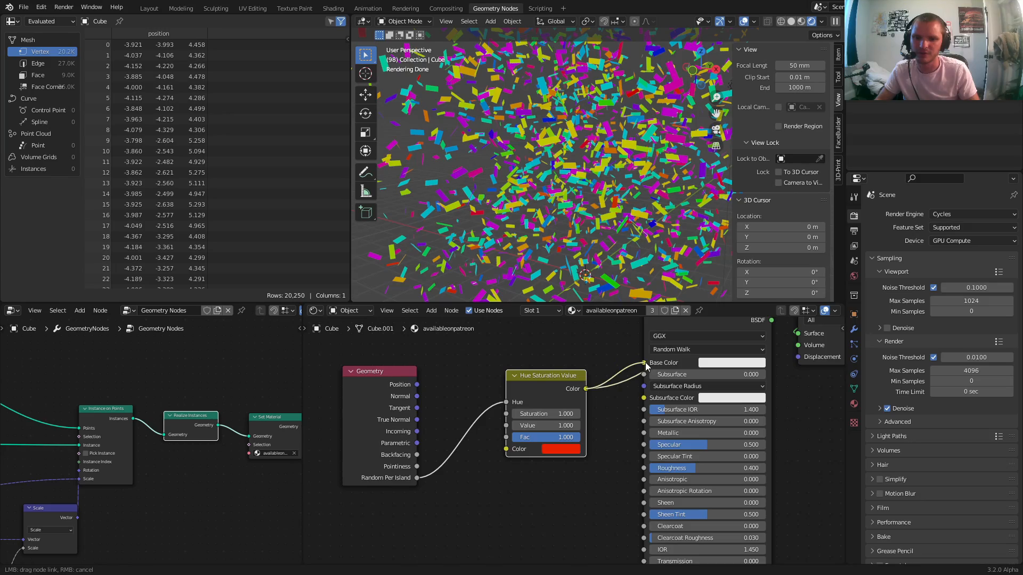
middle_drag(644, 362, 629, 388)
key(space)
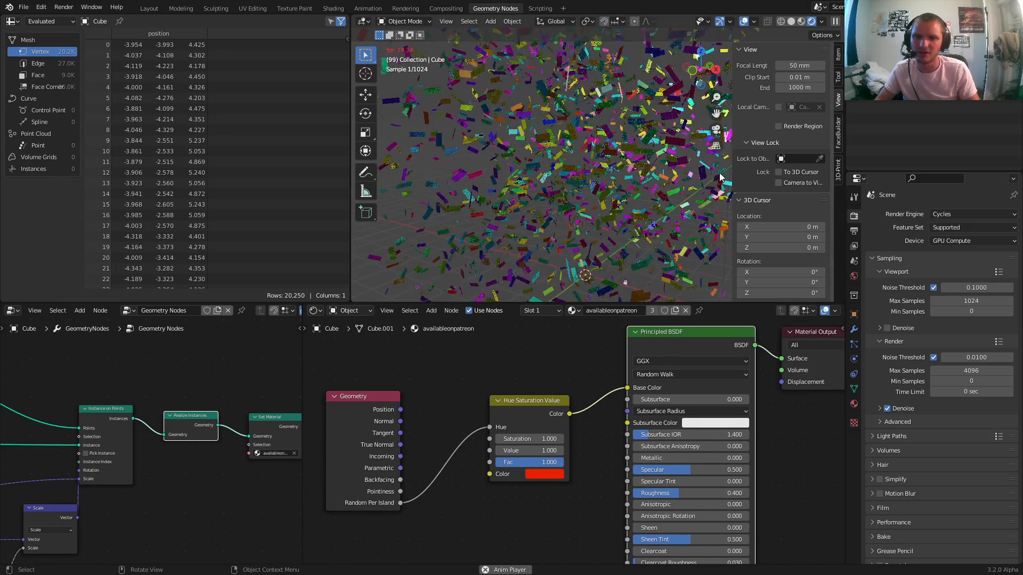
click(716, 133)
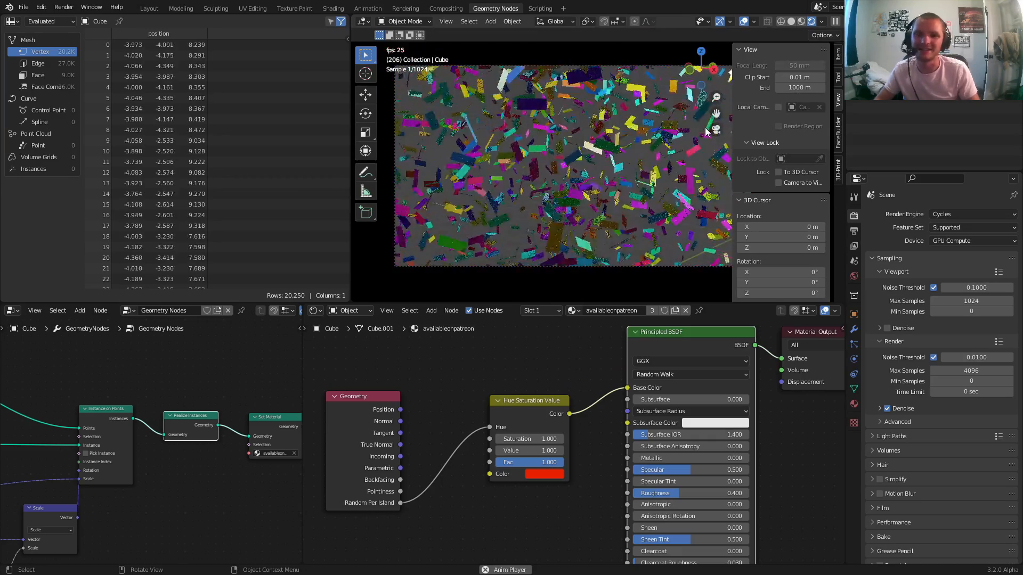
scroll(619, 186, down, 2)
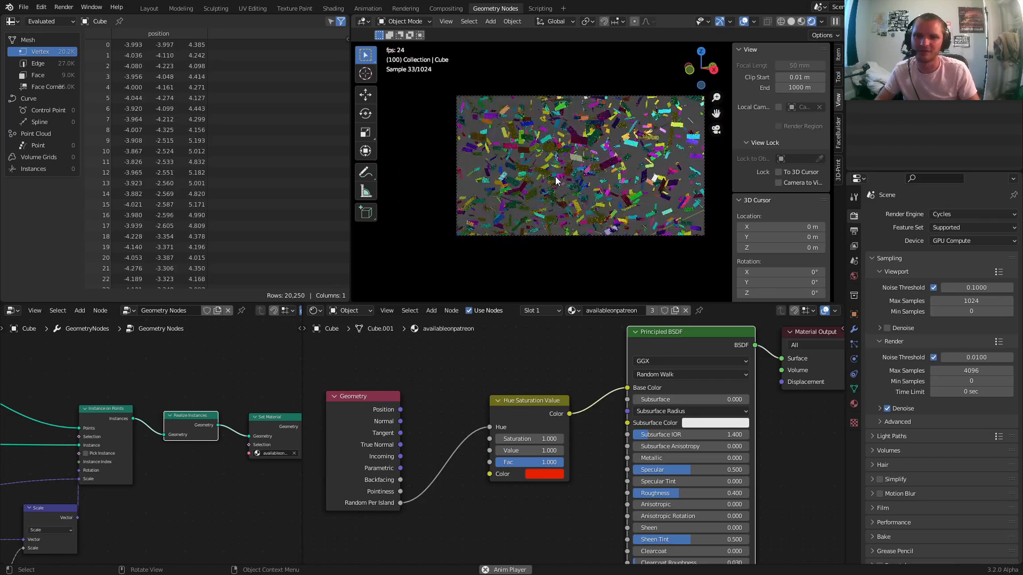
middle_drag(555, 177, 604, 138)
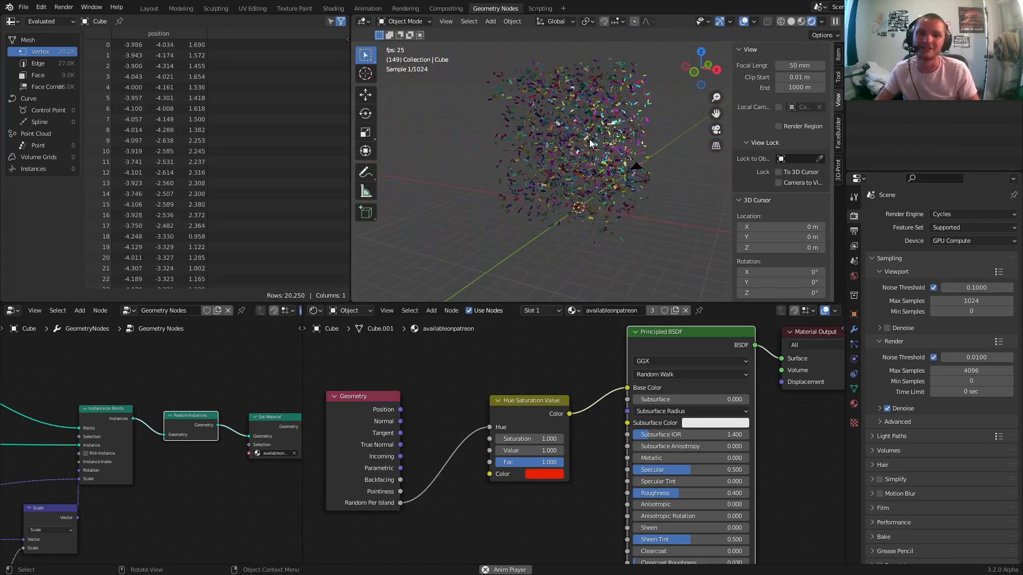
key(space)
Step: Leave full-screen mode, switch to OBS and activate the "bigcam" scene
key(alt+F11)
click(379, 564)
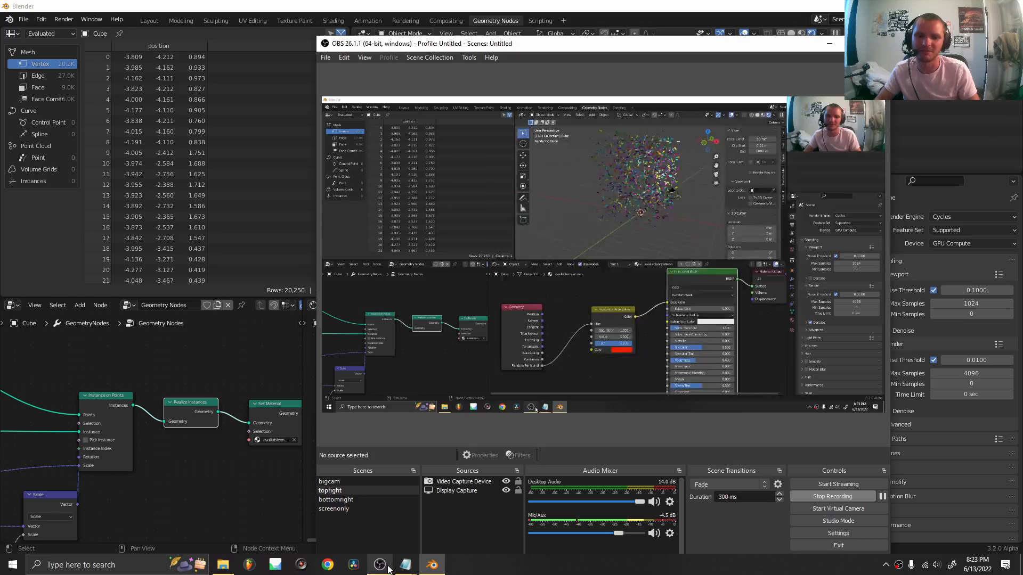
click(341, 481)
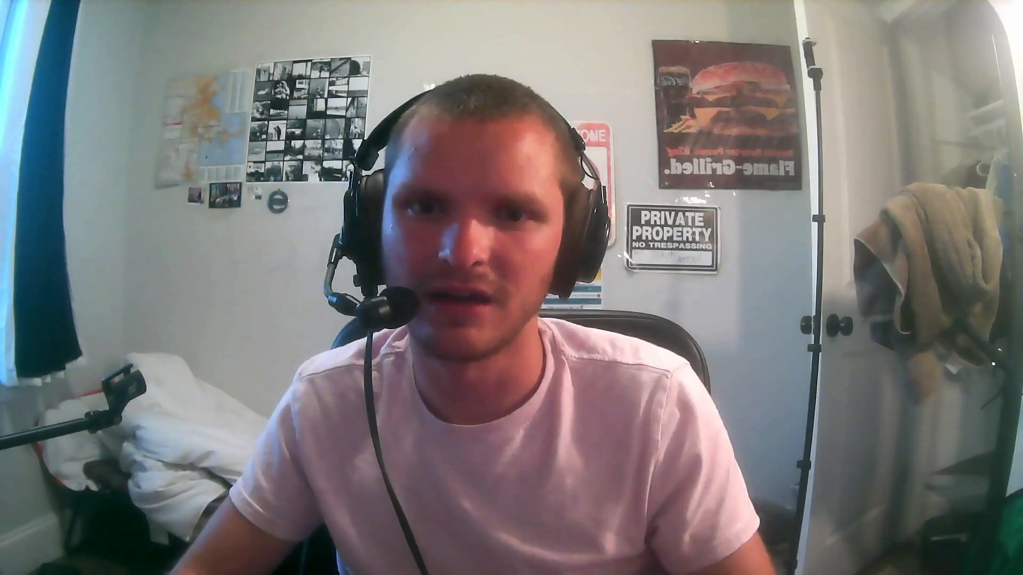